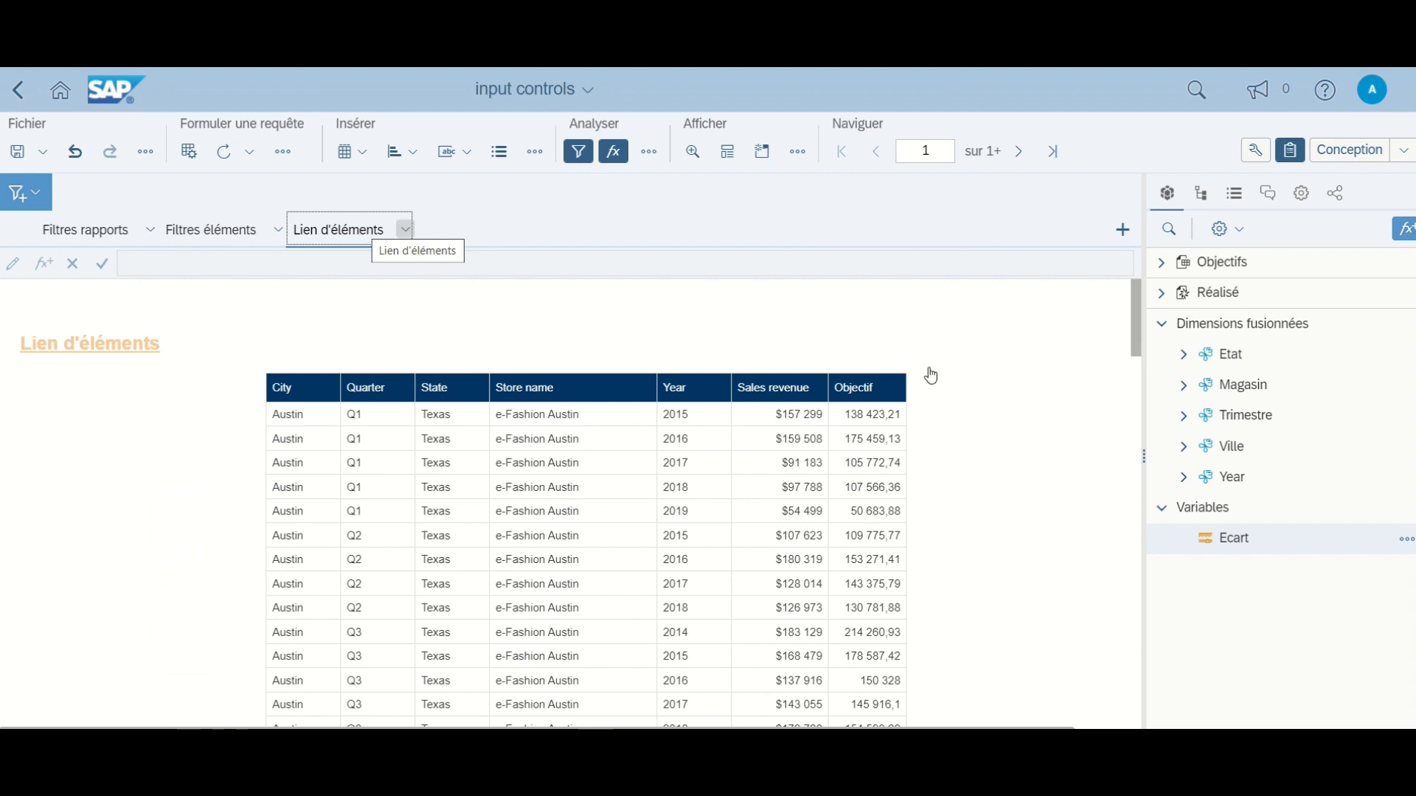
Step: Open the Filtres rapports report and examine its Ecart par Trimestre chart
click(65, 235)
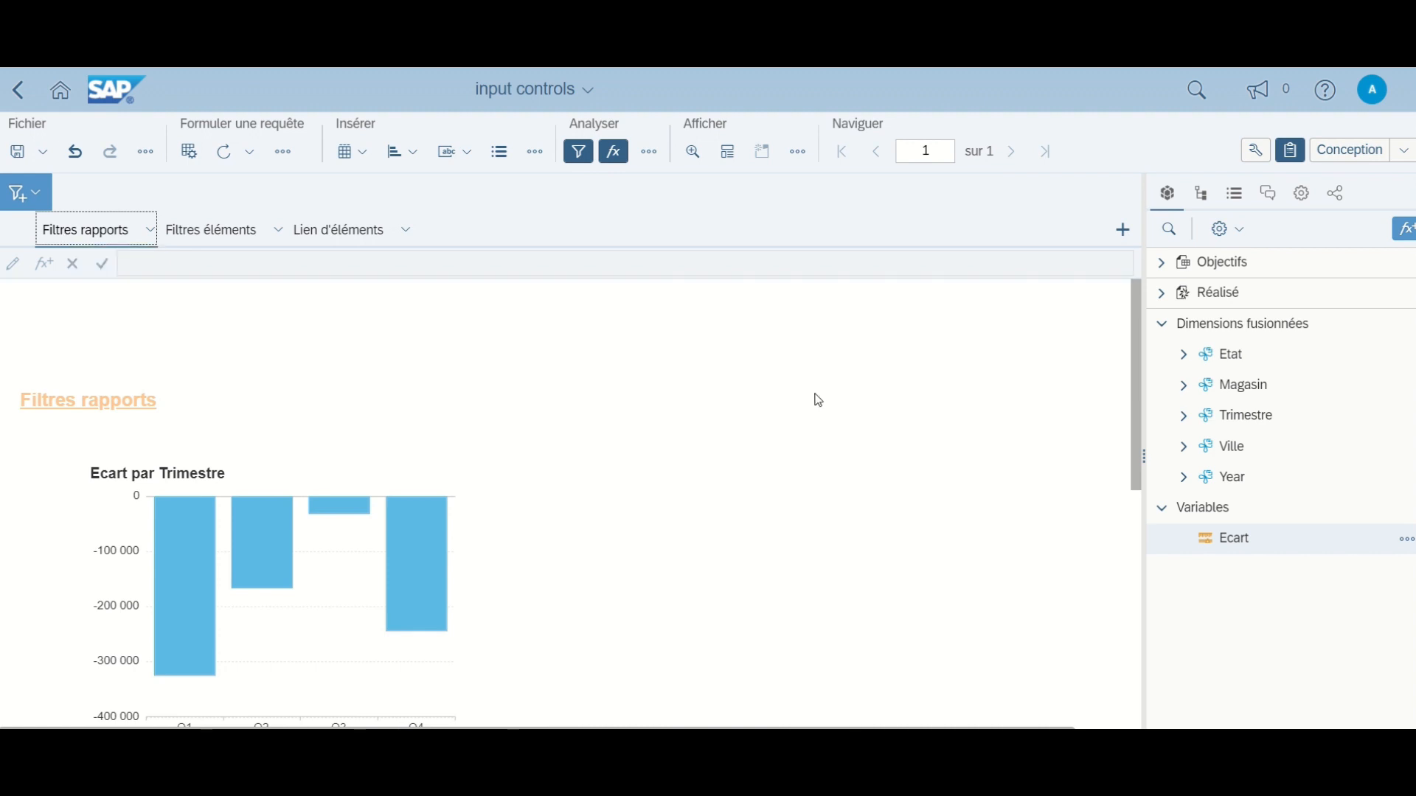
drag(1135, 310, 1130, 340)
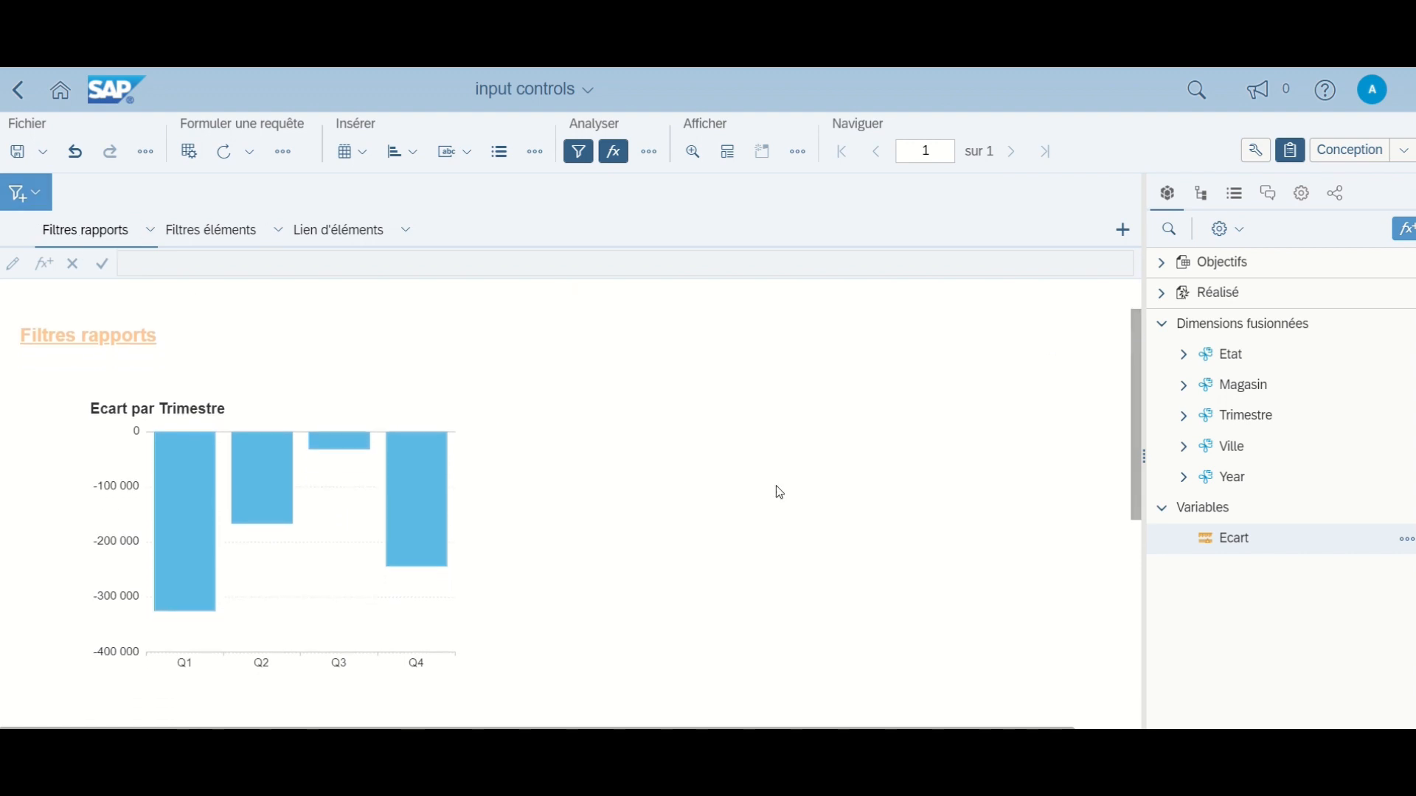
scroll(775, 485, down, 1)
scroll(776, 485, up, 1)
scroll(440, 474, down, 1)
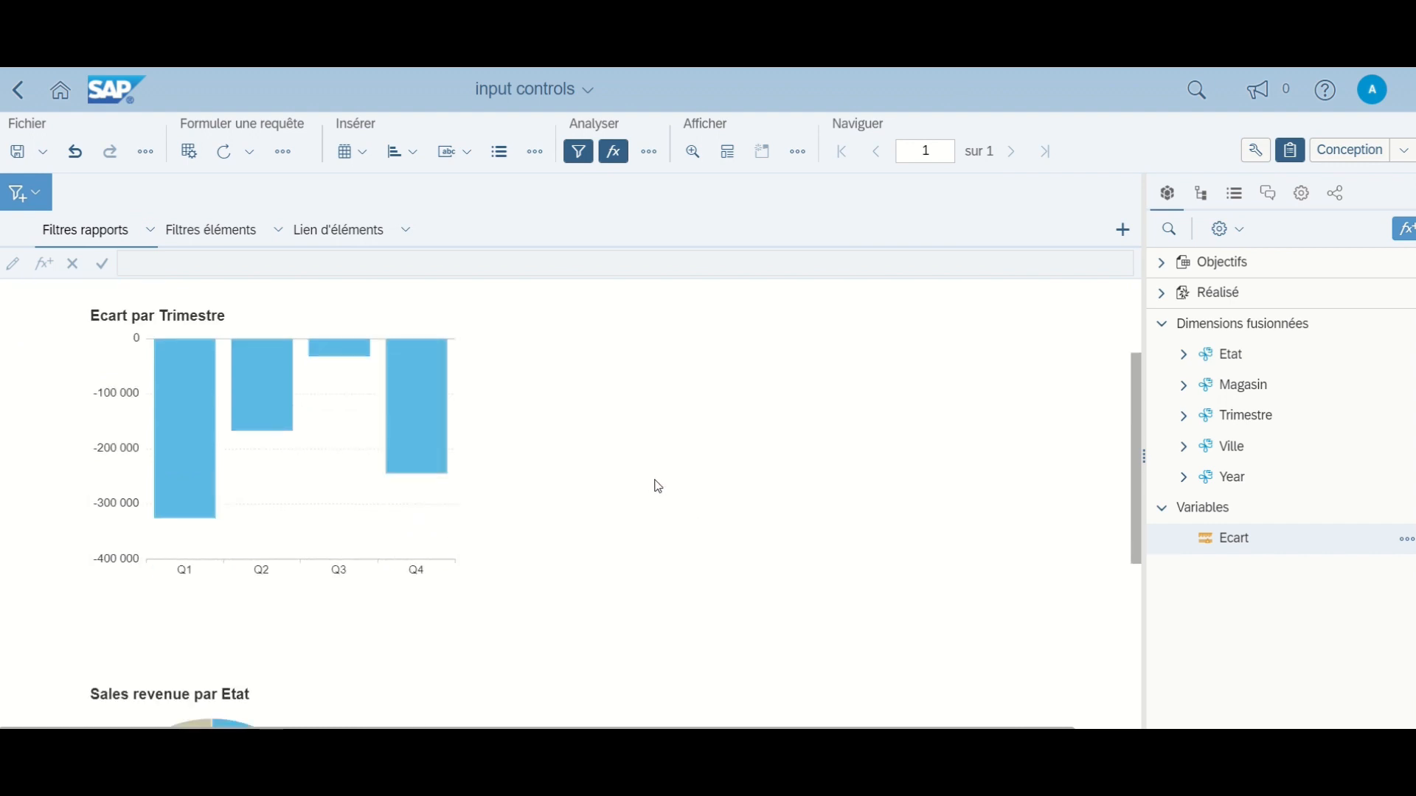
scroll(657, 483, down, 1)
scroll(634, 571, up, 1)
scroll(715, 591, up, 2)
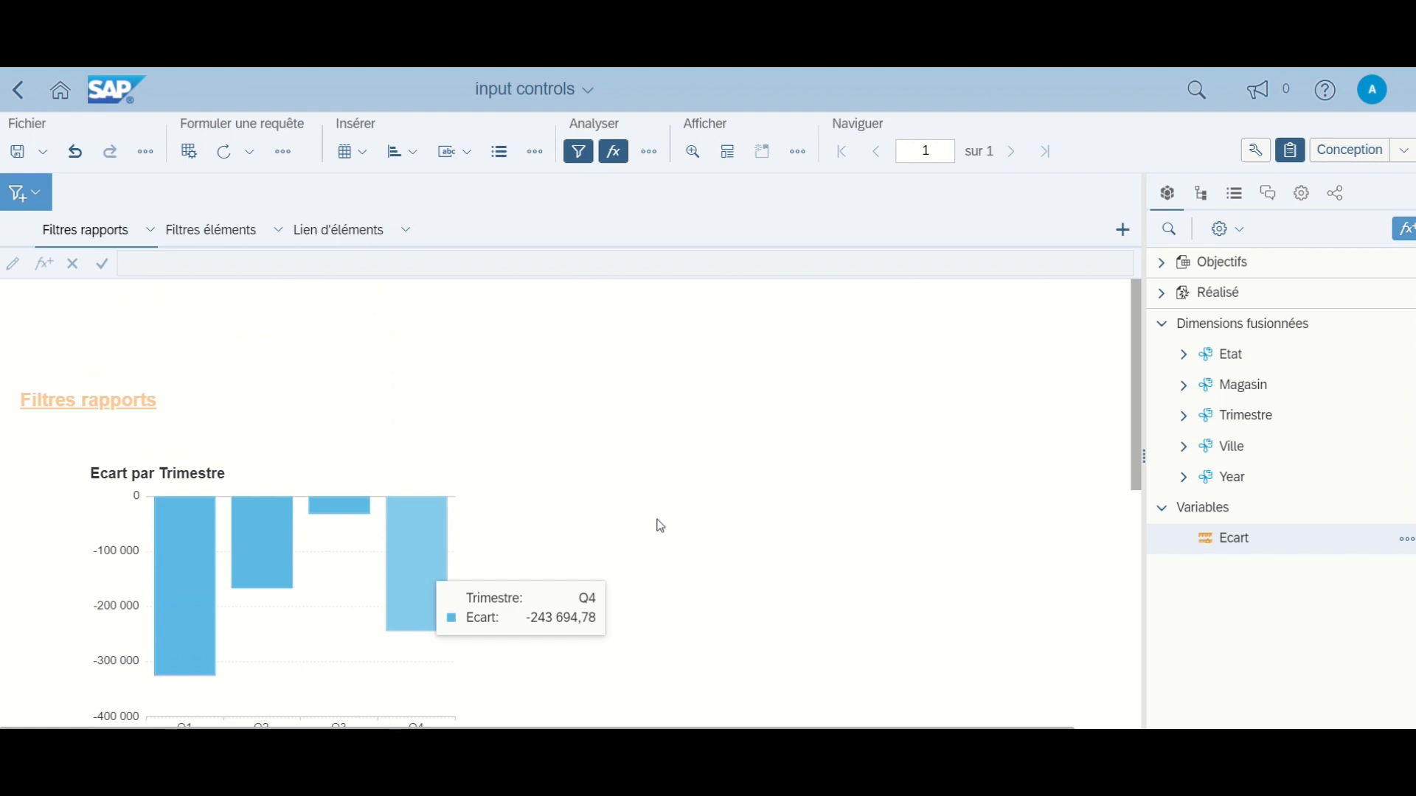
scroll(604, 538, down, 1)
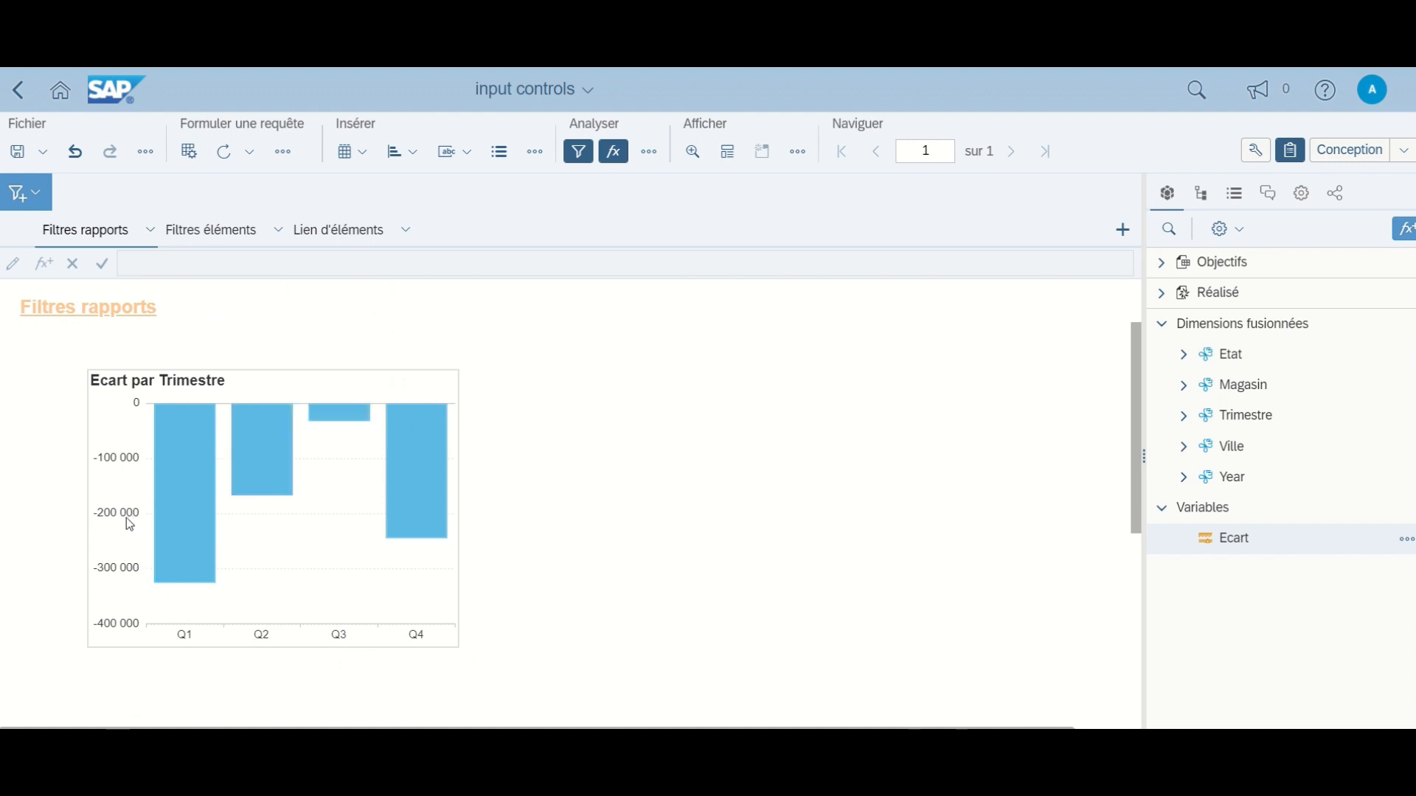
Step: Inspect the formula of the Ecart variable without changing it, and look over the Sales revenue par Etat pie chart
double_click(1224, 539)
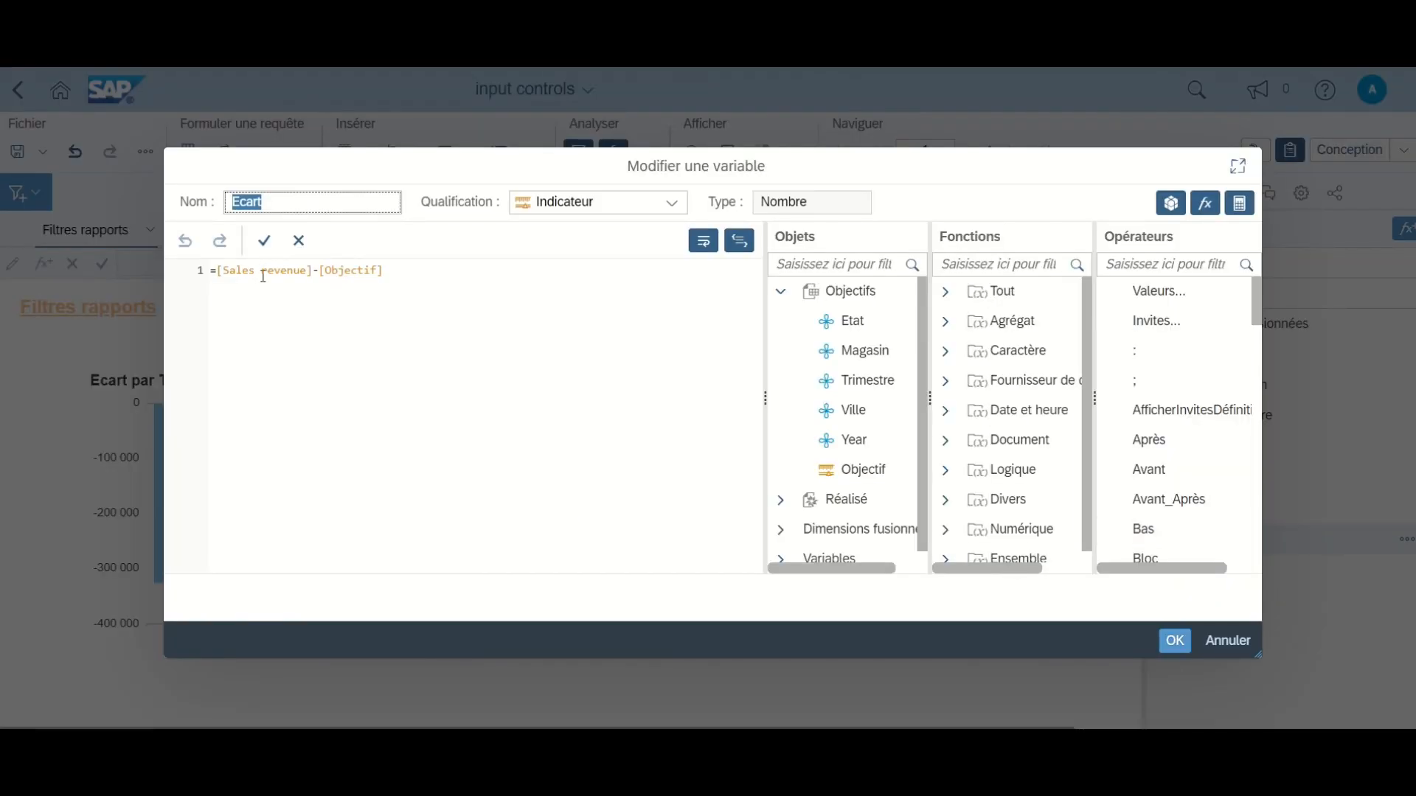
click(1247, 645)
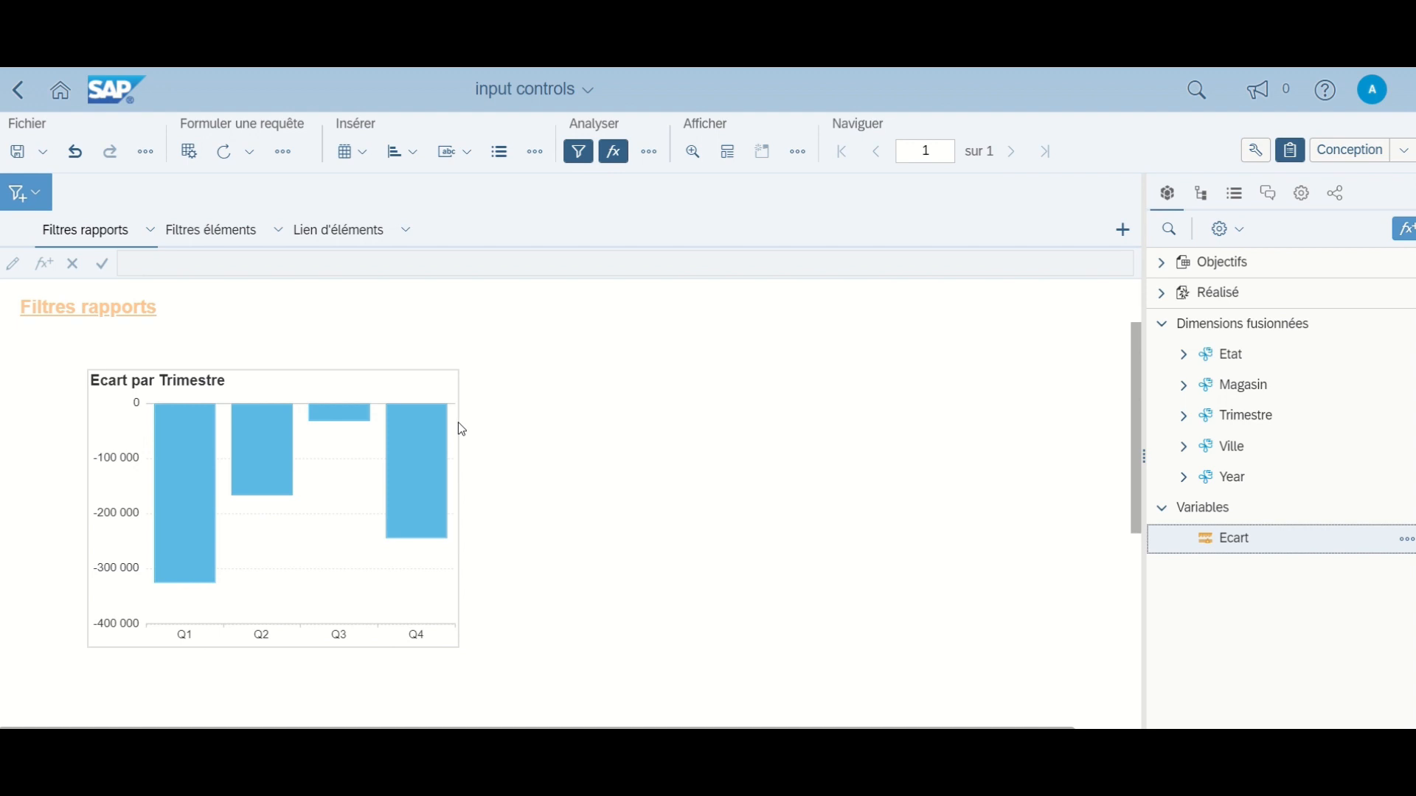
scroll(749, 515, down, 5)
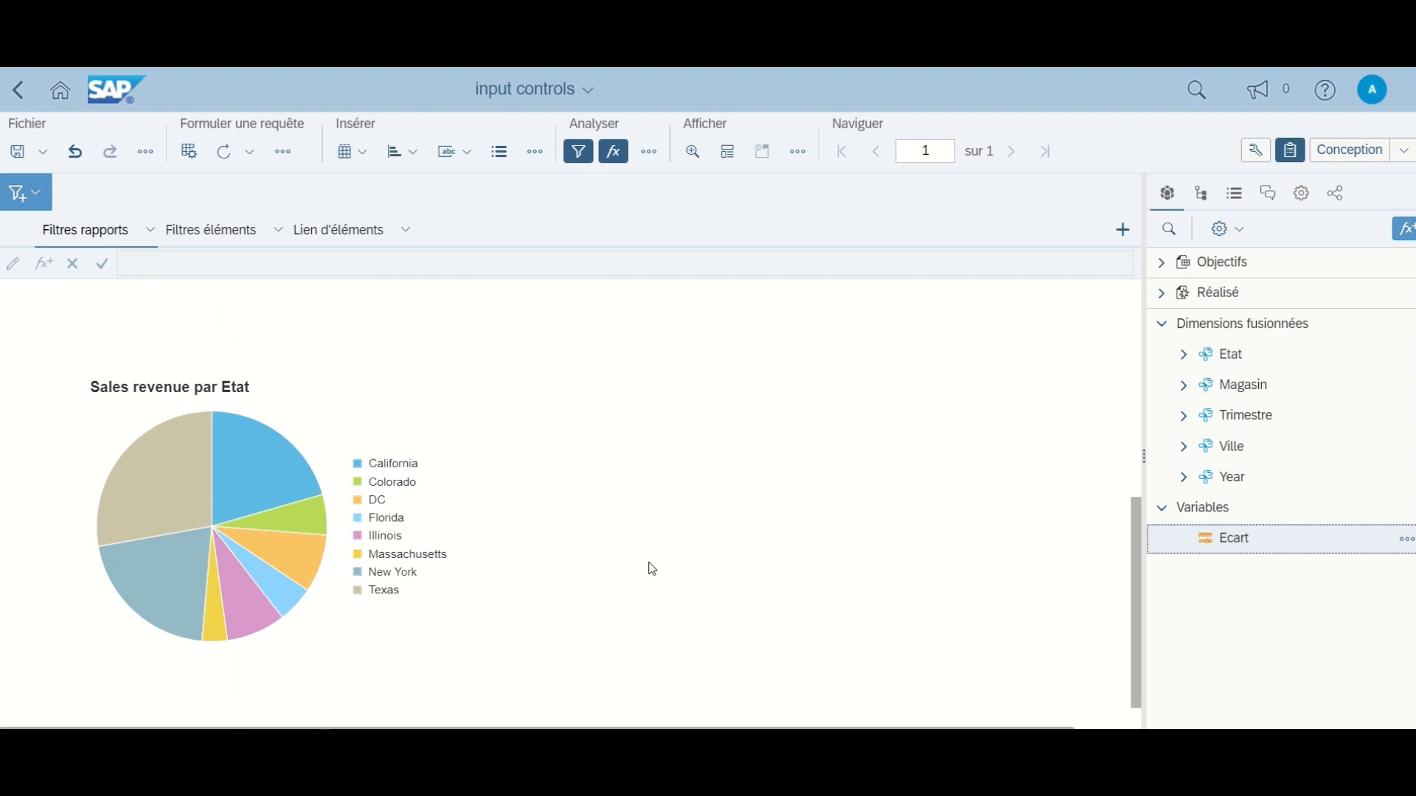
scroll(651, 568, up, 1)
scroll(652, 569, up, 4)
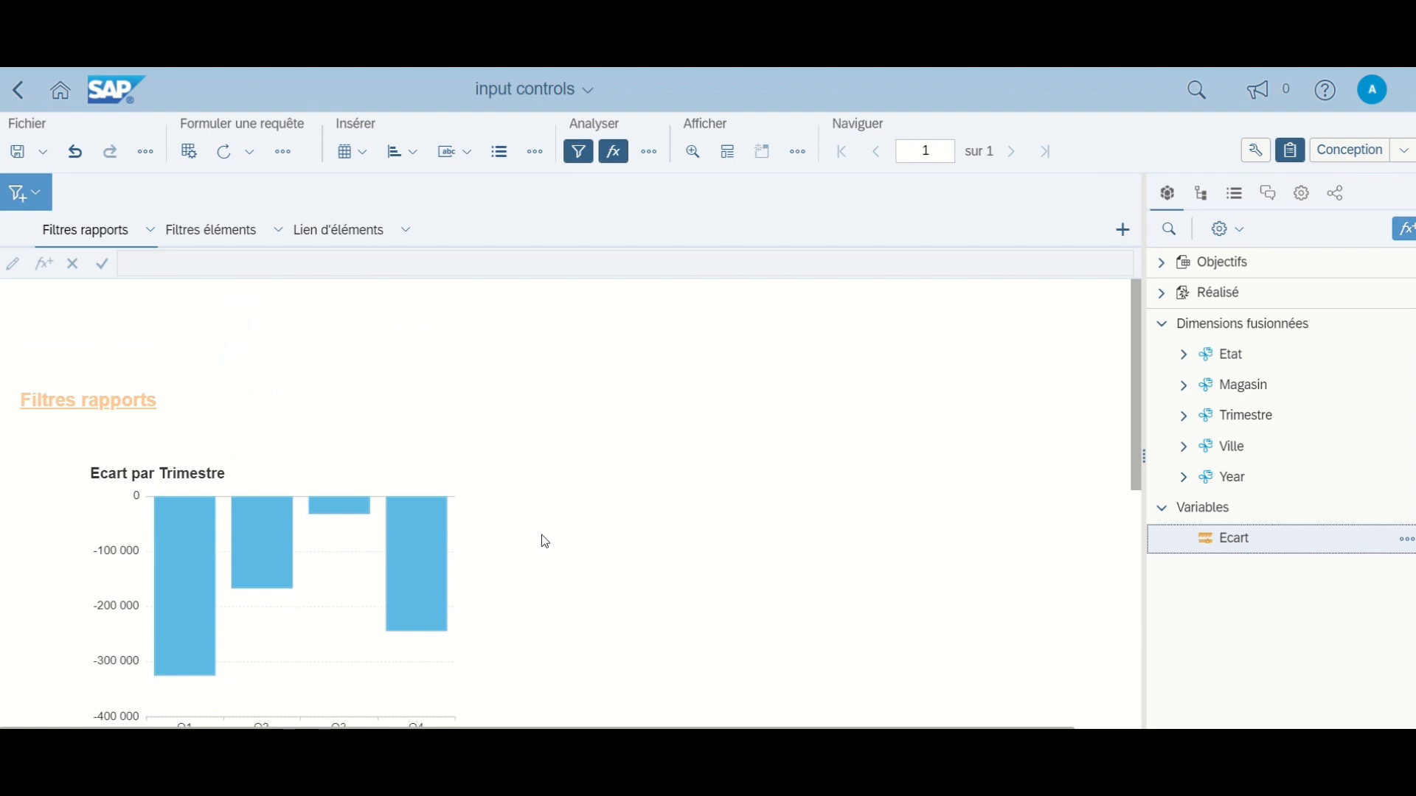
Step: Start a new input control for the current report, based on the merged dimension Year
click(40, 192)
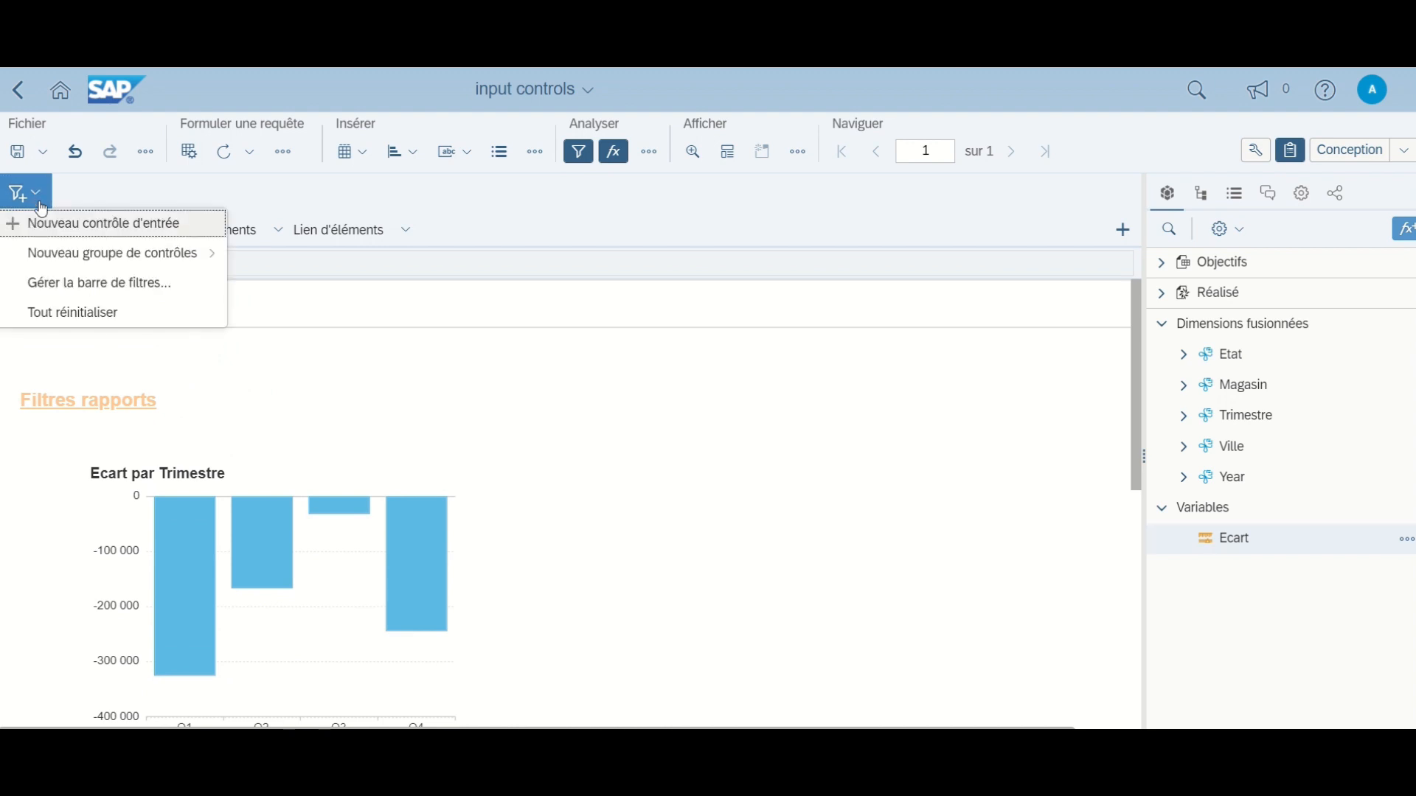
click(43, 221)
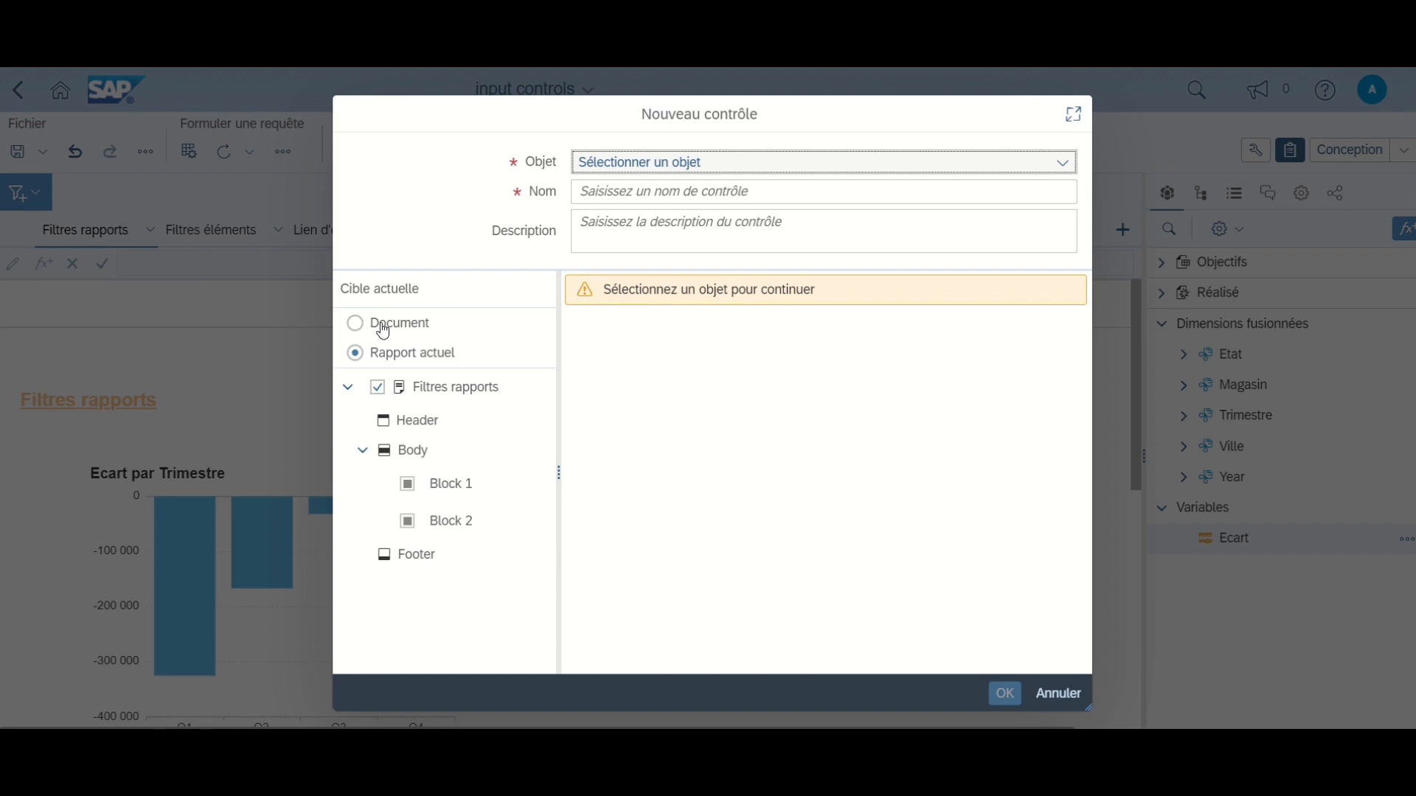
drag(514, 115, 506, 135)
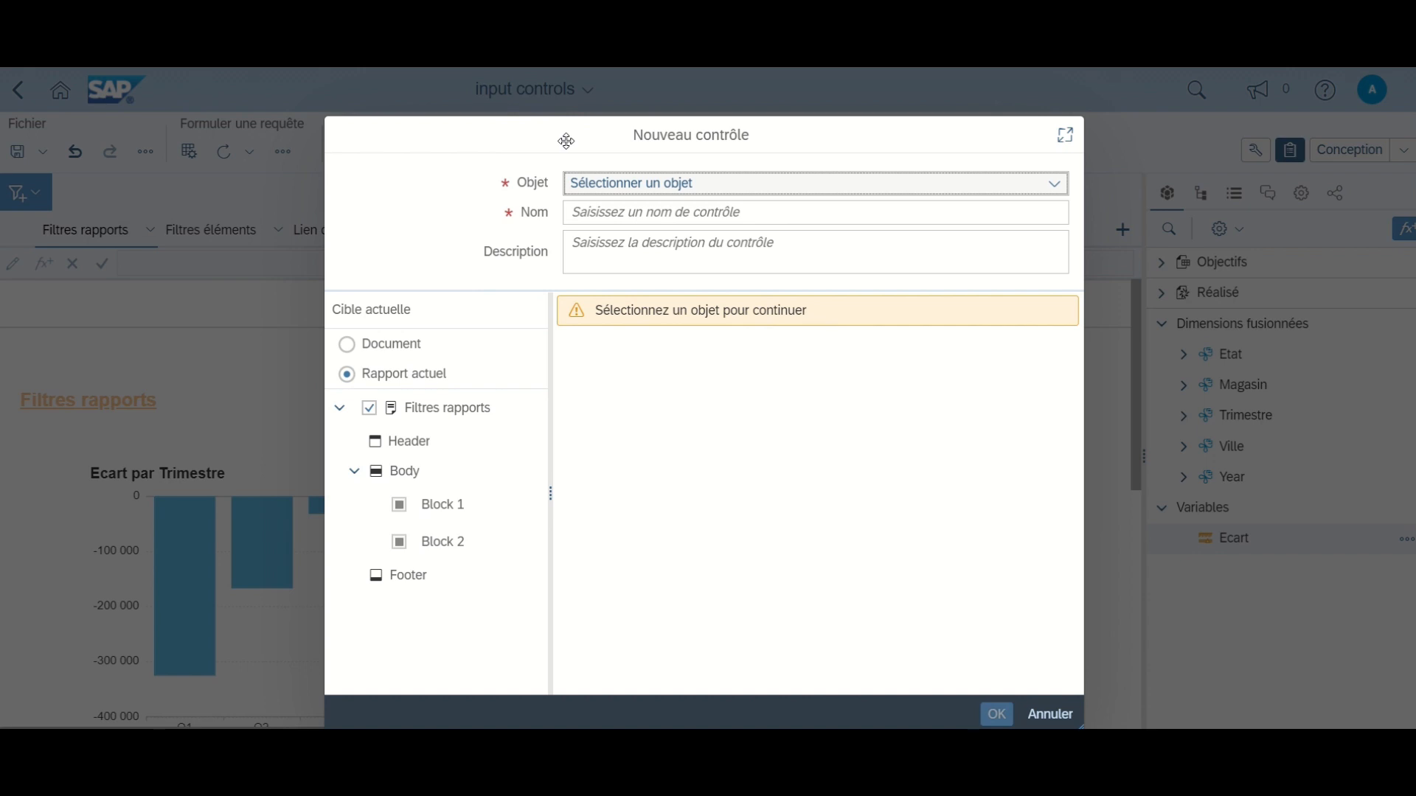
drag(566, 141, 564, 133)
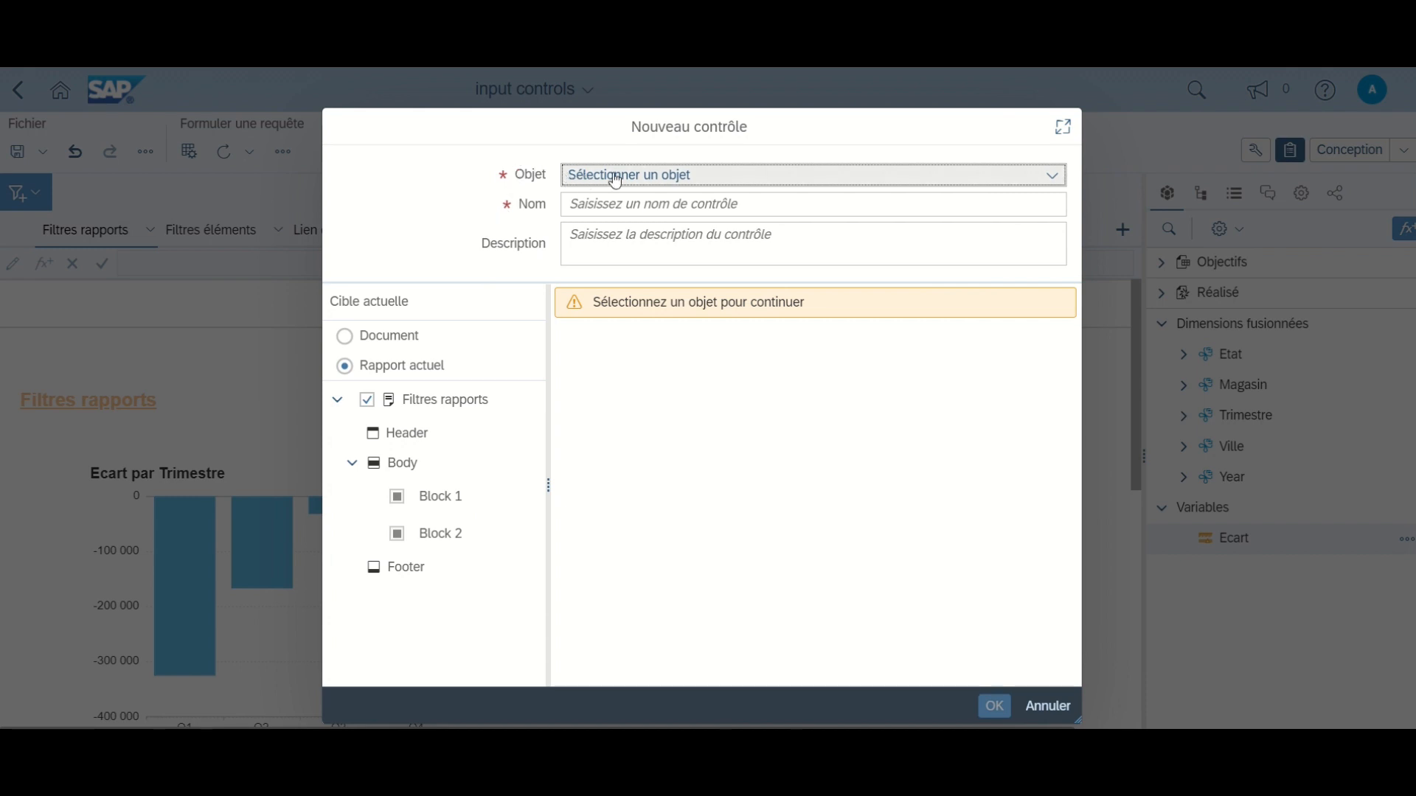
click(1054, 181)
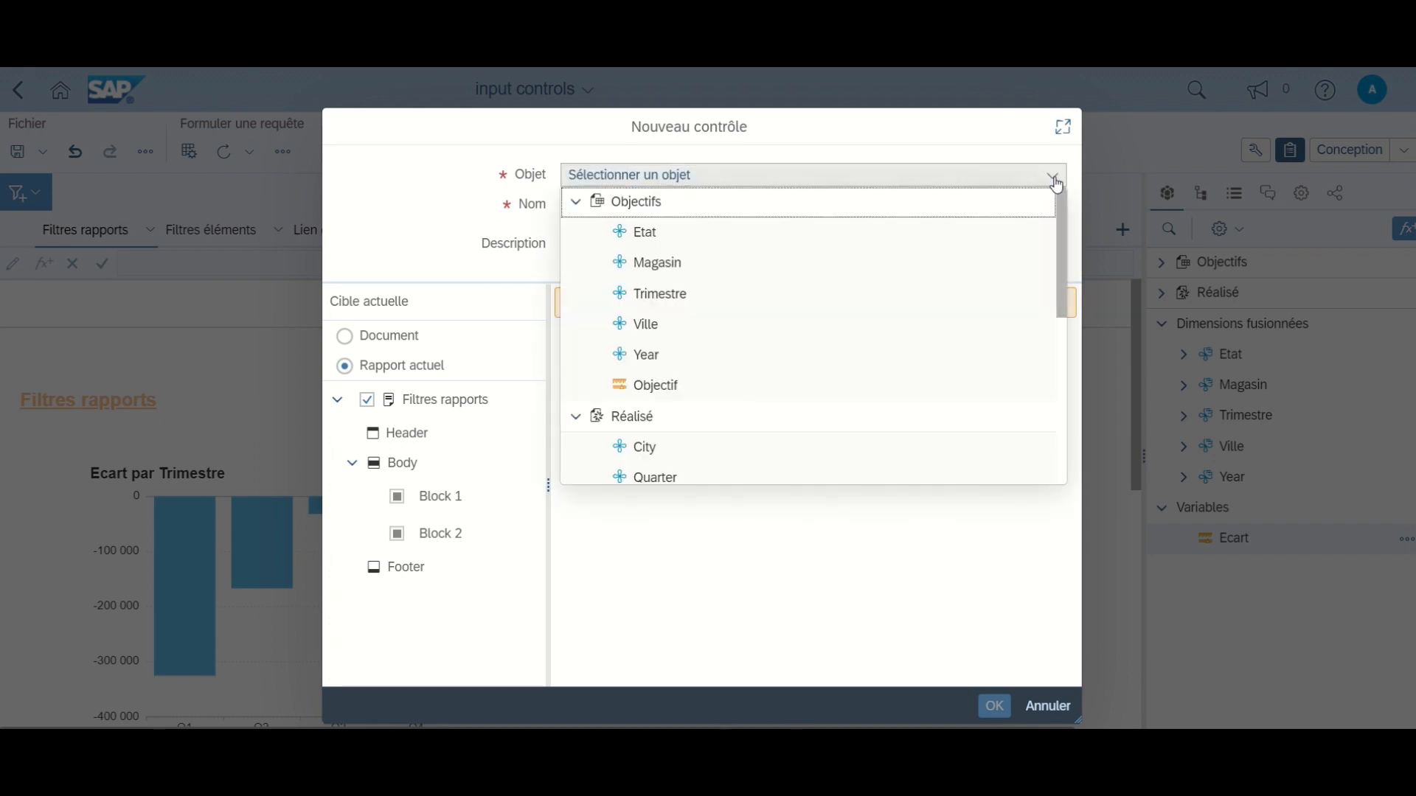
scroll(958, 311, down, 5)
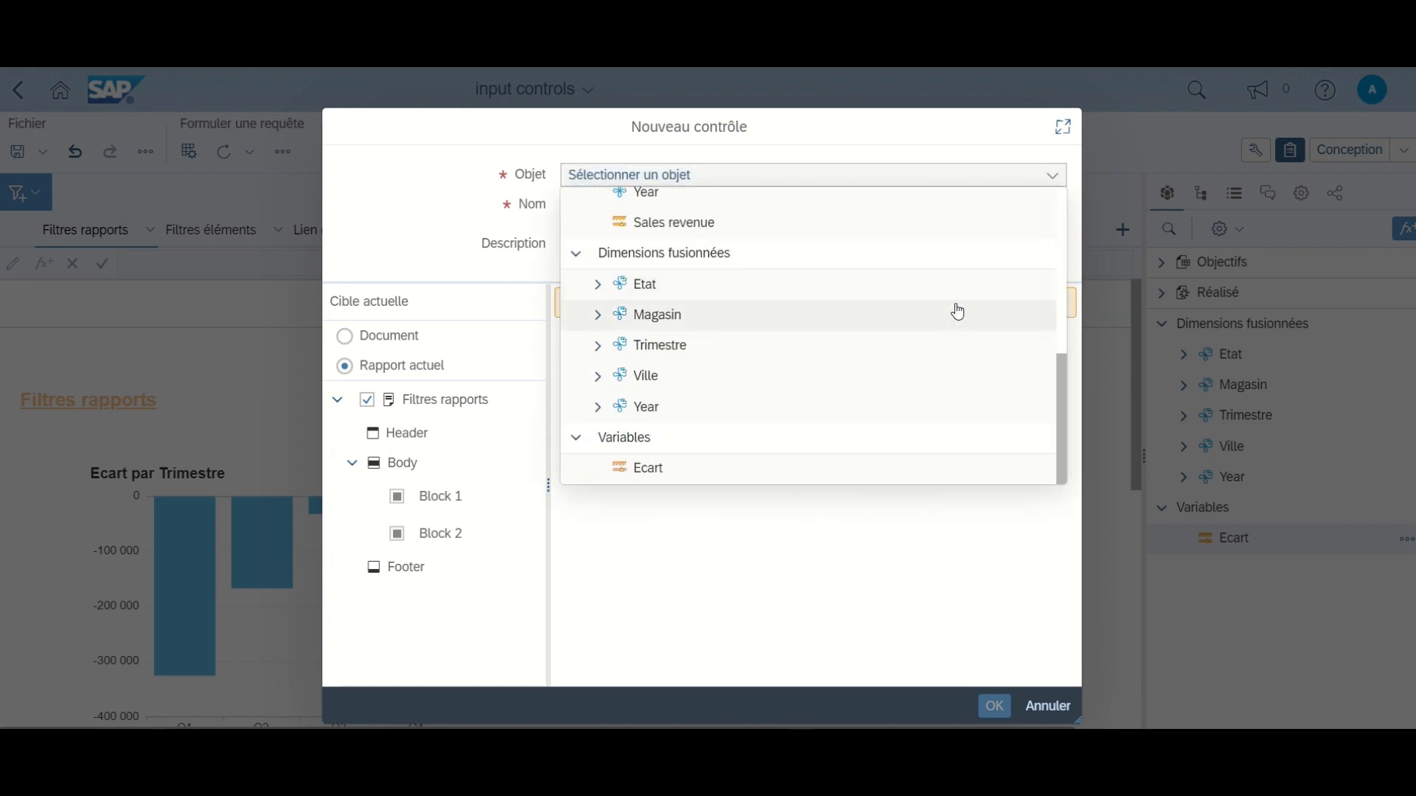
click(673, 407)
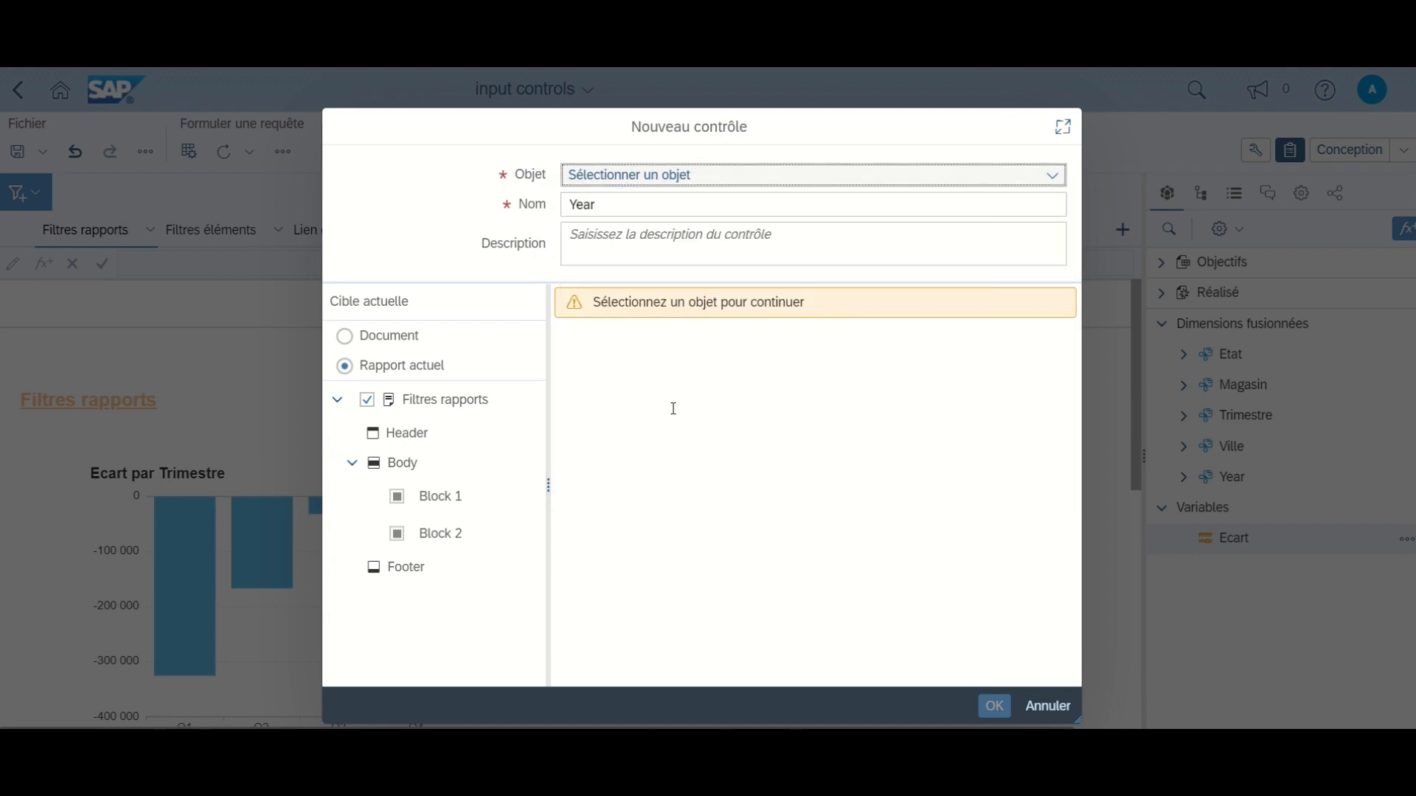
click(599, 204)
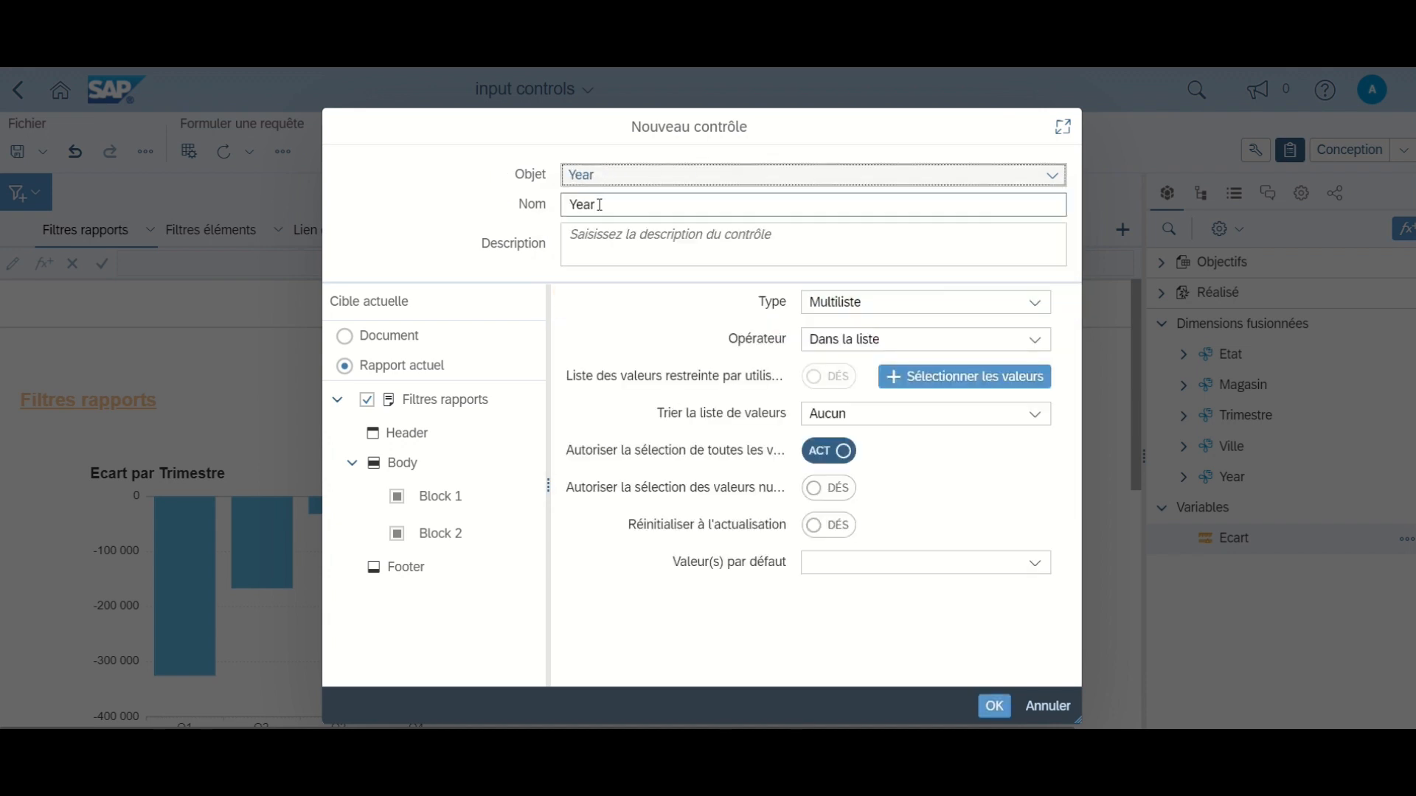
click(600, 205)
click(636, 235)
click(629, 200)
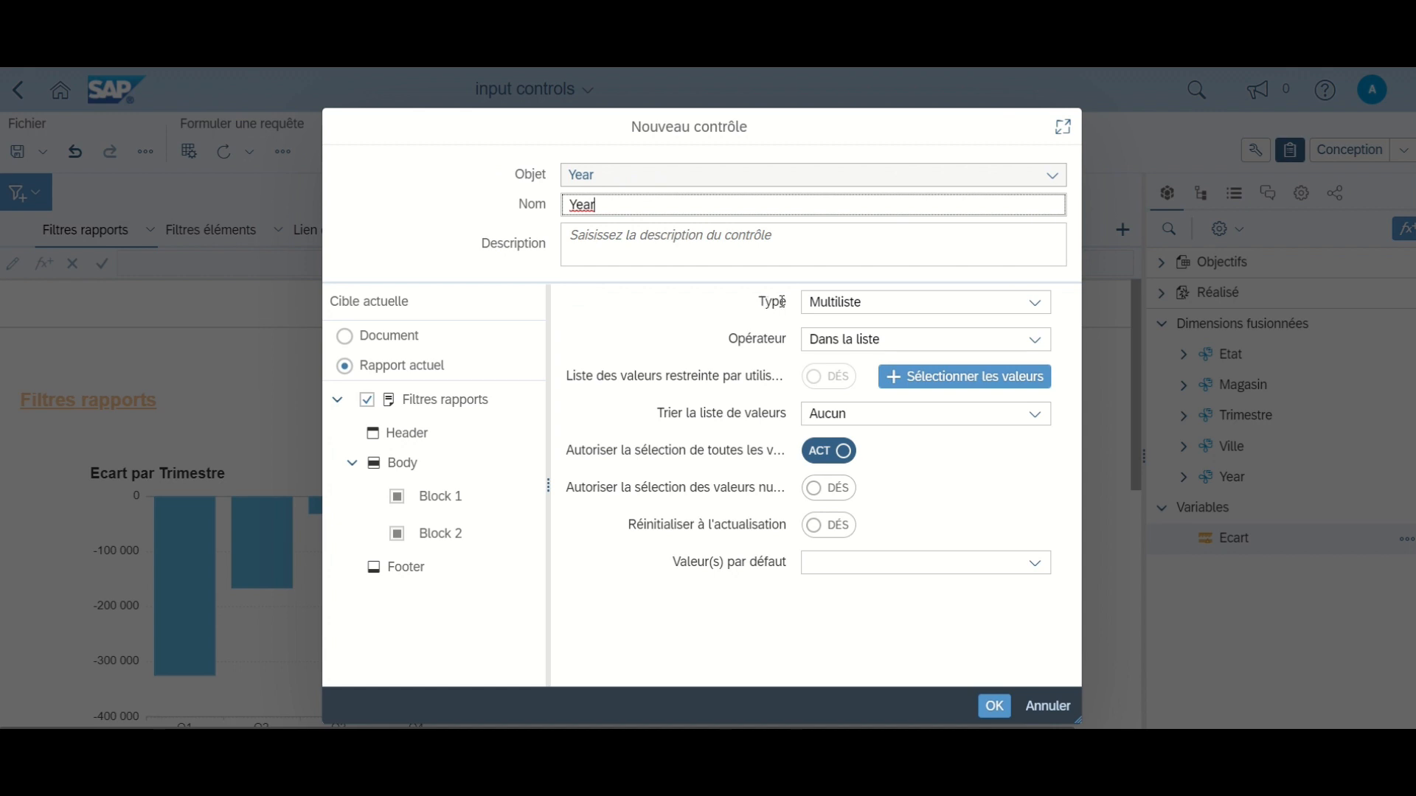
Step: Choose Multiliste as the Year control's type and review the available operators, keeping Dans la liste
click(1024, 310)
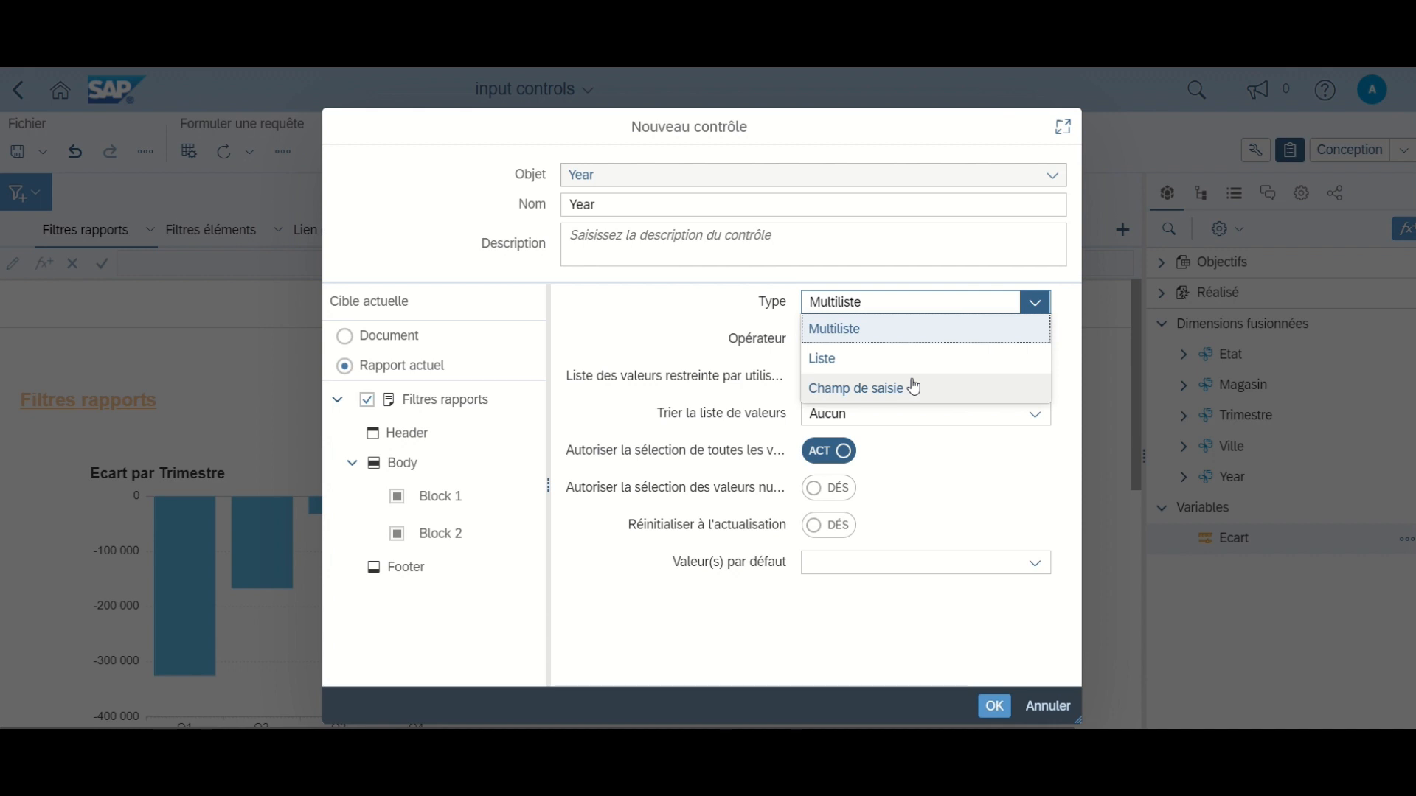
click(914, 336)
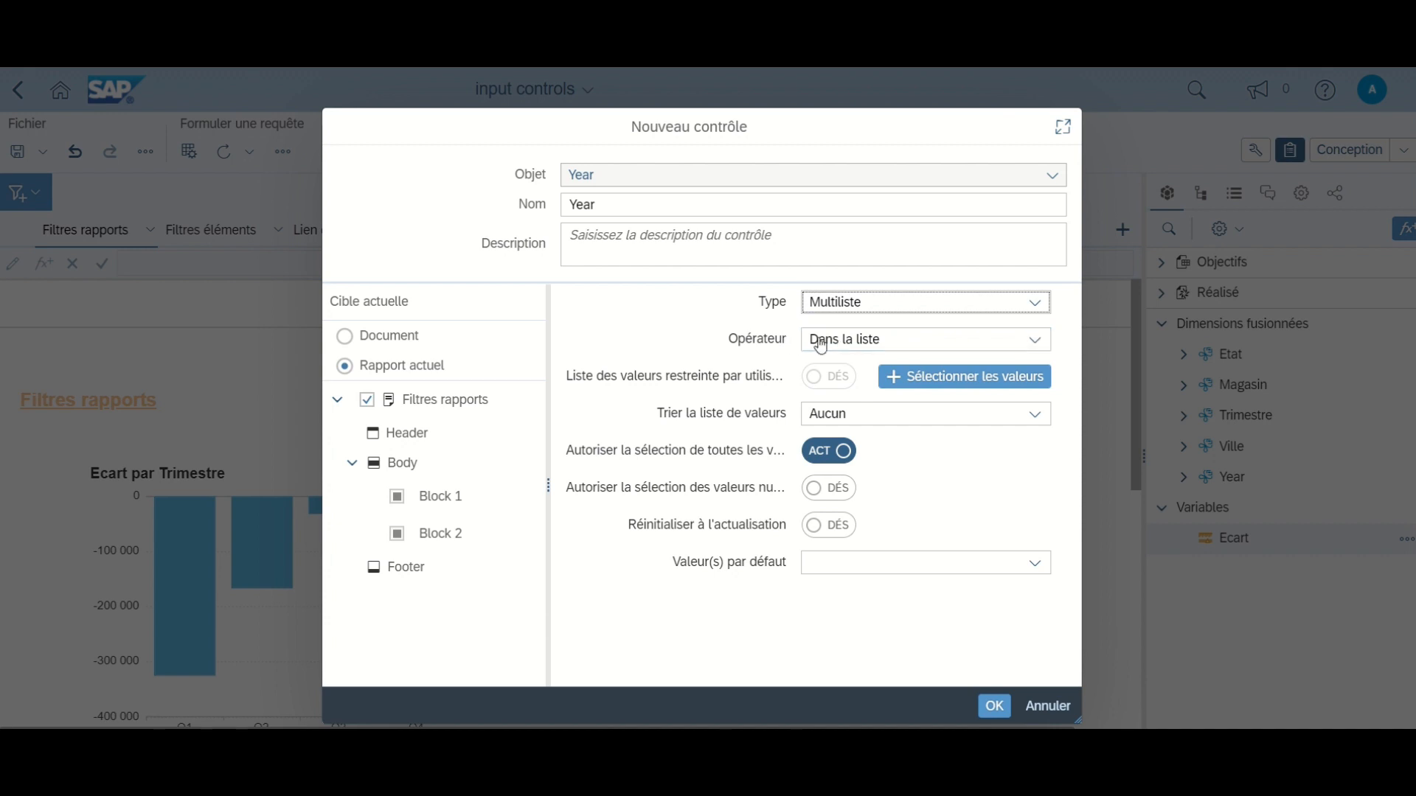
click(1033, 339)
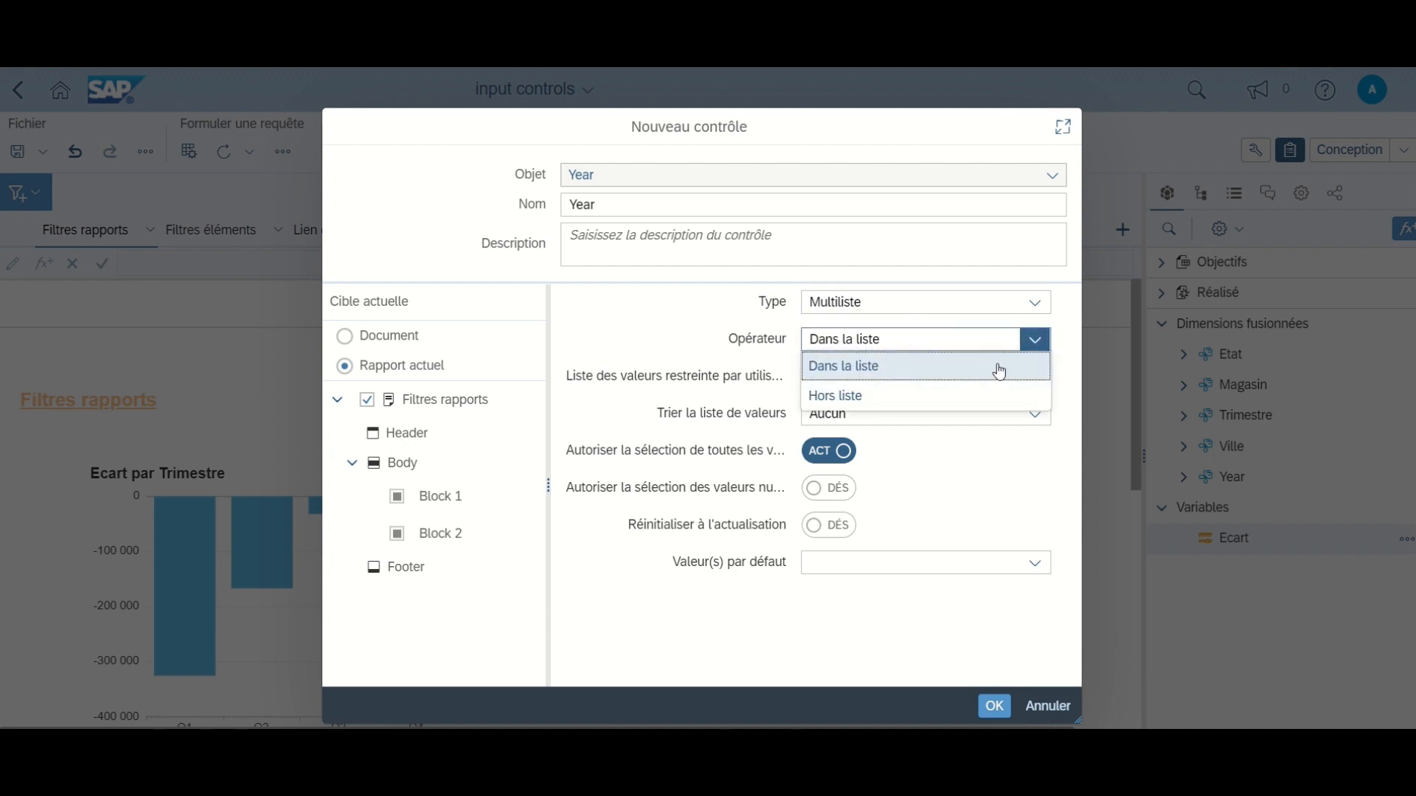
click(789, 379)
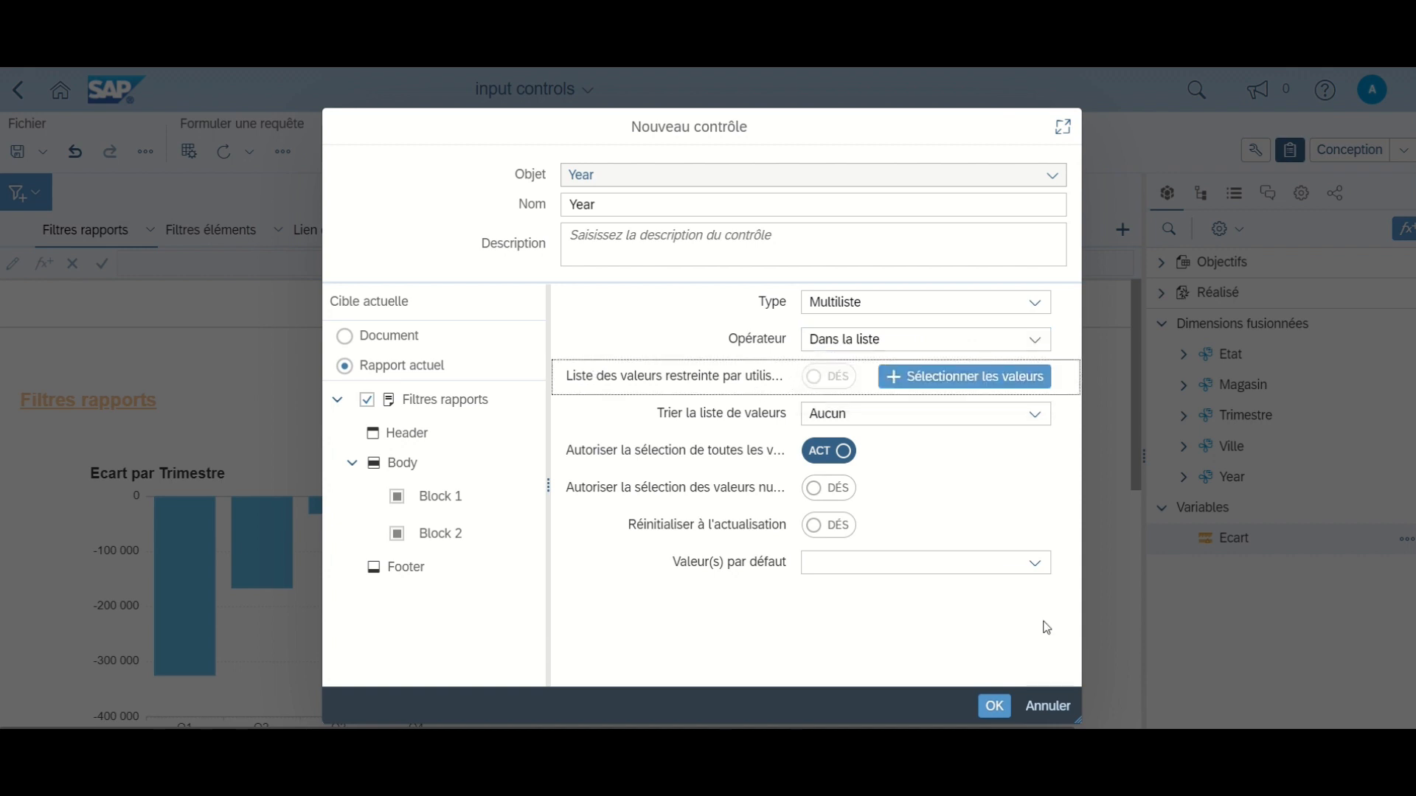
Step: Restrict the Year control's list of values to 2015, 2016, 2017, 2018 and 2019
drag(1078, 724, 1375, 713)
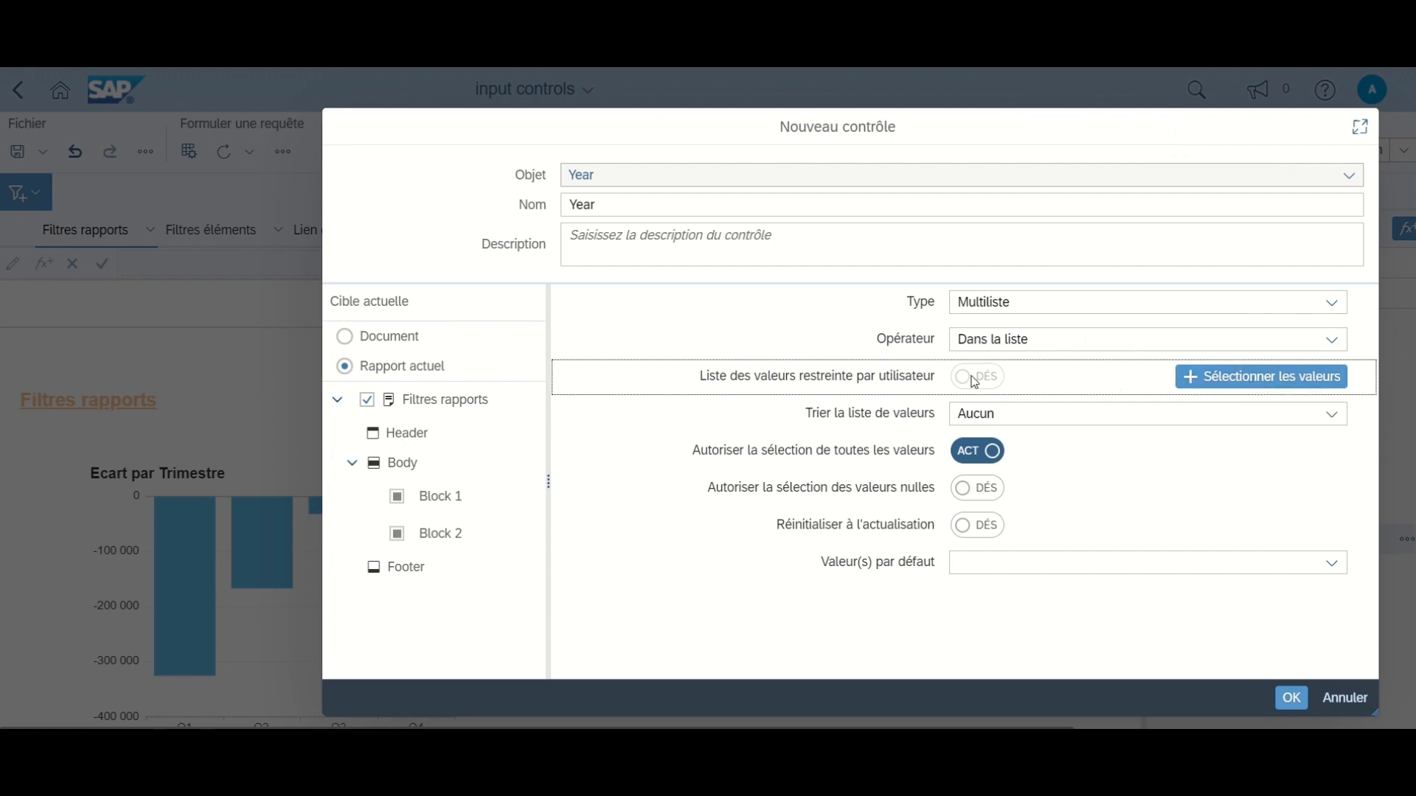
click(1255, 382)
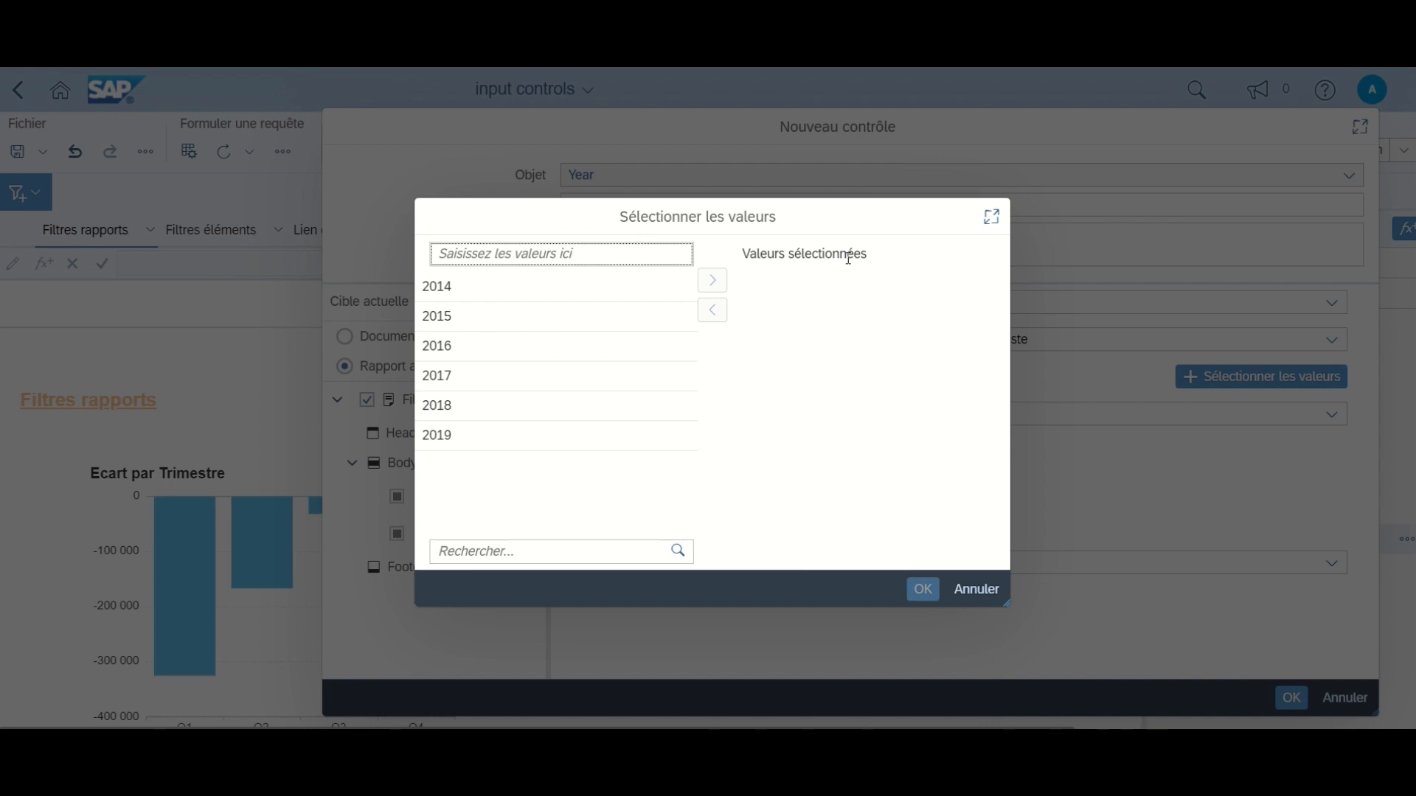
click(617, 328)
shift+click(533, 435)
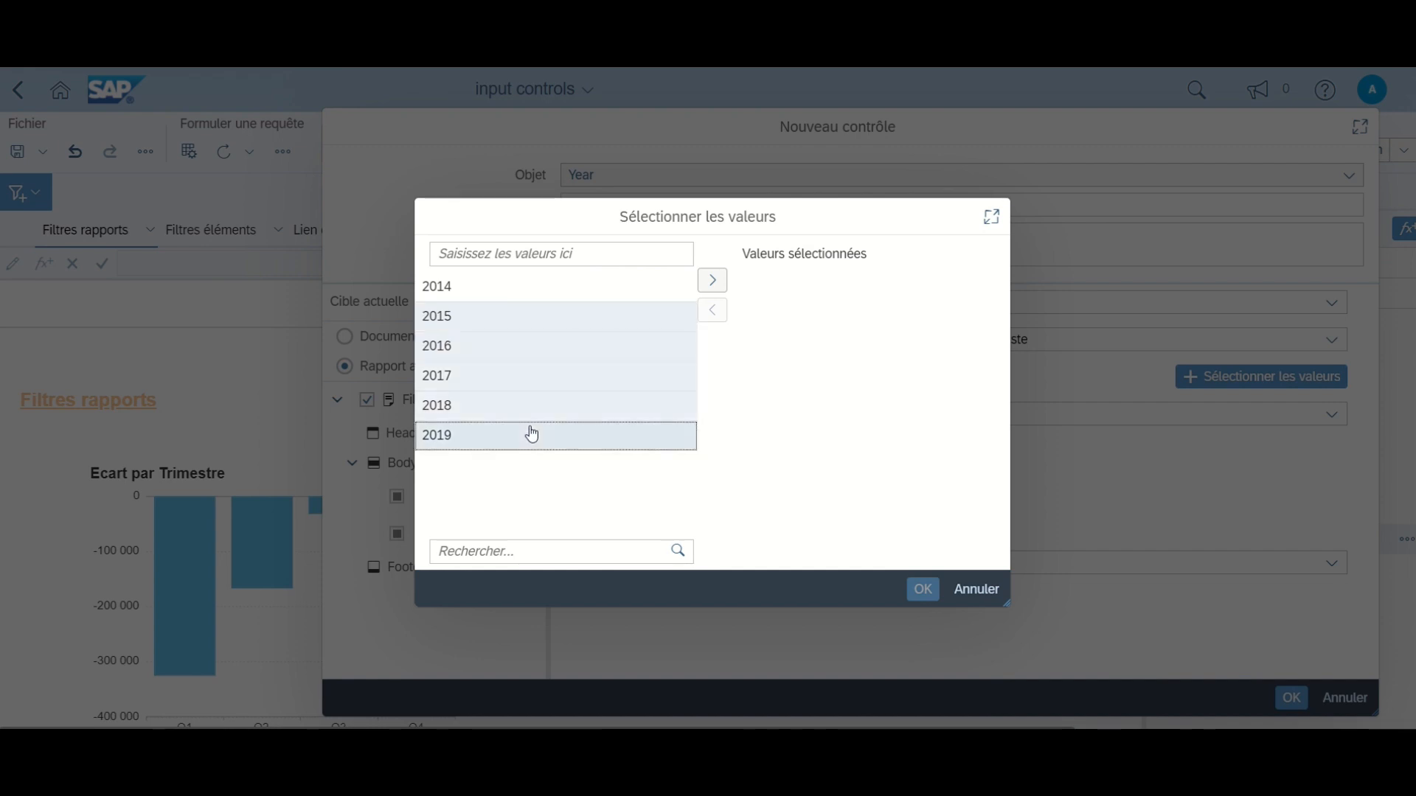
click(714, 287)
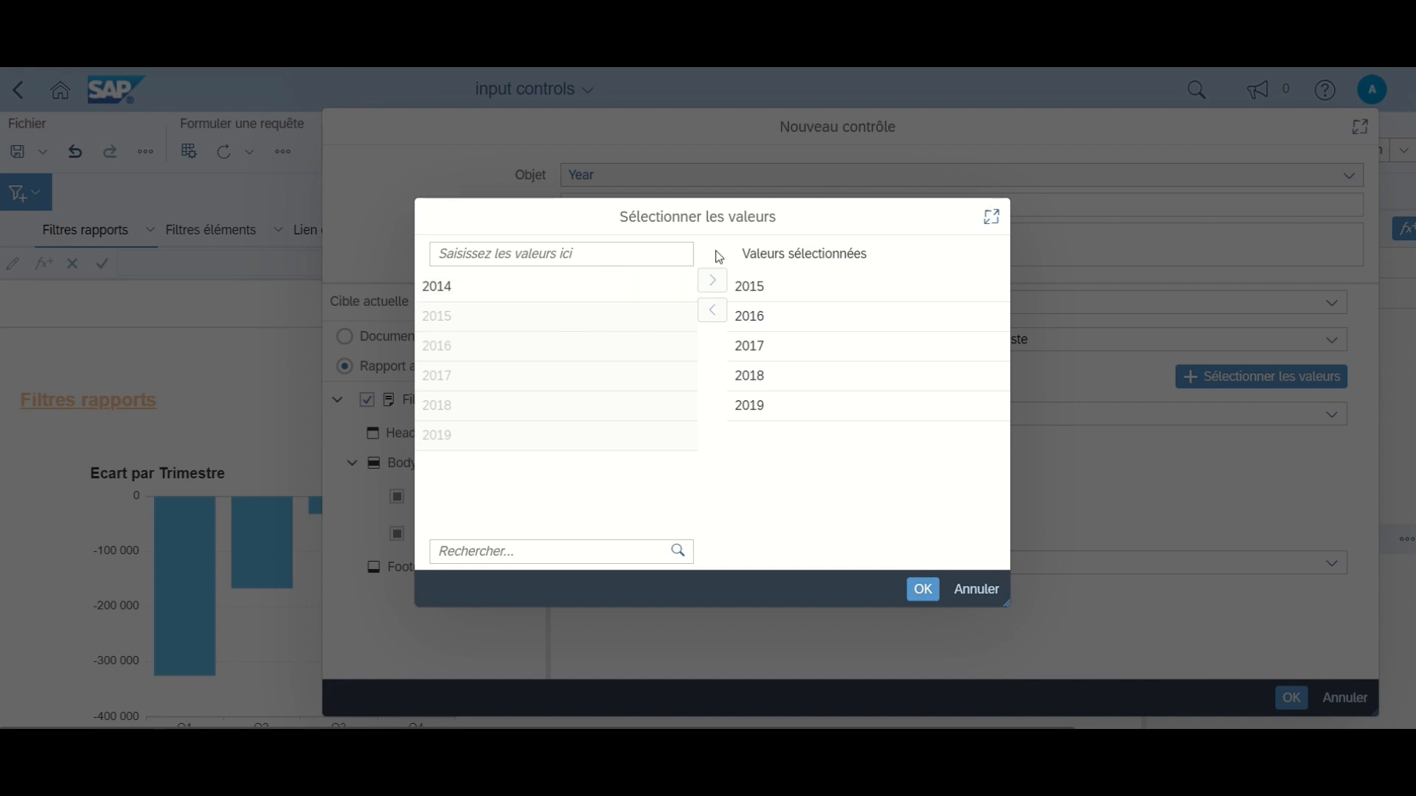
click(923, 590)
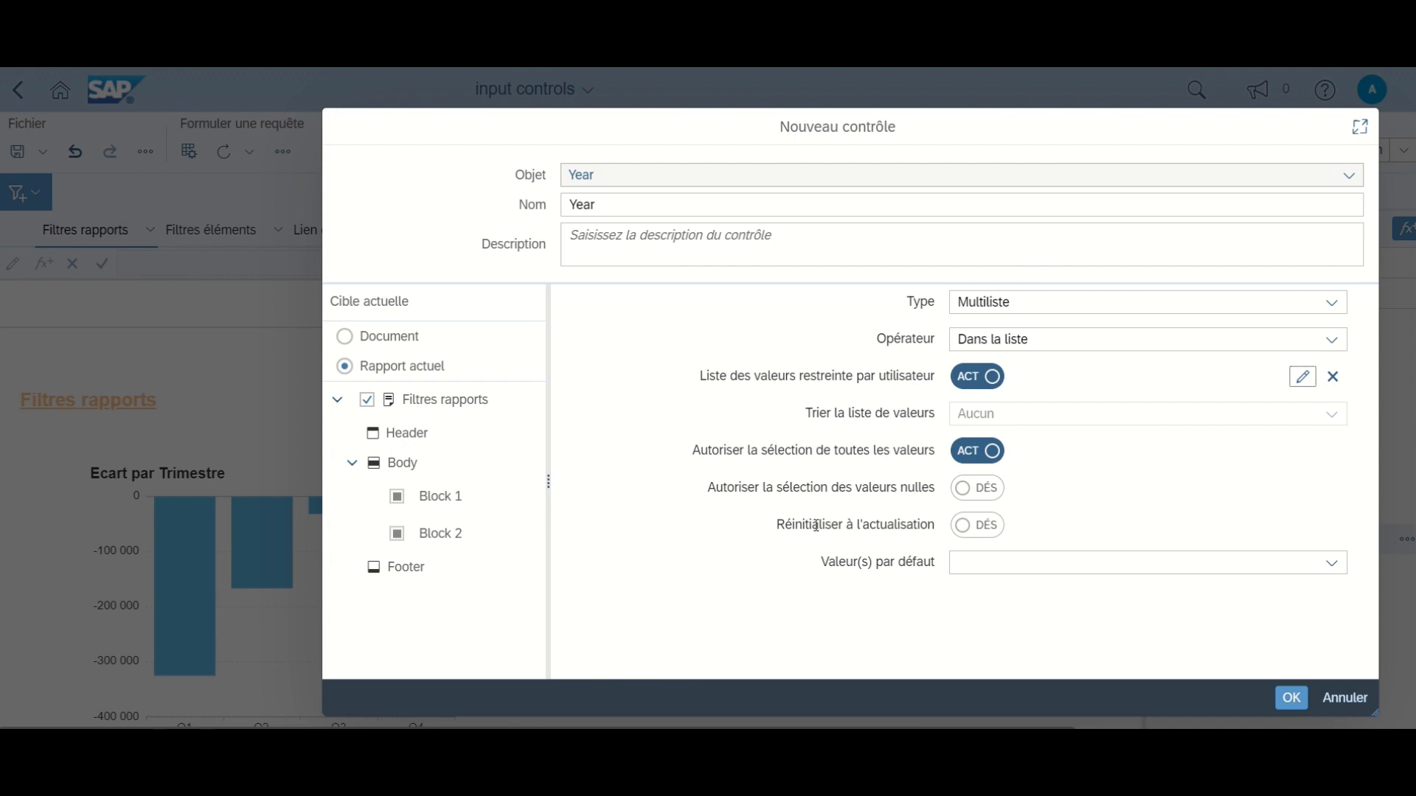
Step: Turn on reset at refresh for the Year control, leave its default value empty, and create the control
click(984, 534)
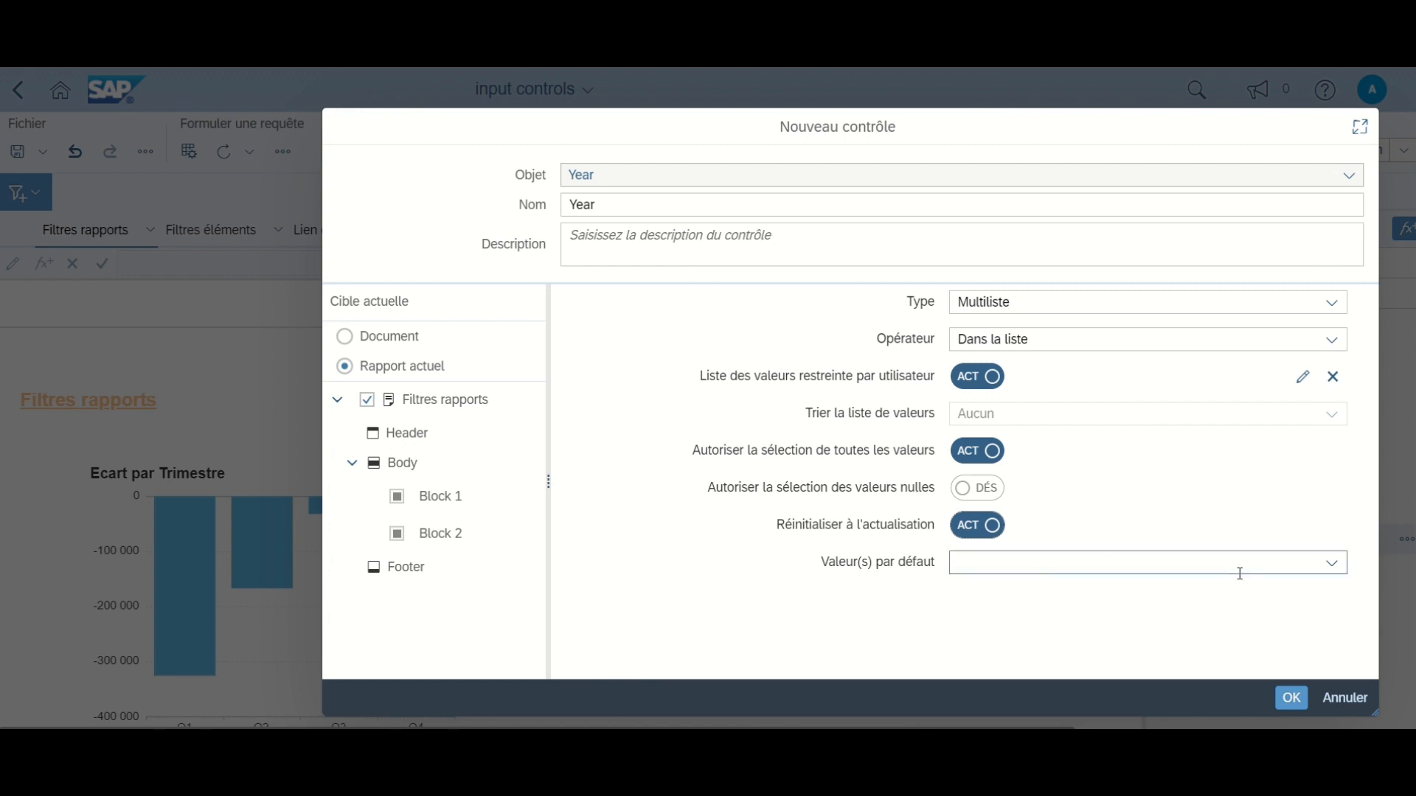
click(1333, 565)
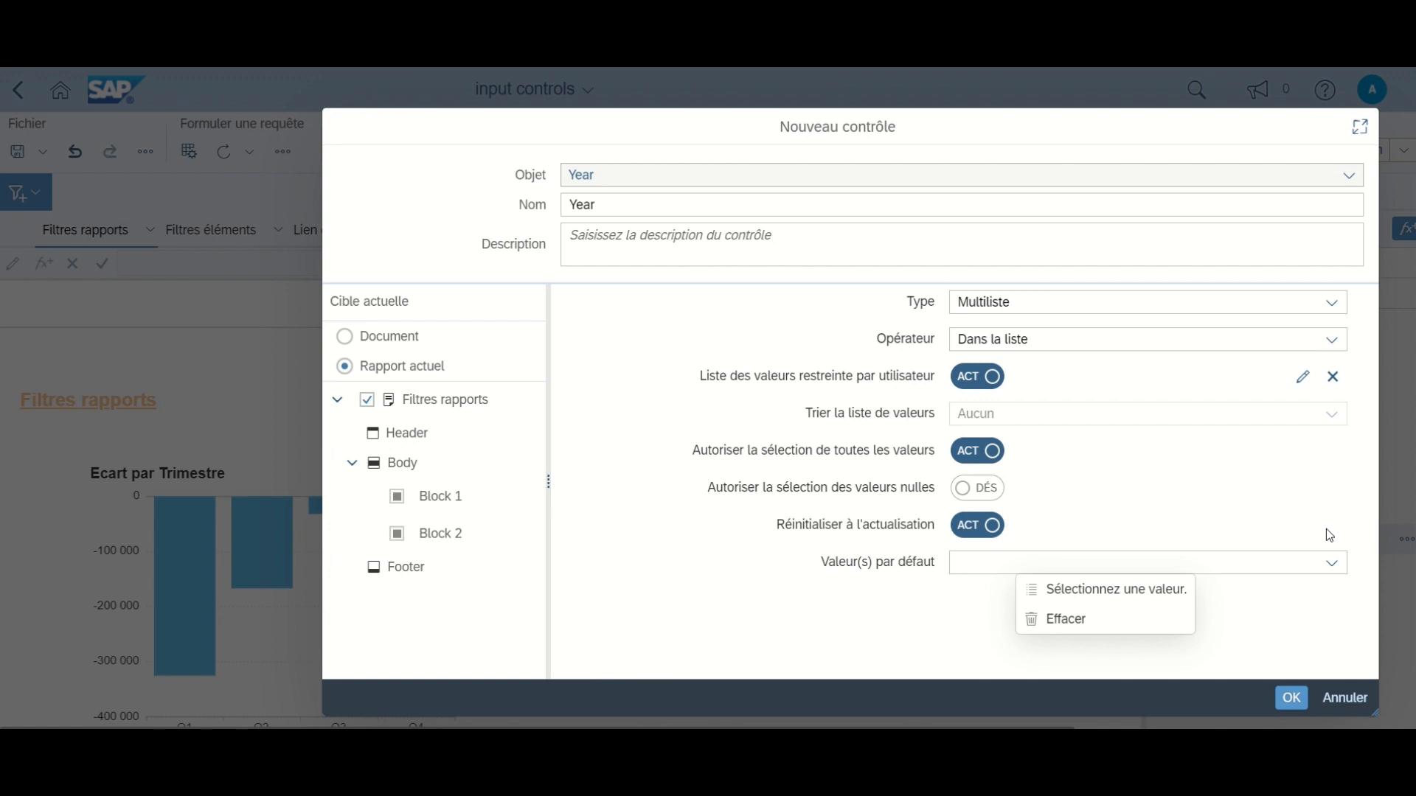
click(1326, 535)
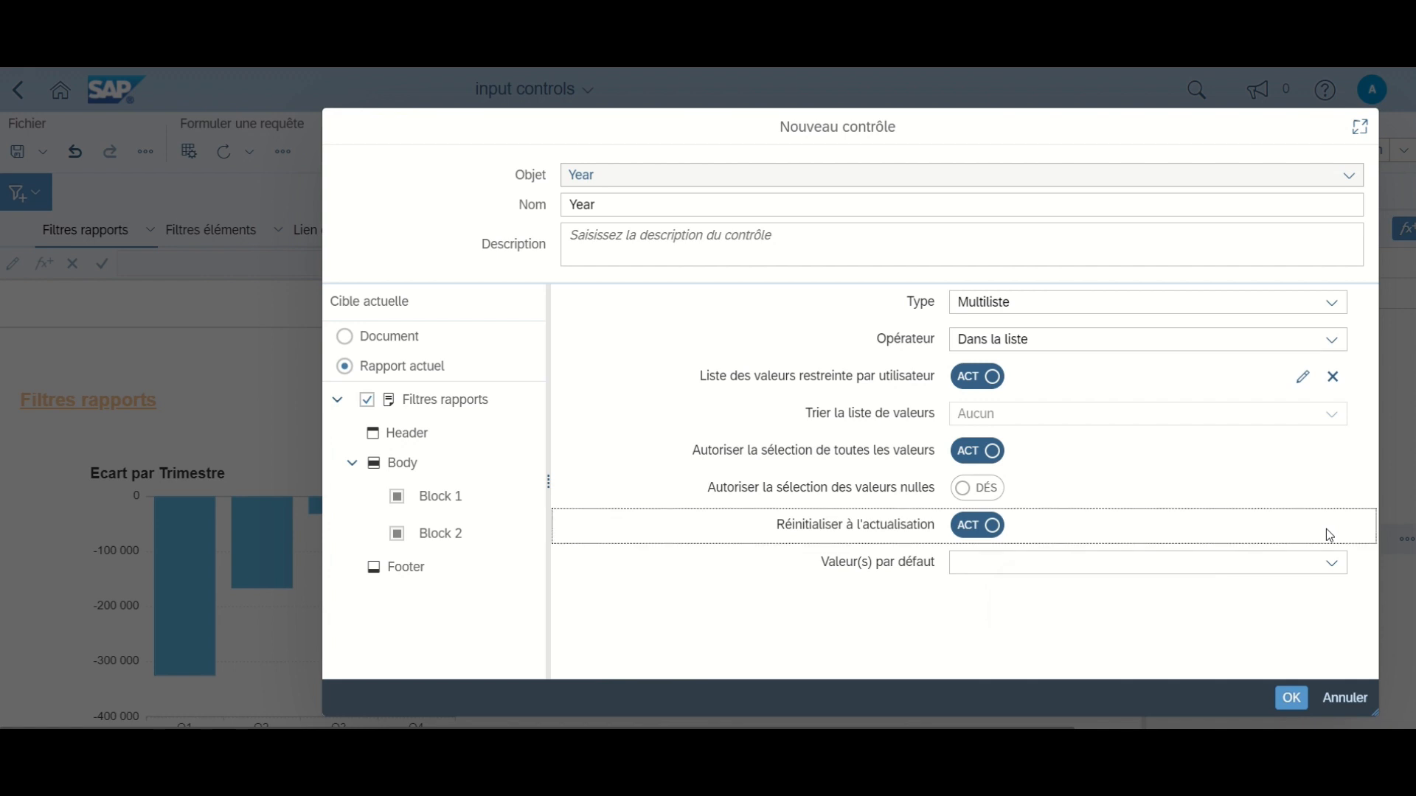
click(1292, 699)
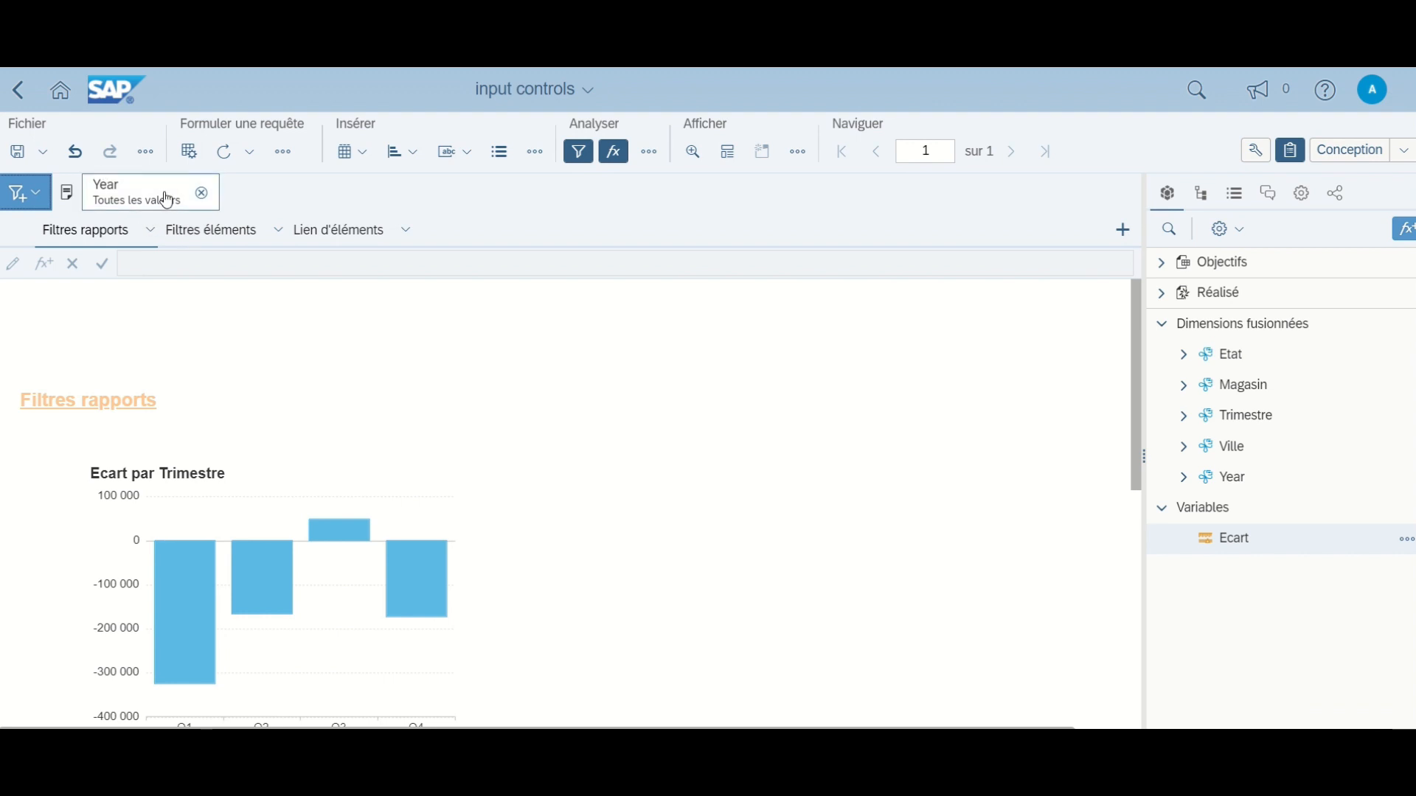
Step: Filter the Filtres rapports report to the year 2015 only with the Year control
click(120, 191)
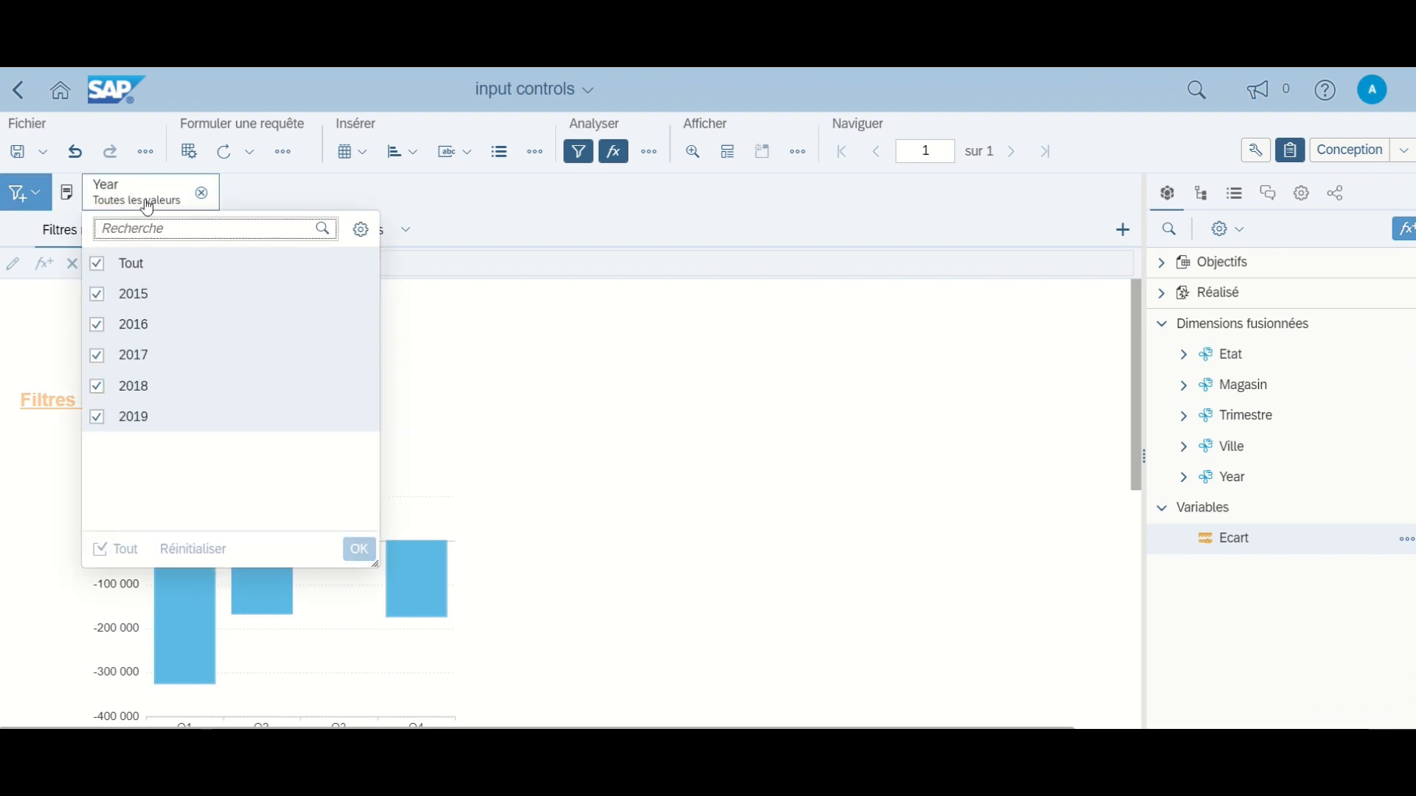
click(135, 273)
click(134, 295)
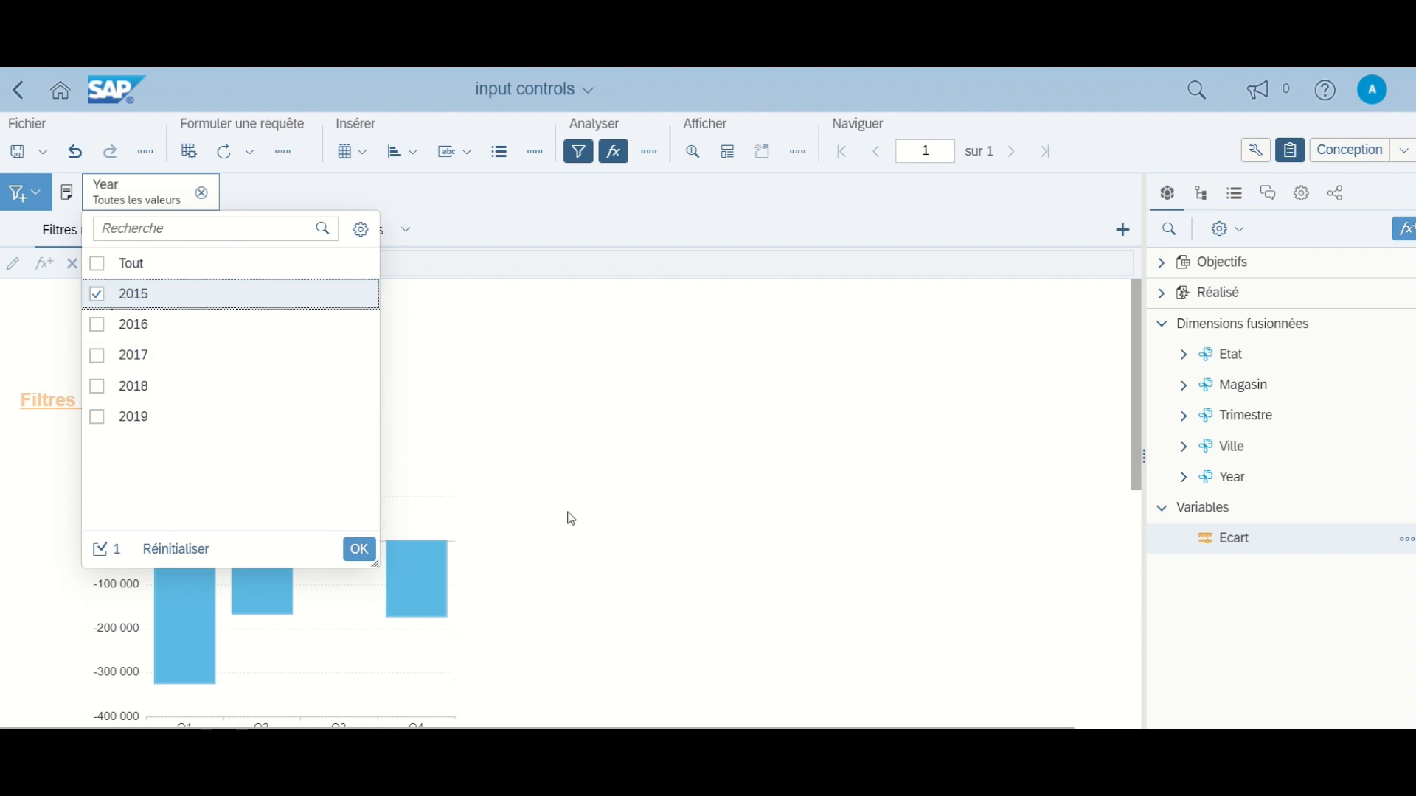
click(359, 549)
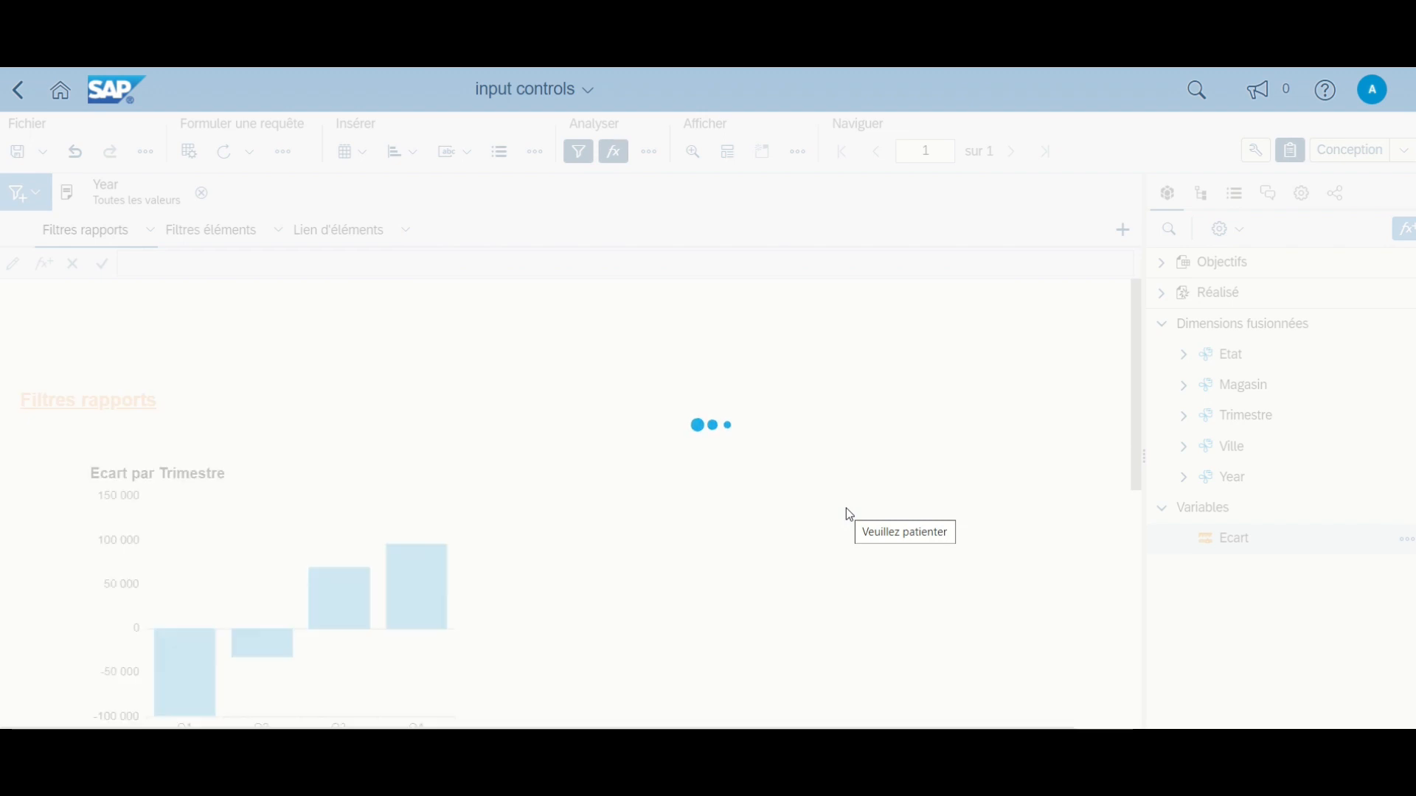
scroll(848, 514, down, 1)
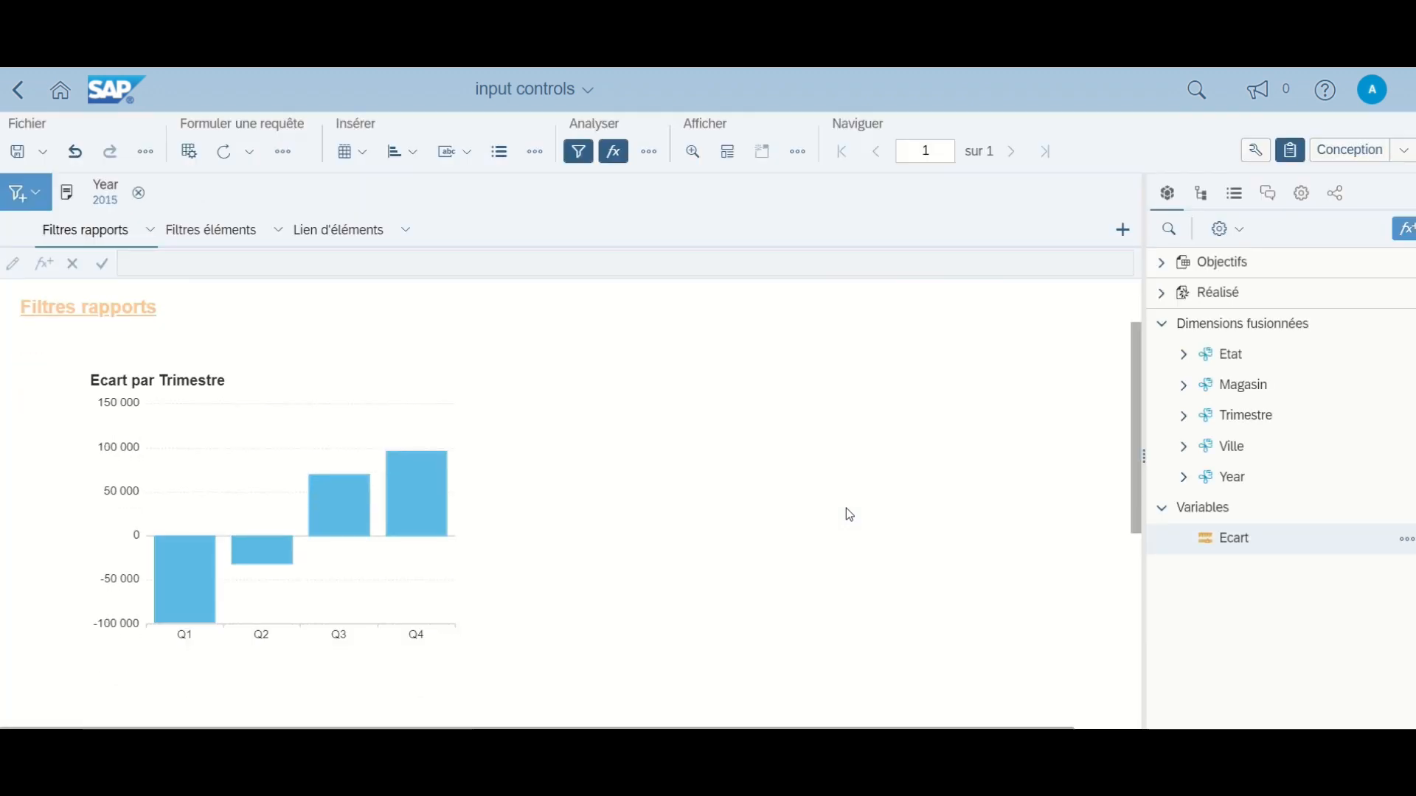
Step: Review the Ecart par Trimestre and Sales revenue par Etat charts in the report filtered on 2015
scroll(848, 514, down, 1)
scroll(850, 514, down, 3)
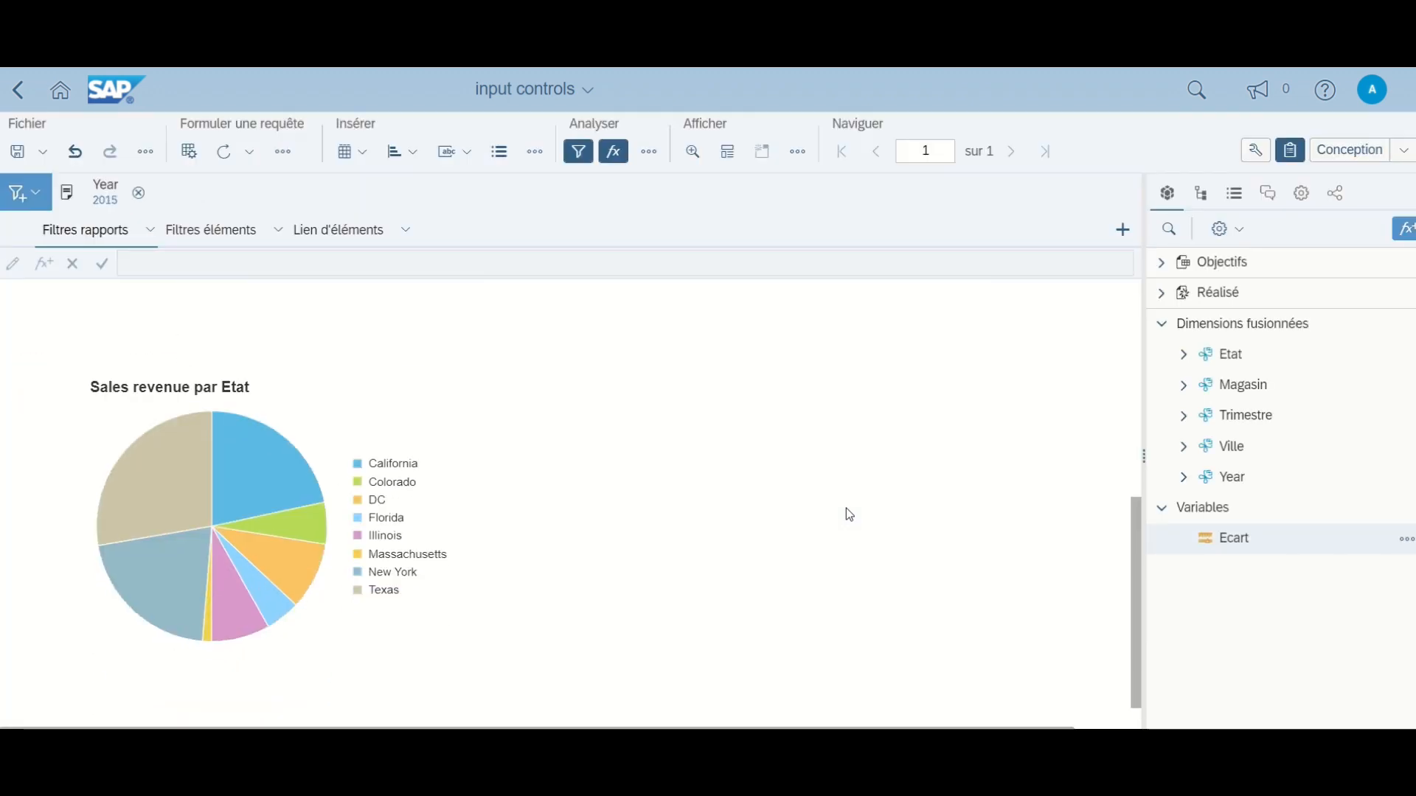
scroll(850, 514, up, 3)
scroll(848, 514, up, 2)
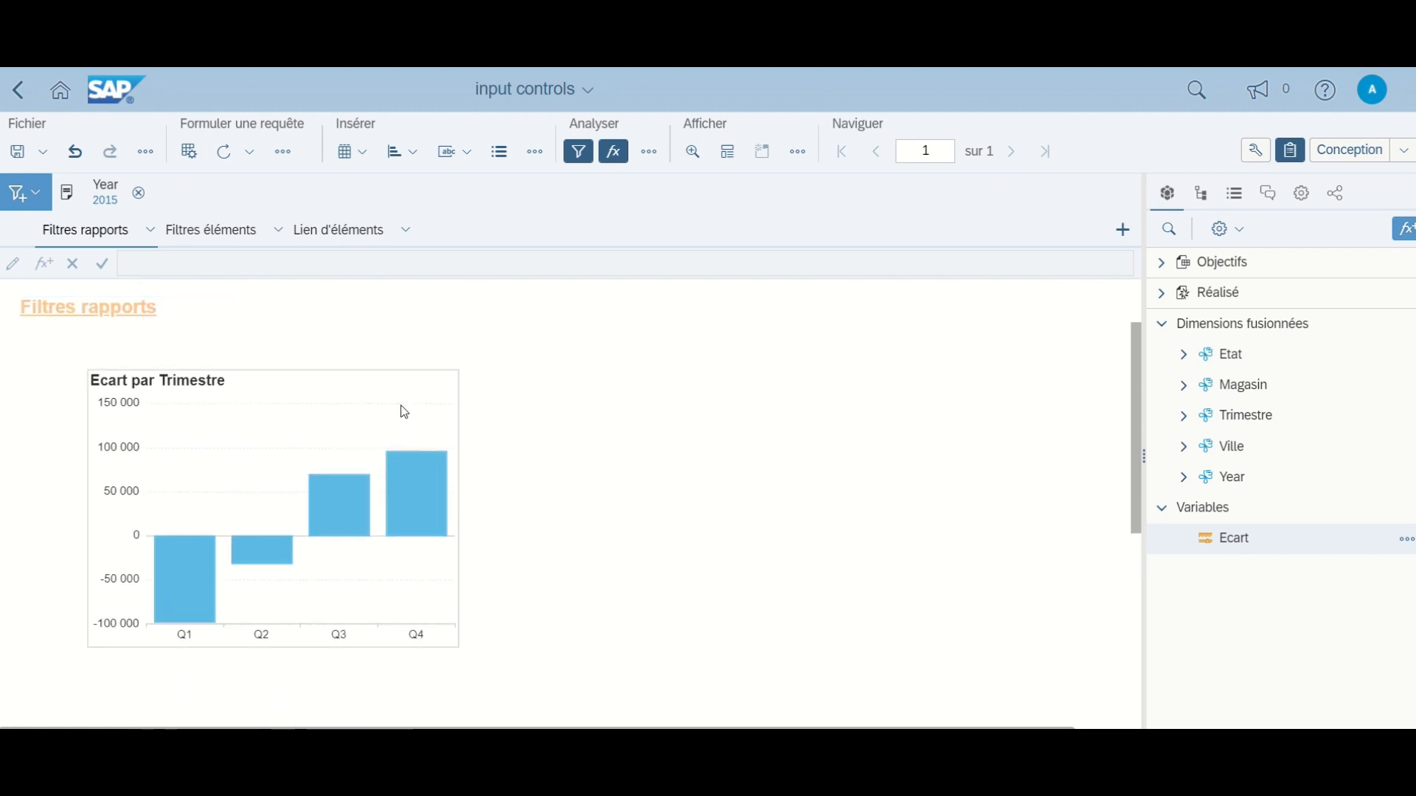
click(400, 406)
click(644, 448)
Step: Create an input control on the merged dimension Etat for the current report, keeping the default settings
click(26, 196)
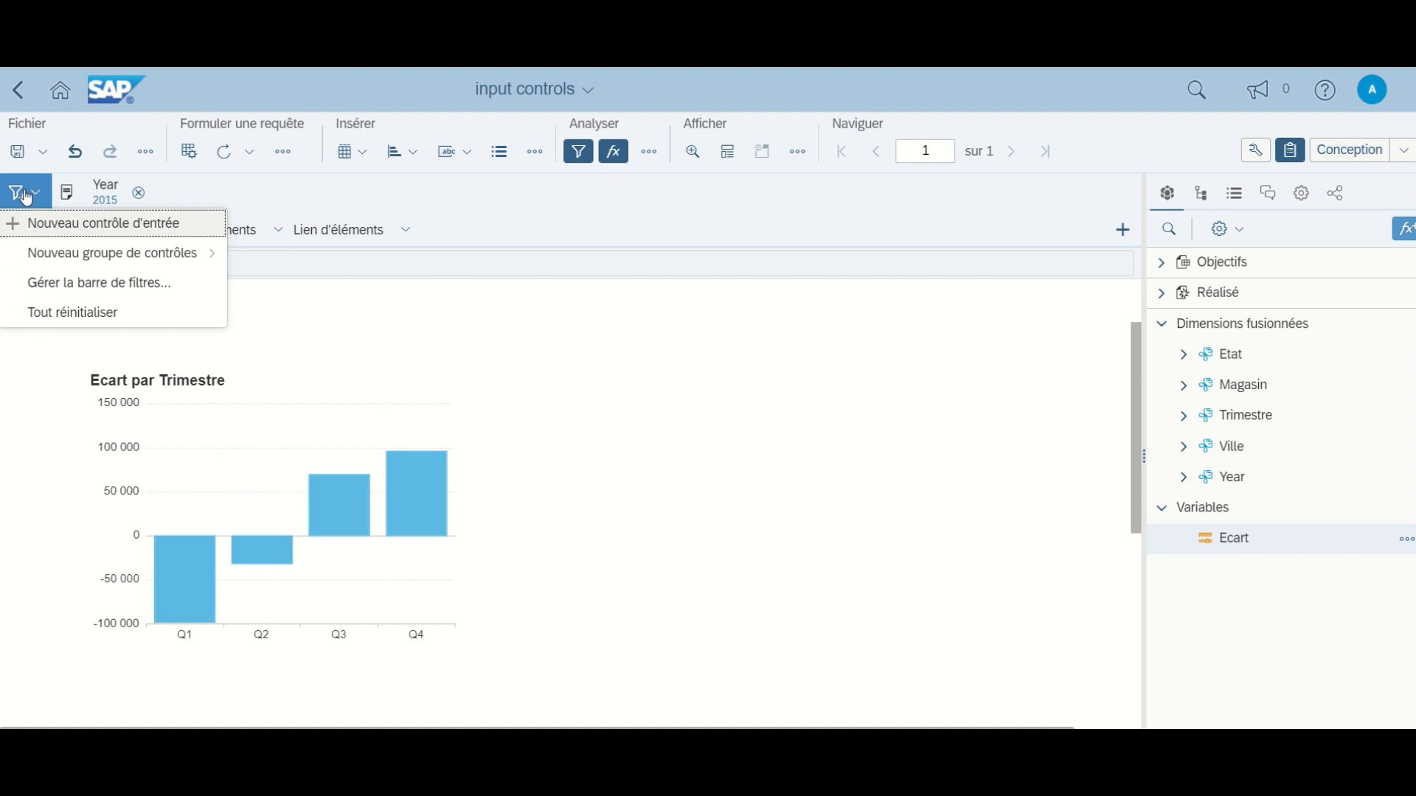
click(42, 233)
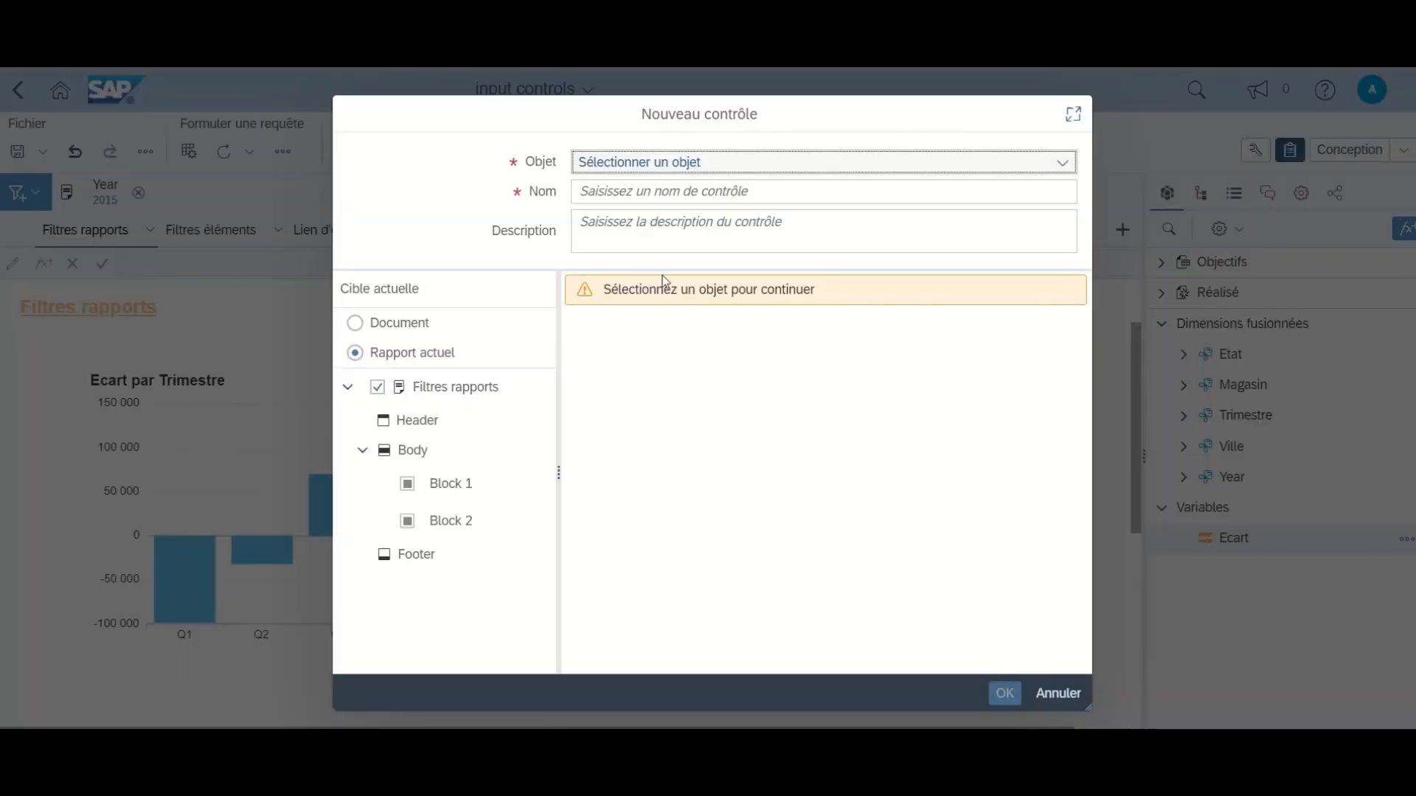
click(931, 165)
scroll(951, 295, down, 5)
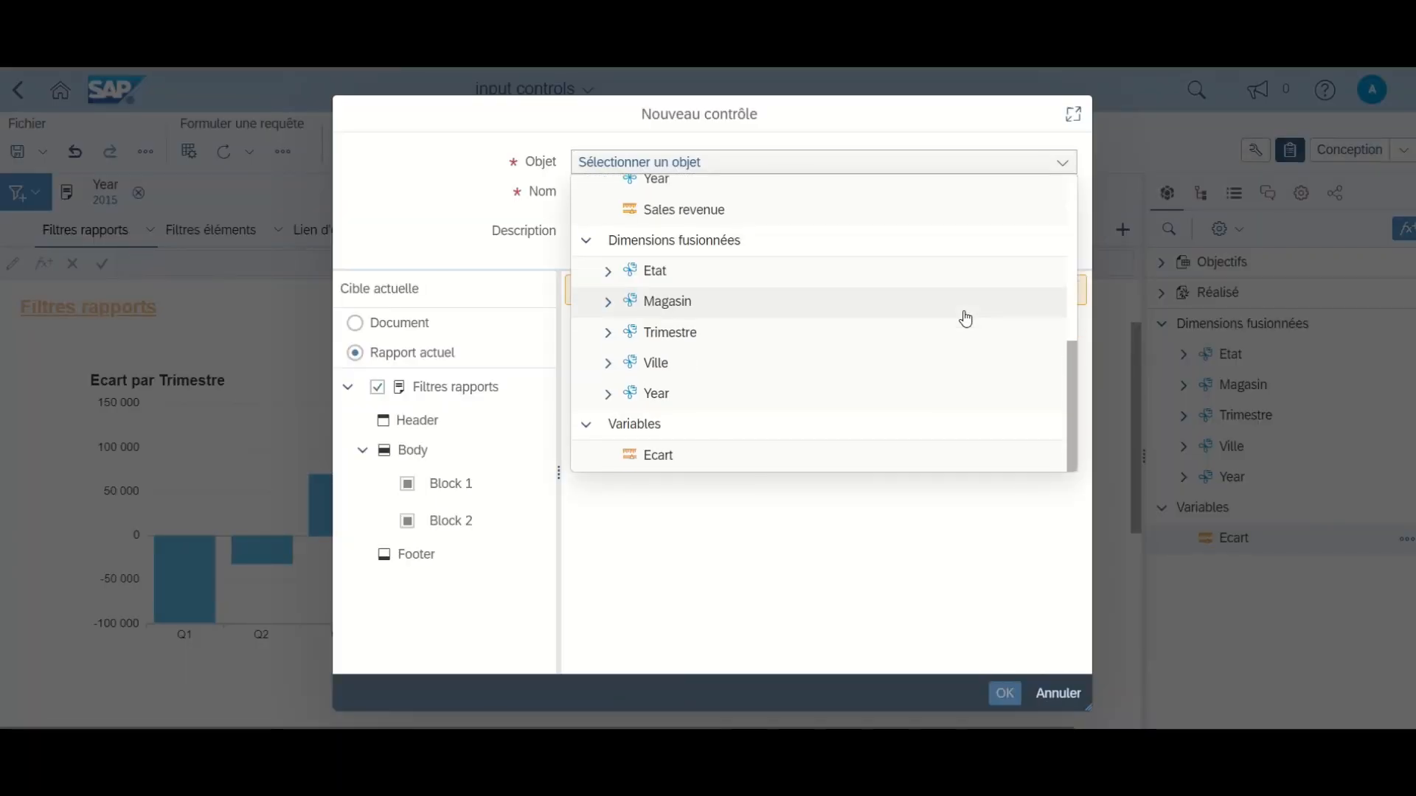
click(802, 280)
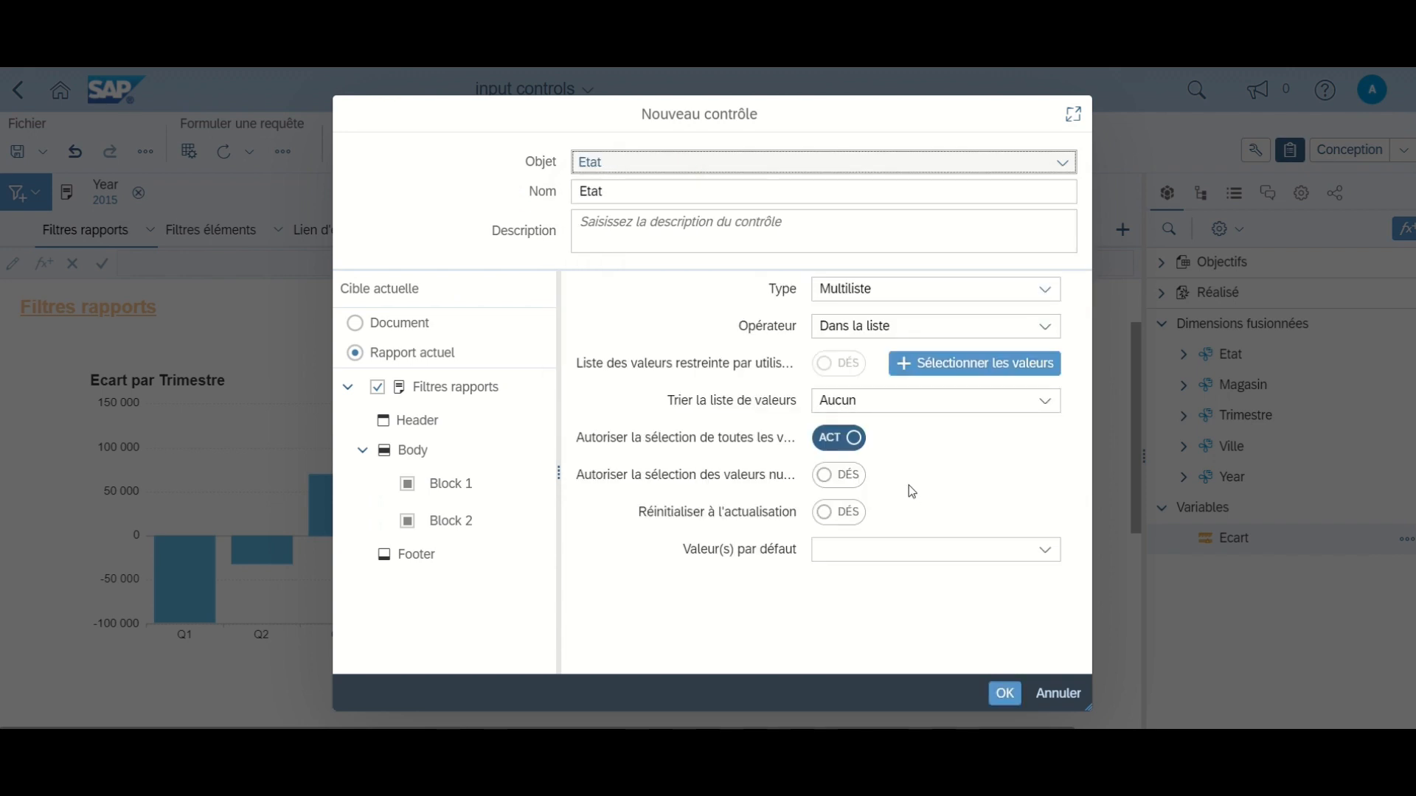
click(1004, 694)
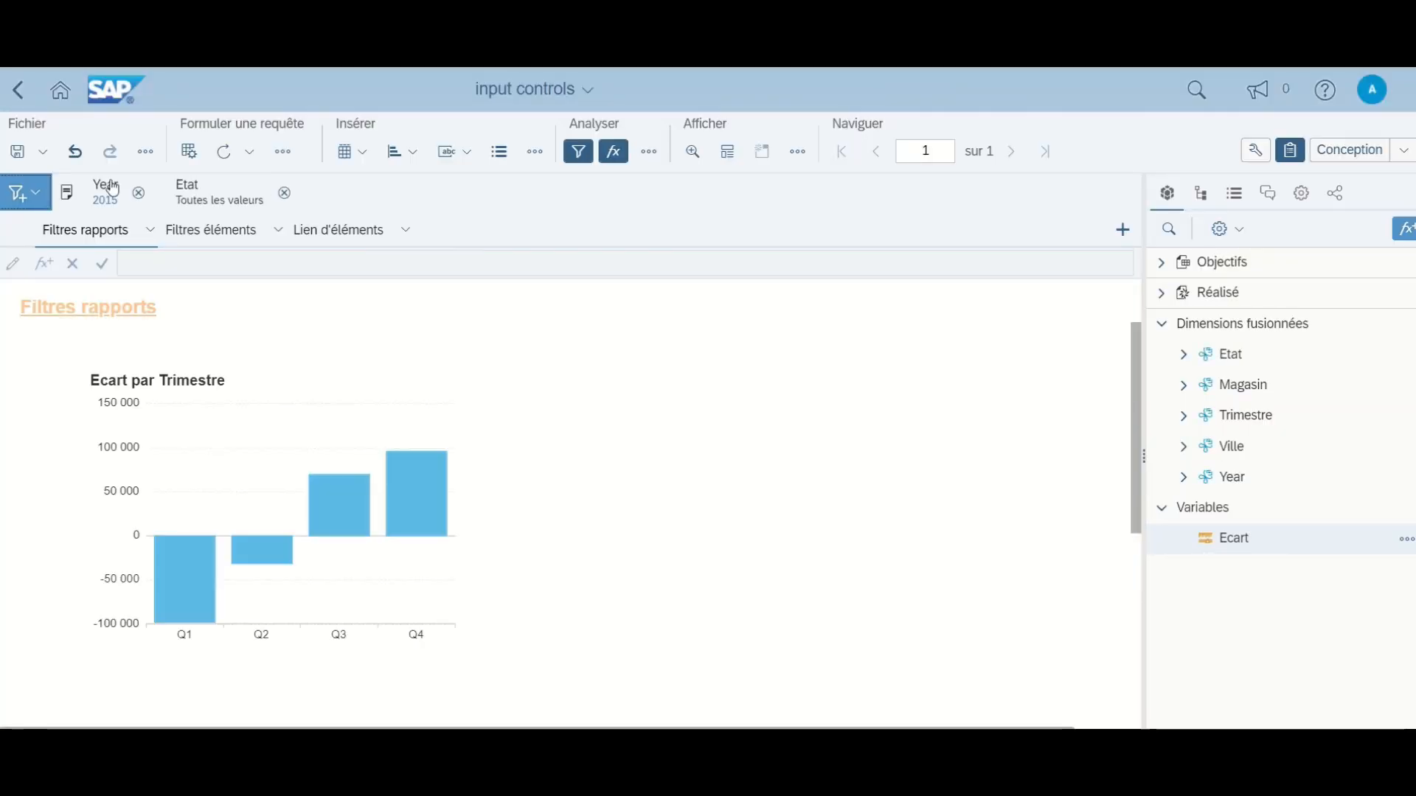
Step: Create an input control on the merged dimension Ville for the current report with its default settings
click(20, 198)
click(45, 221)
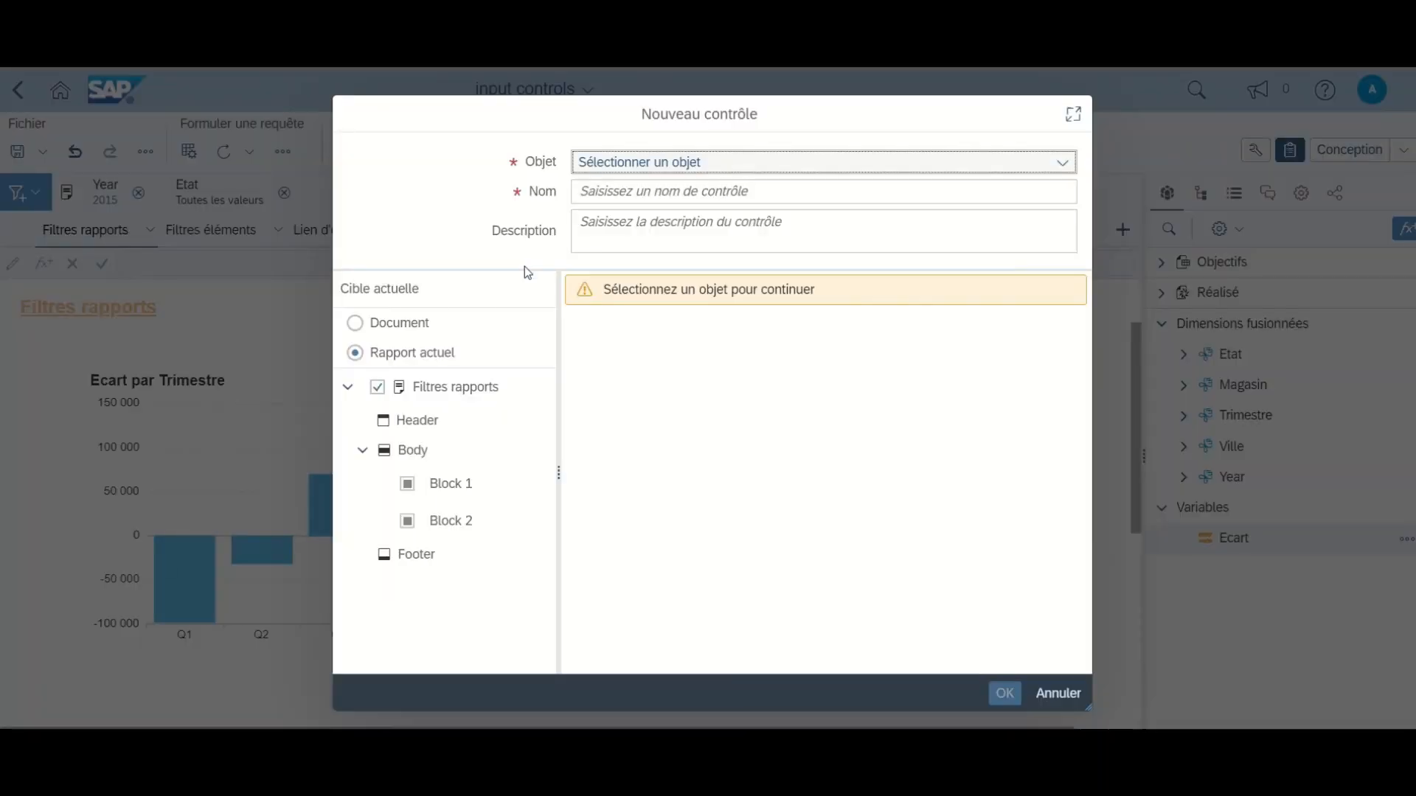
click(736, 166)
scroll(860, 373, down, 5)
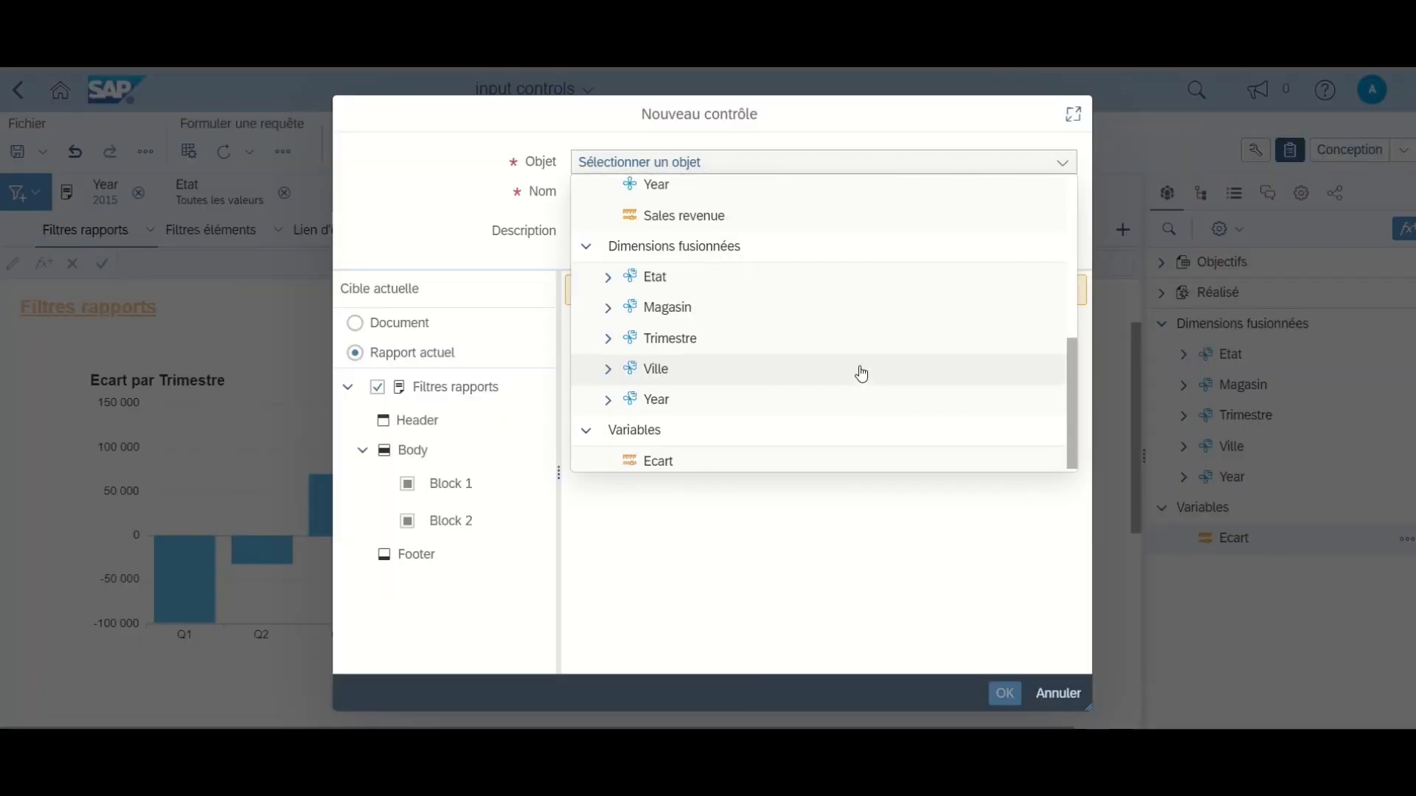
click(793, 371)
click(1004, 693)
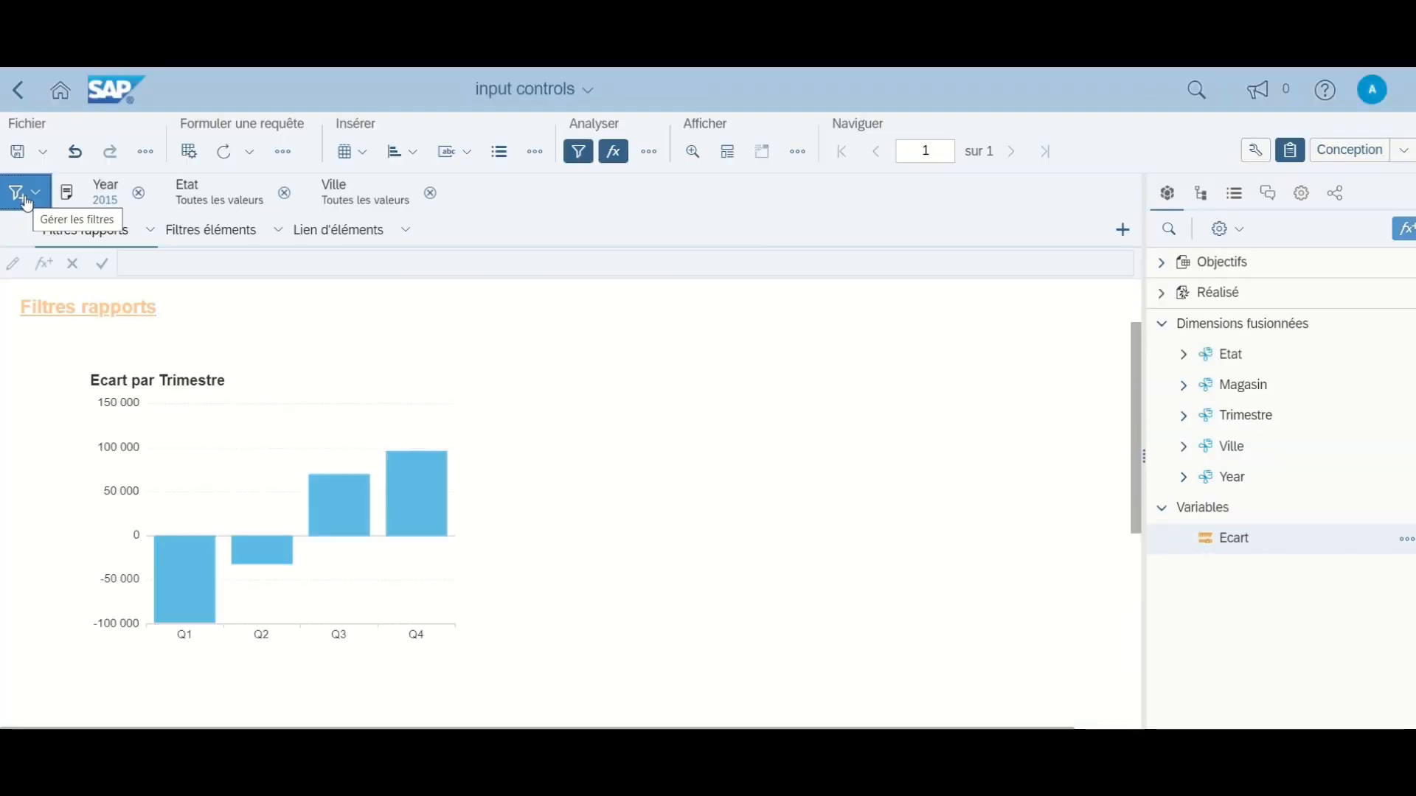
Step: Create an input control on the merged dimension Magasin for the current report with its default settings
click(26, 195)
click(49, 221)
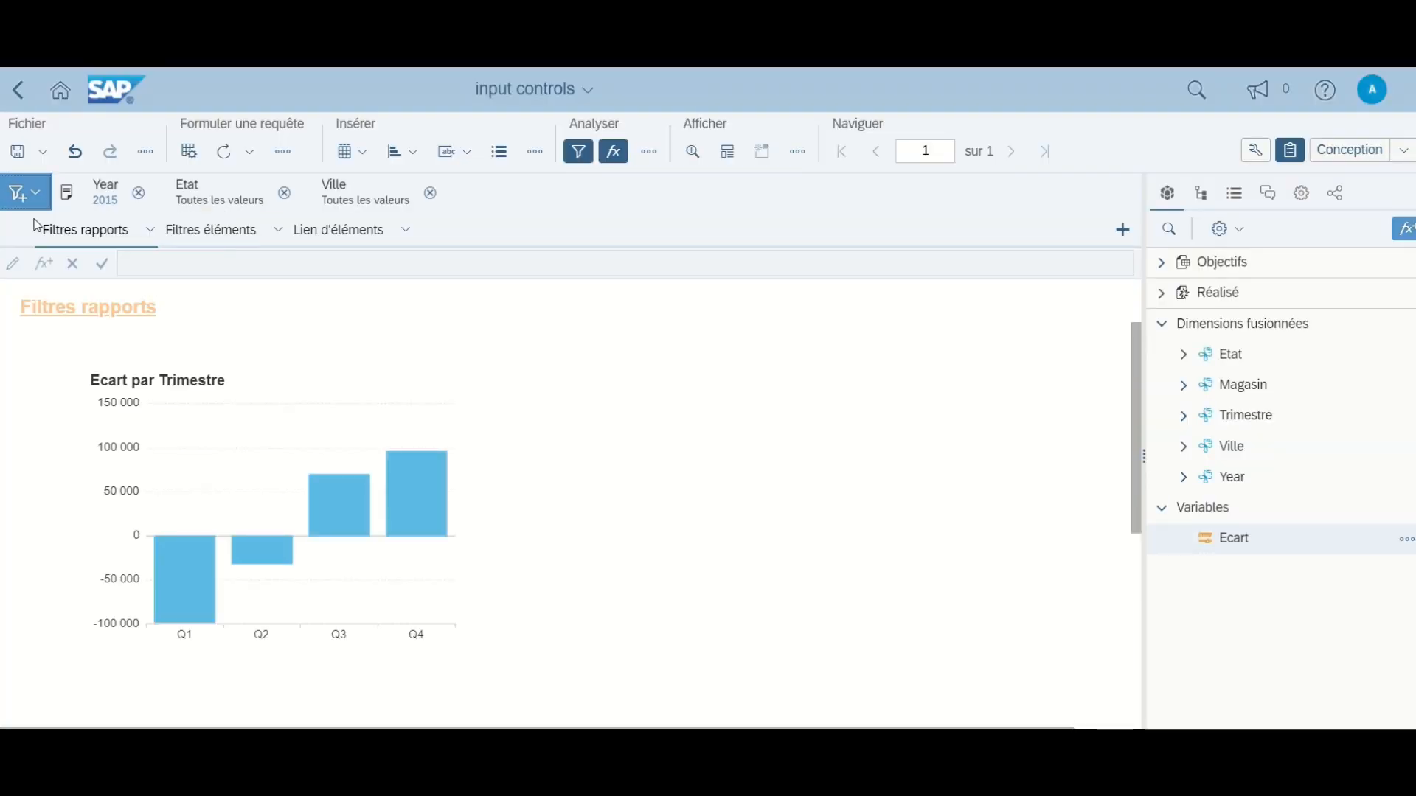
click(847, 164)
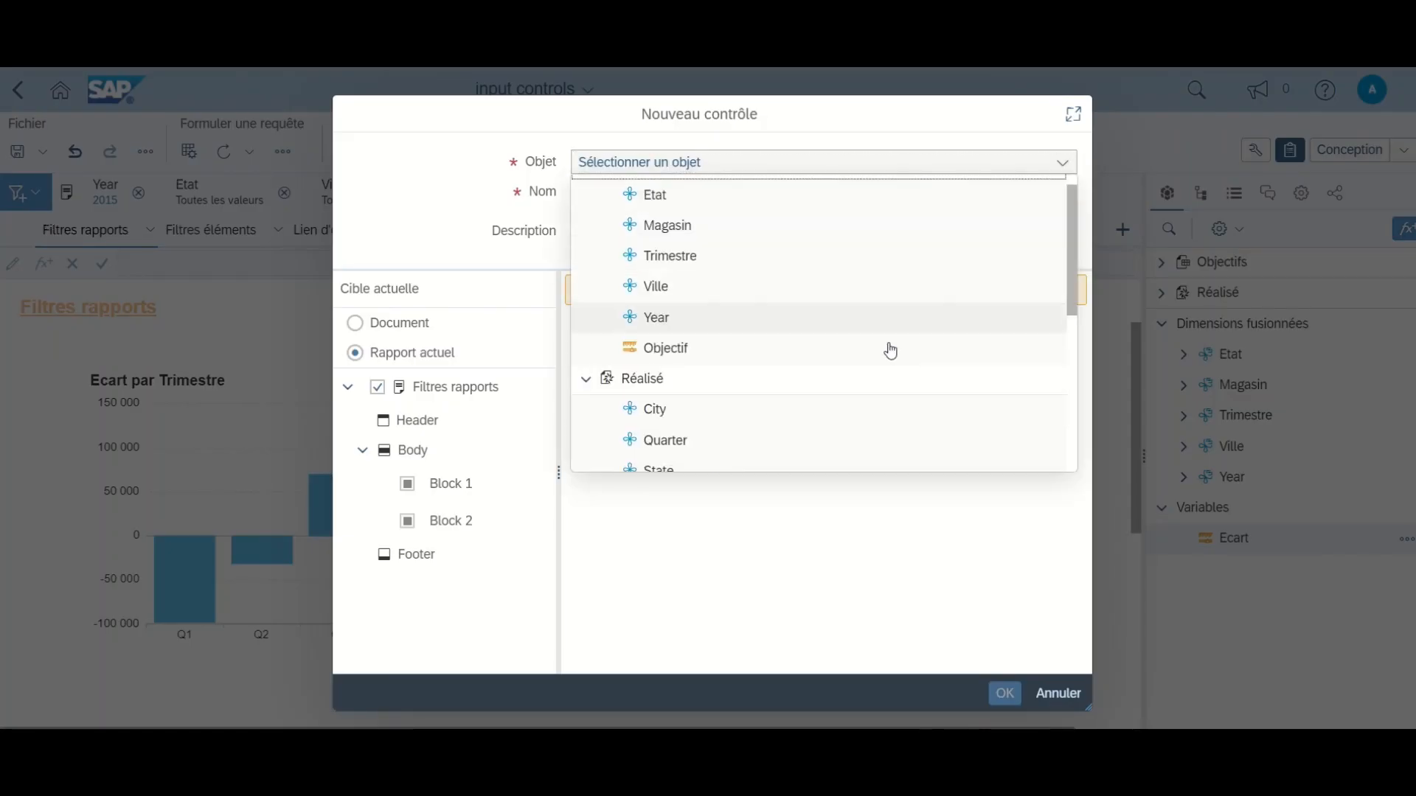
scroll(741, 390, down, 5)
click(699, 305)
click(1004, 693)
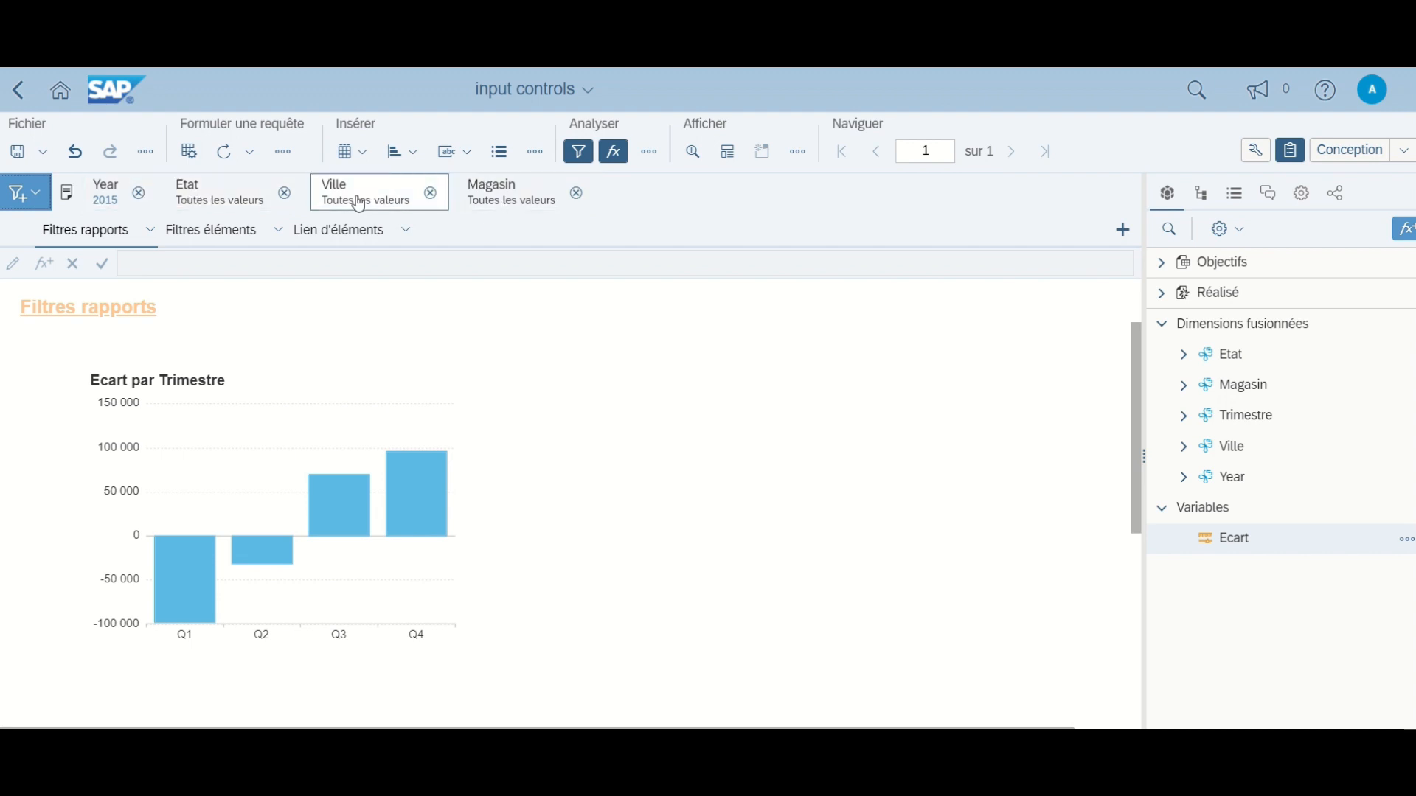
Step: Start a new group of controls for the current report and name it Localisation
click(36, 194)
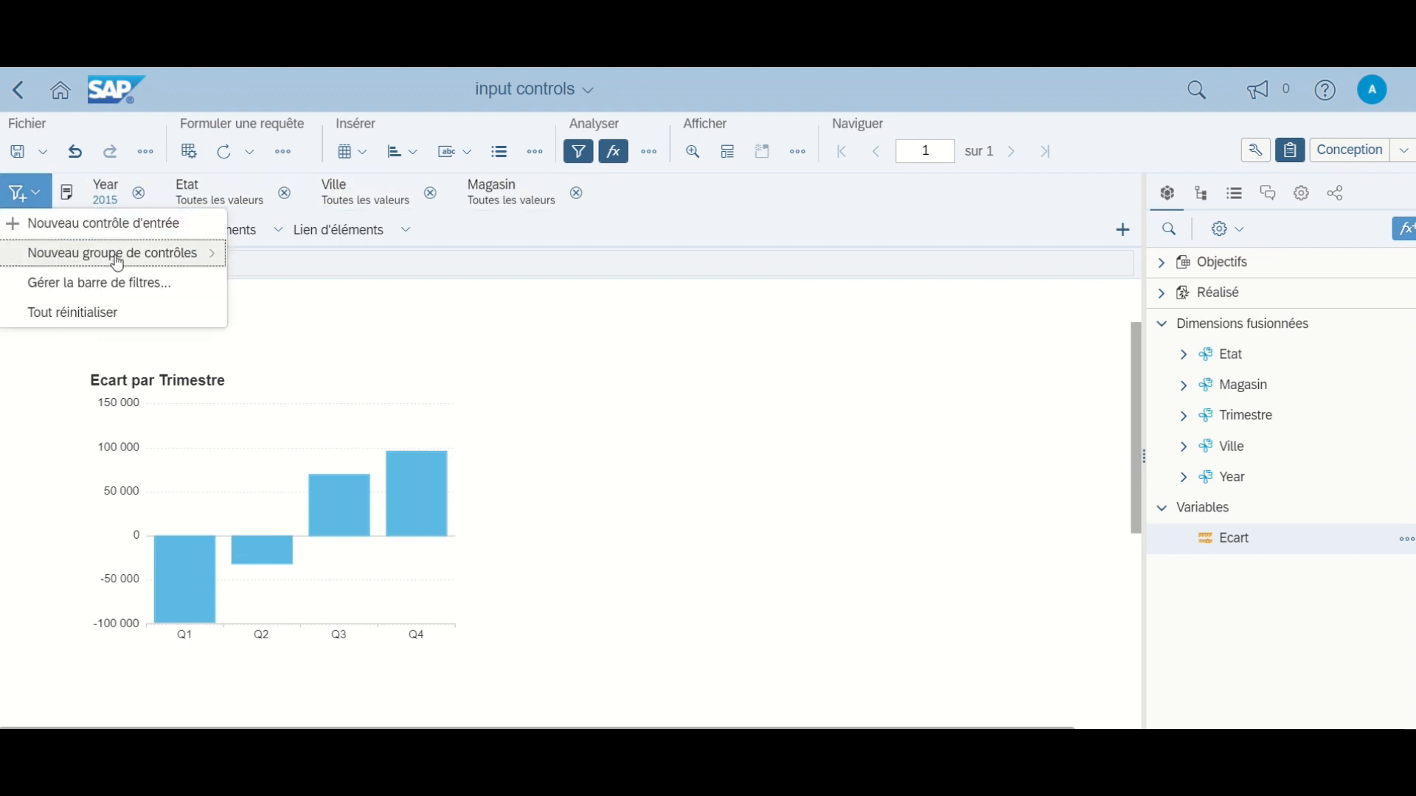
mouse_move(117, 263)
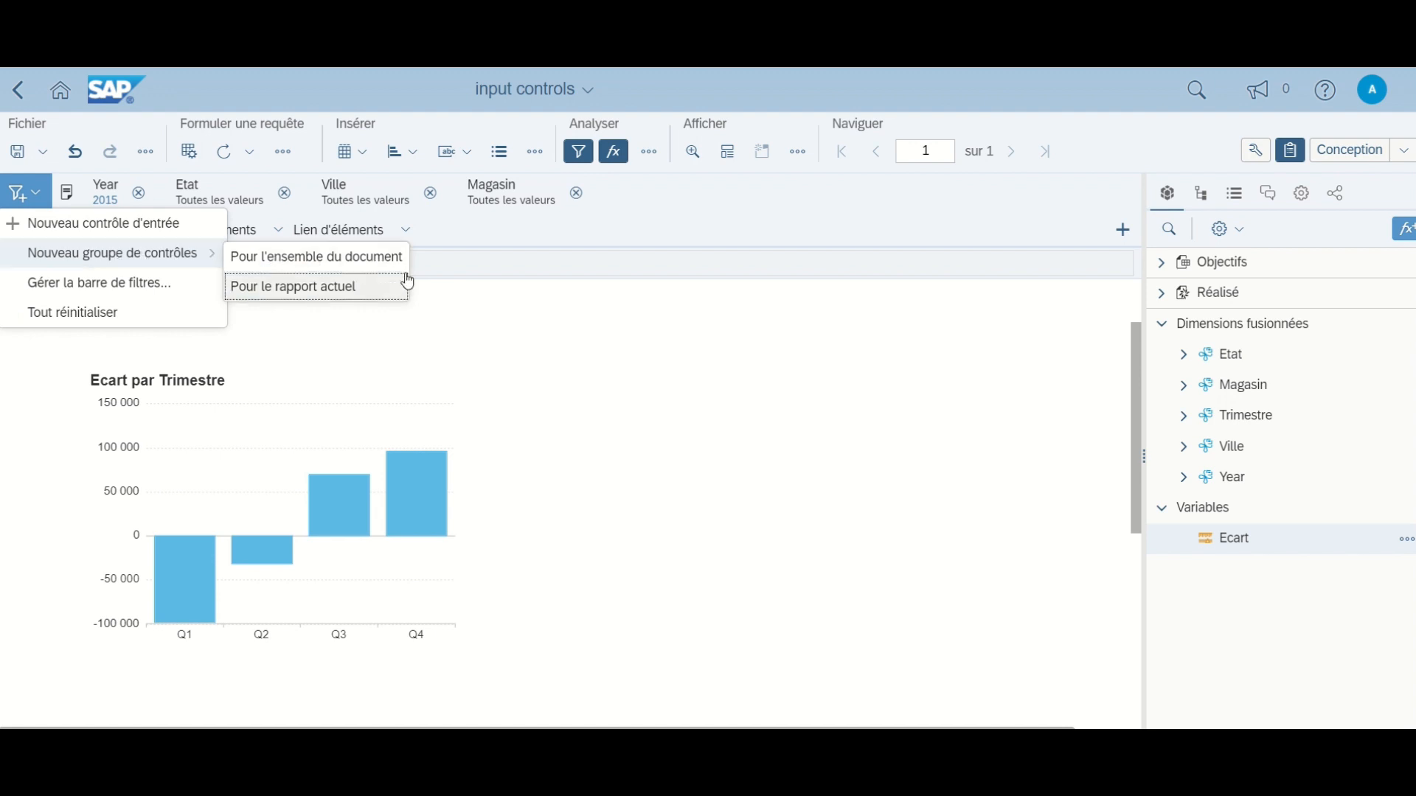
click(341, 298)
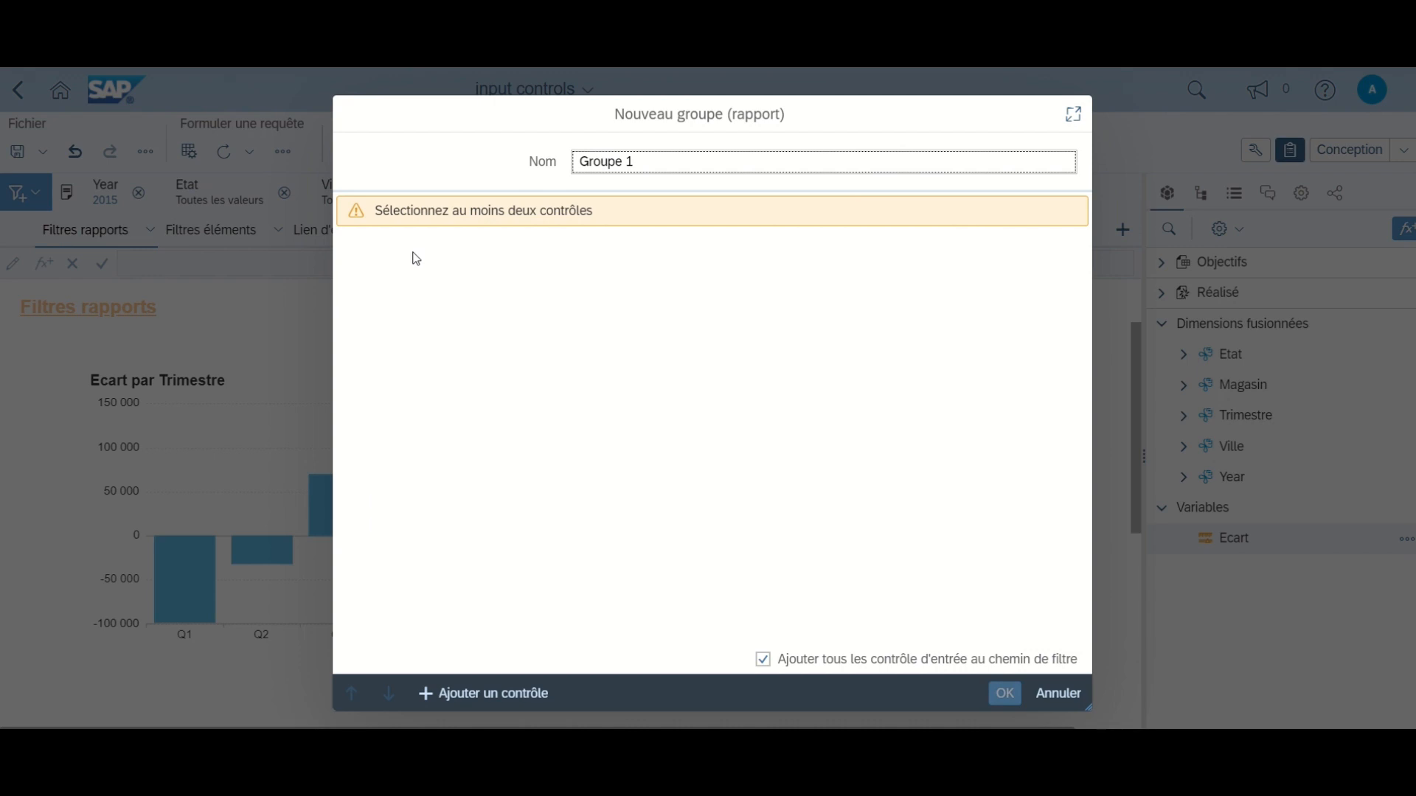
triple_click(699, 164)
text(Localisay)
key(BackSpace)
text(tion)
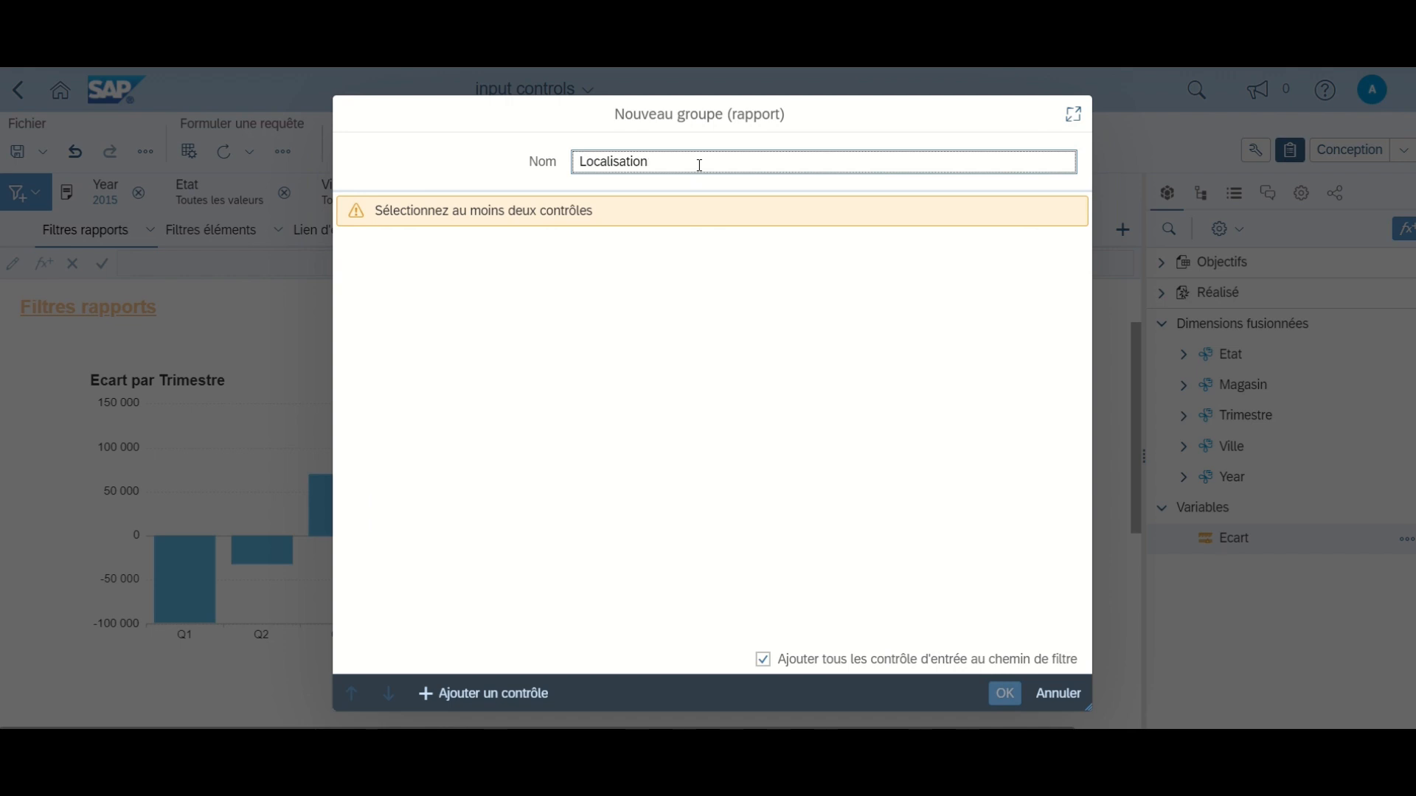
Step: Add the Etat, Ville and Magasin controls to the Localisation group and create the group
click(528, 700)
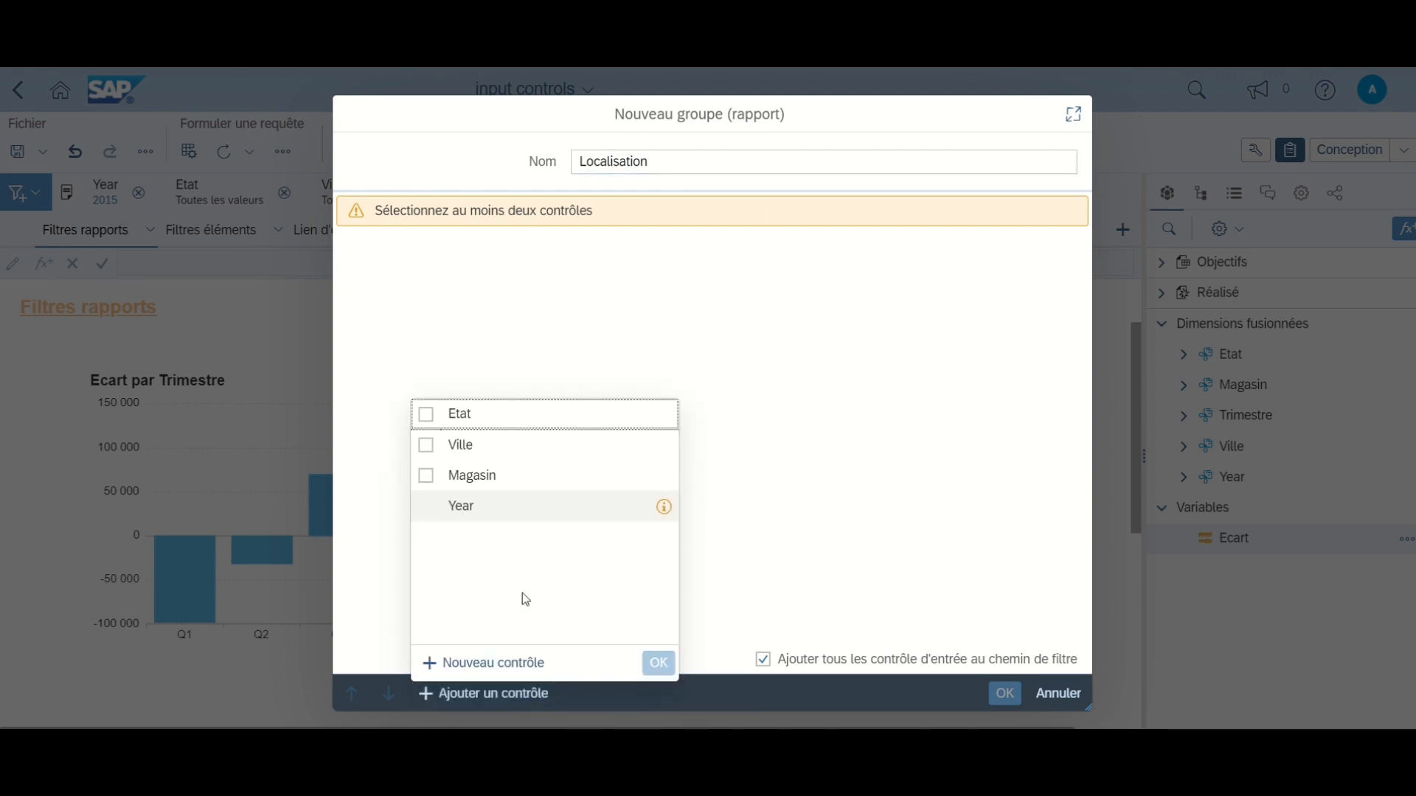
click(426, 414)
click(428, 446)
click(427, 476)
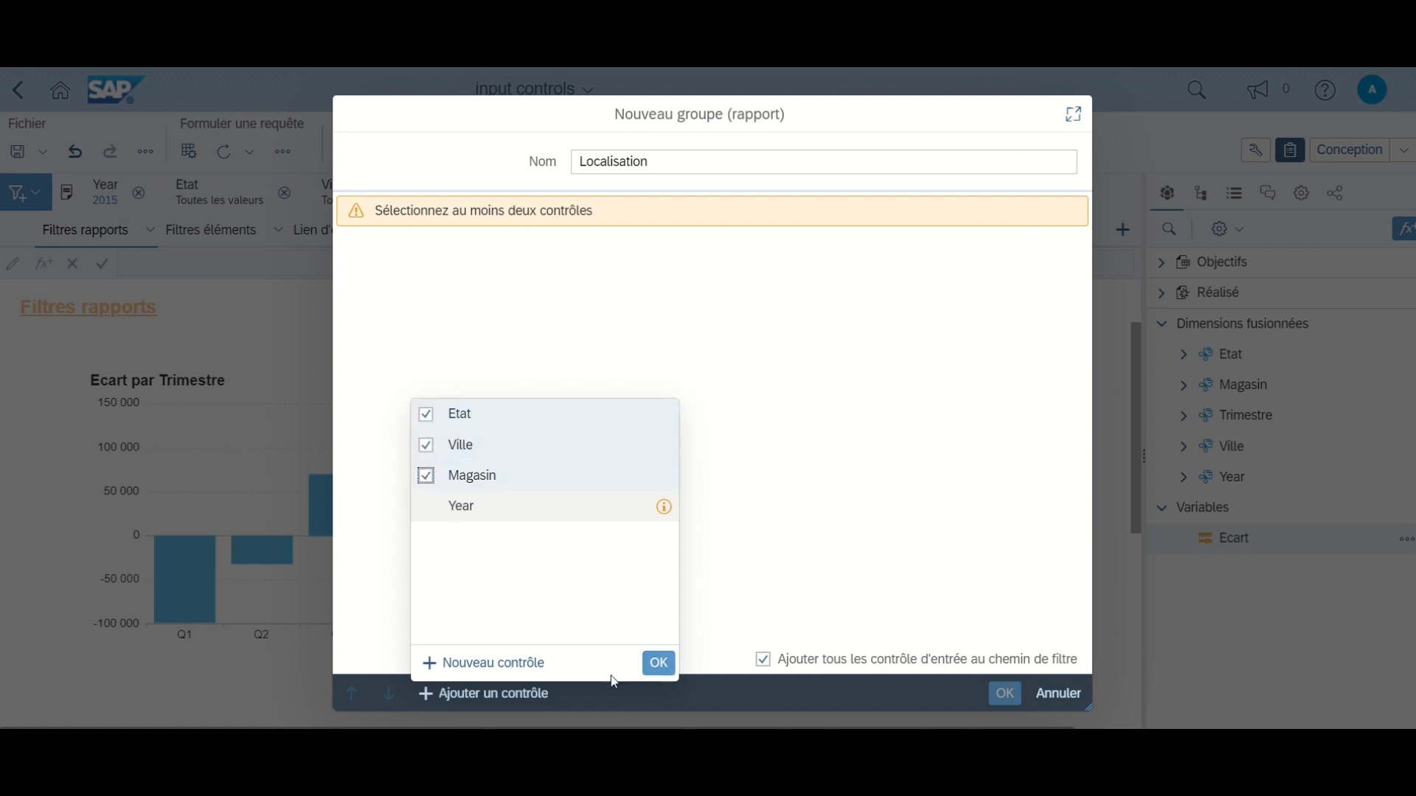
click(671, 670)
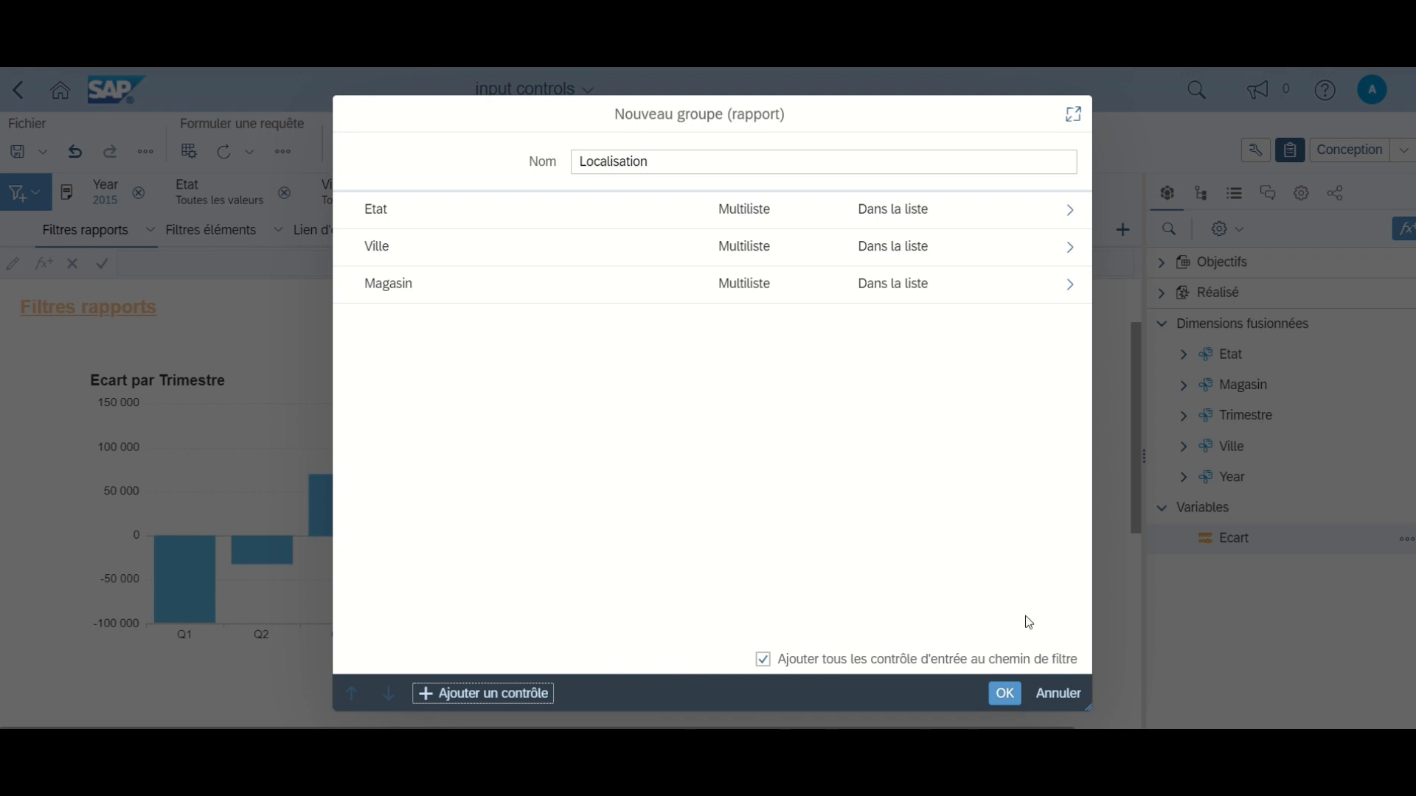
click(997, 696)
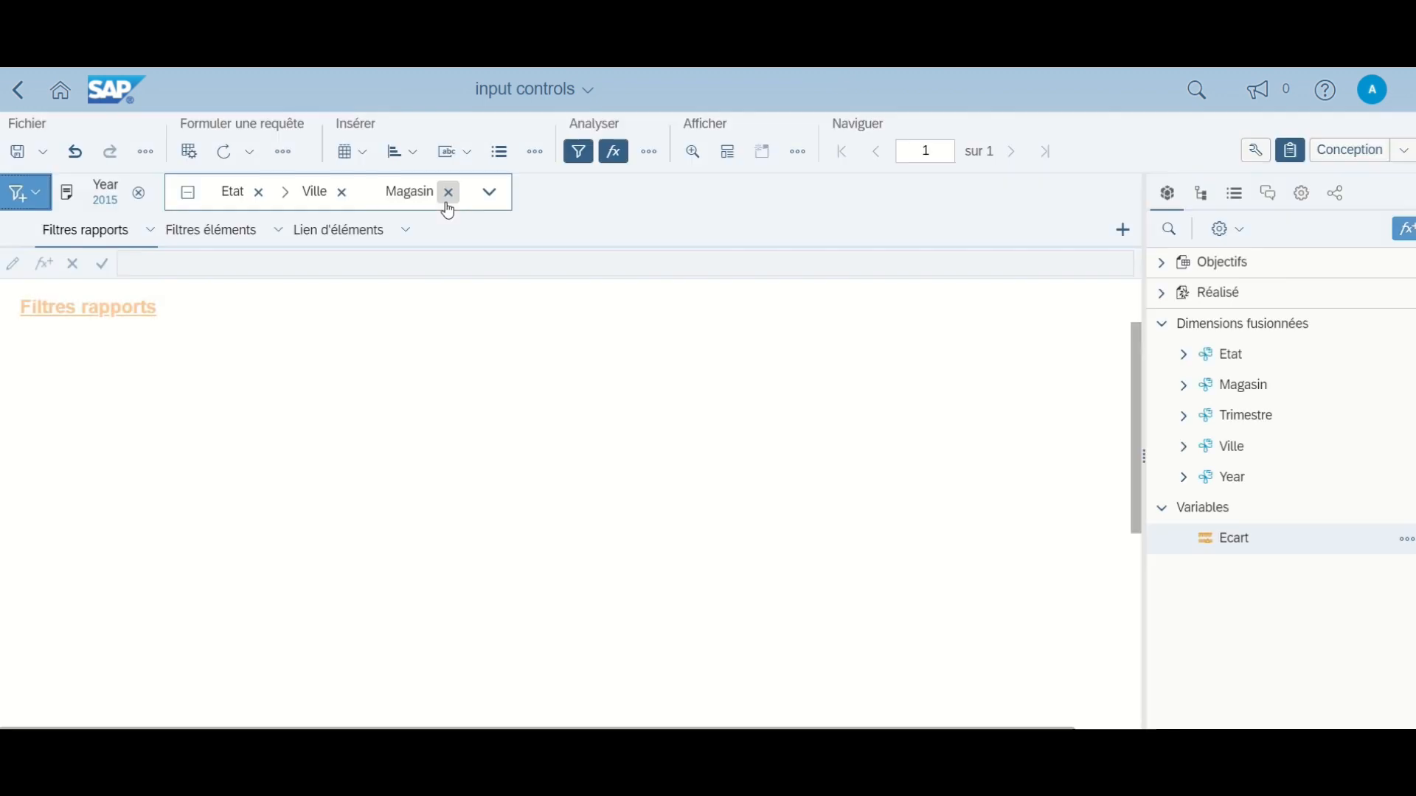
Step: Collapse the Localisation group in the filter bar and expand it again
click(189, 194)
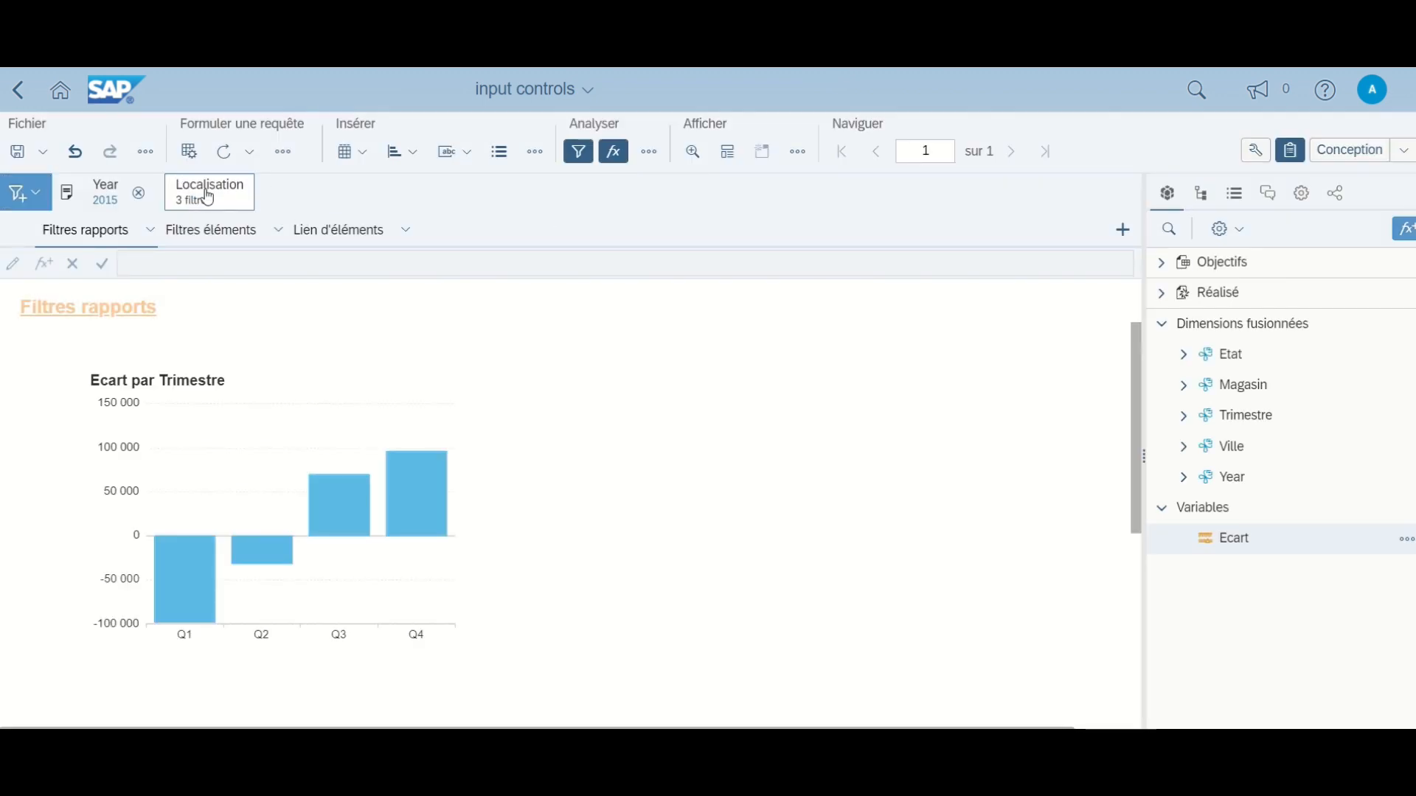
click(208, 196)
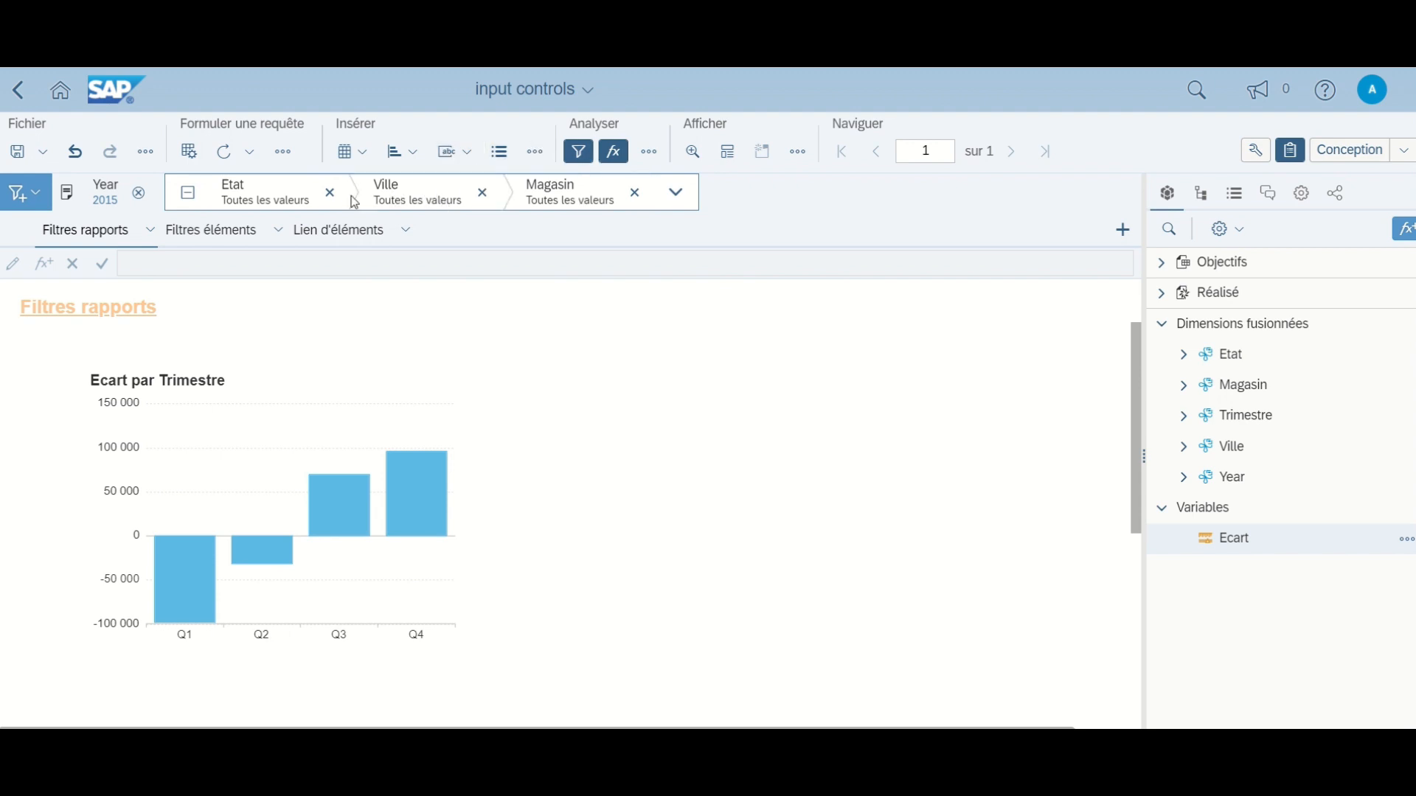
drag(576, 200, 522, 204)
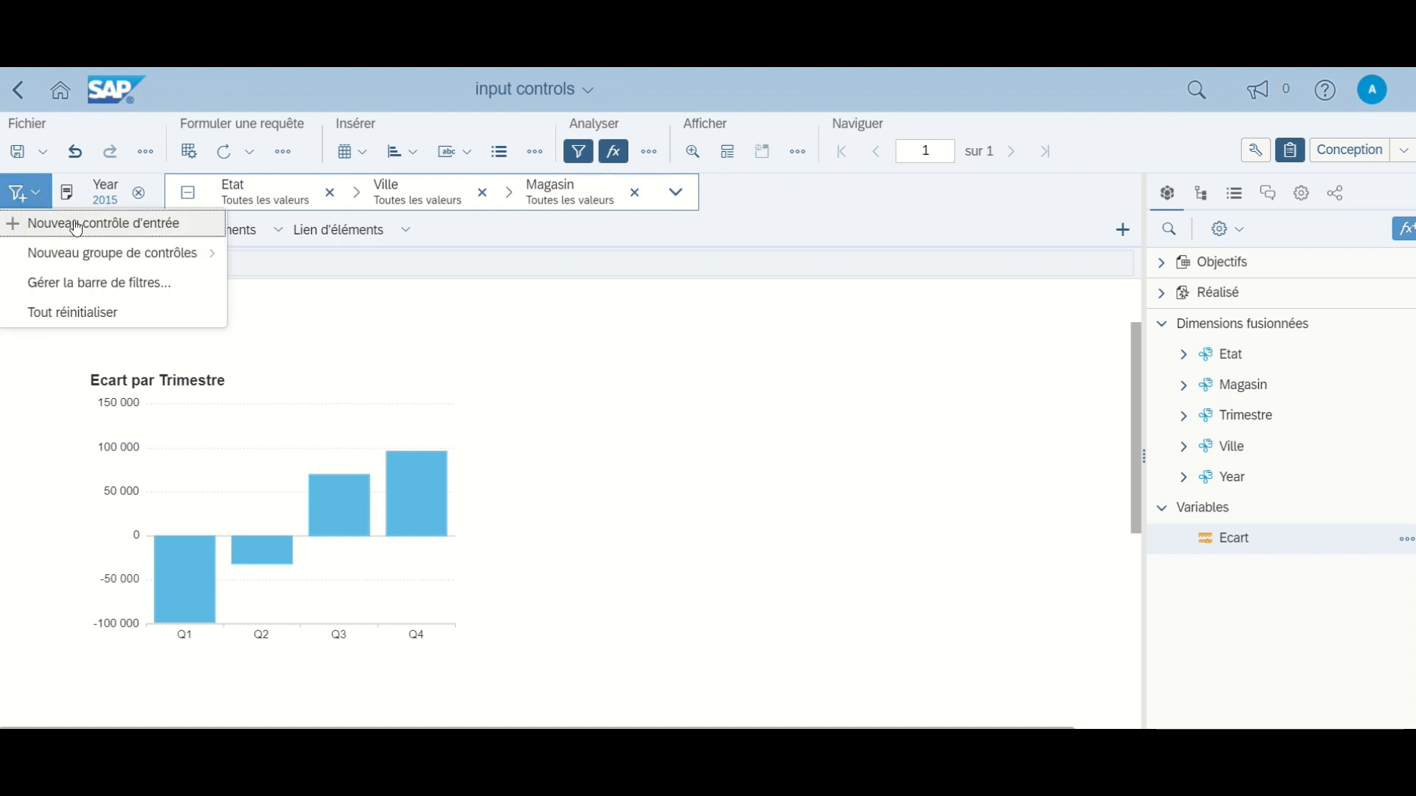
Step: Edit the Localisation group to place Magasin before Ville, restore the order Etat, Ville, Magasin, and save the filter bar
click(98, 284)
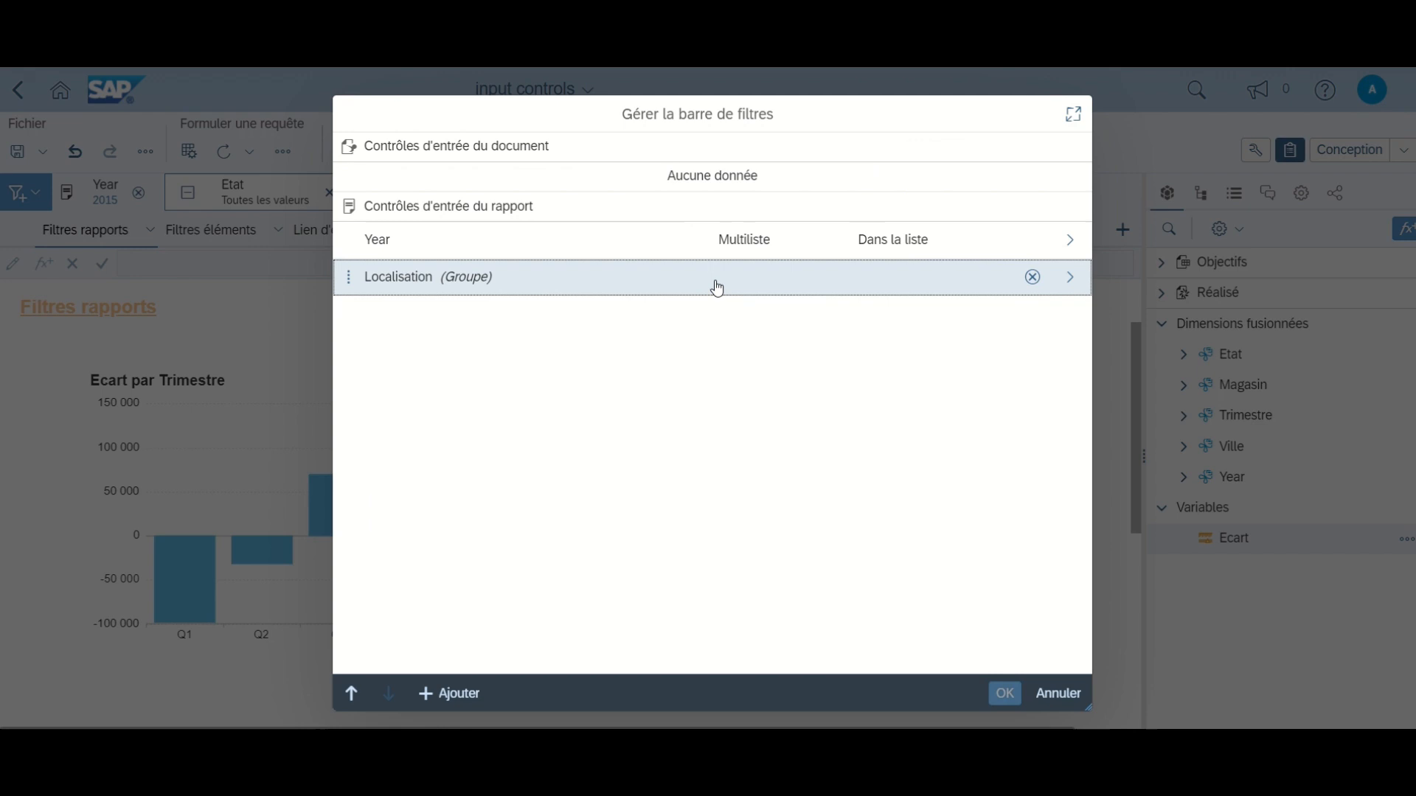
click(1068, 281)
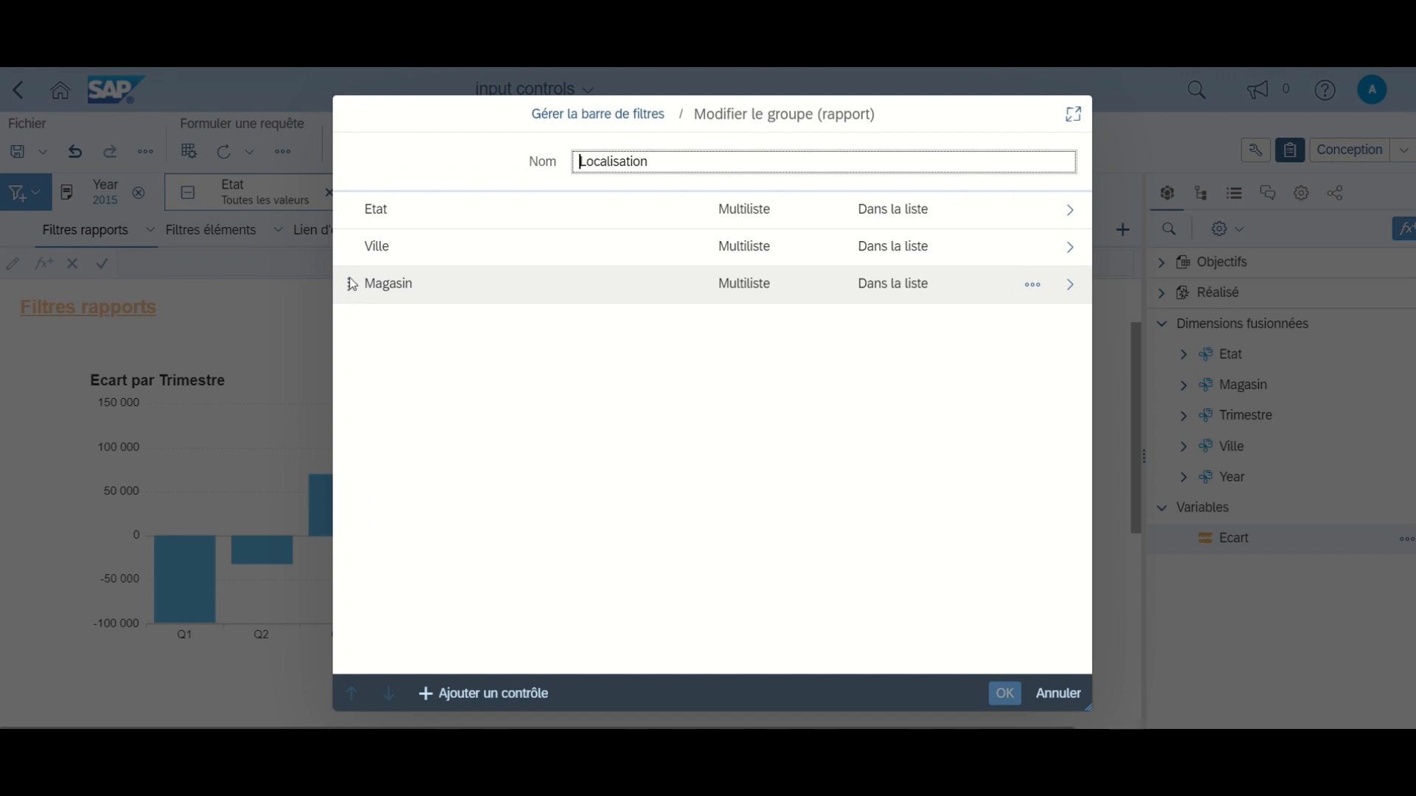
drag(347, 284, 353, 244)
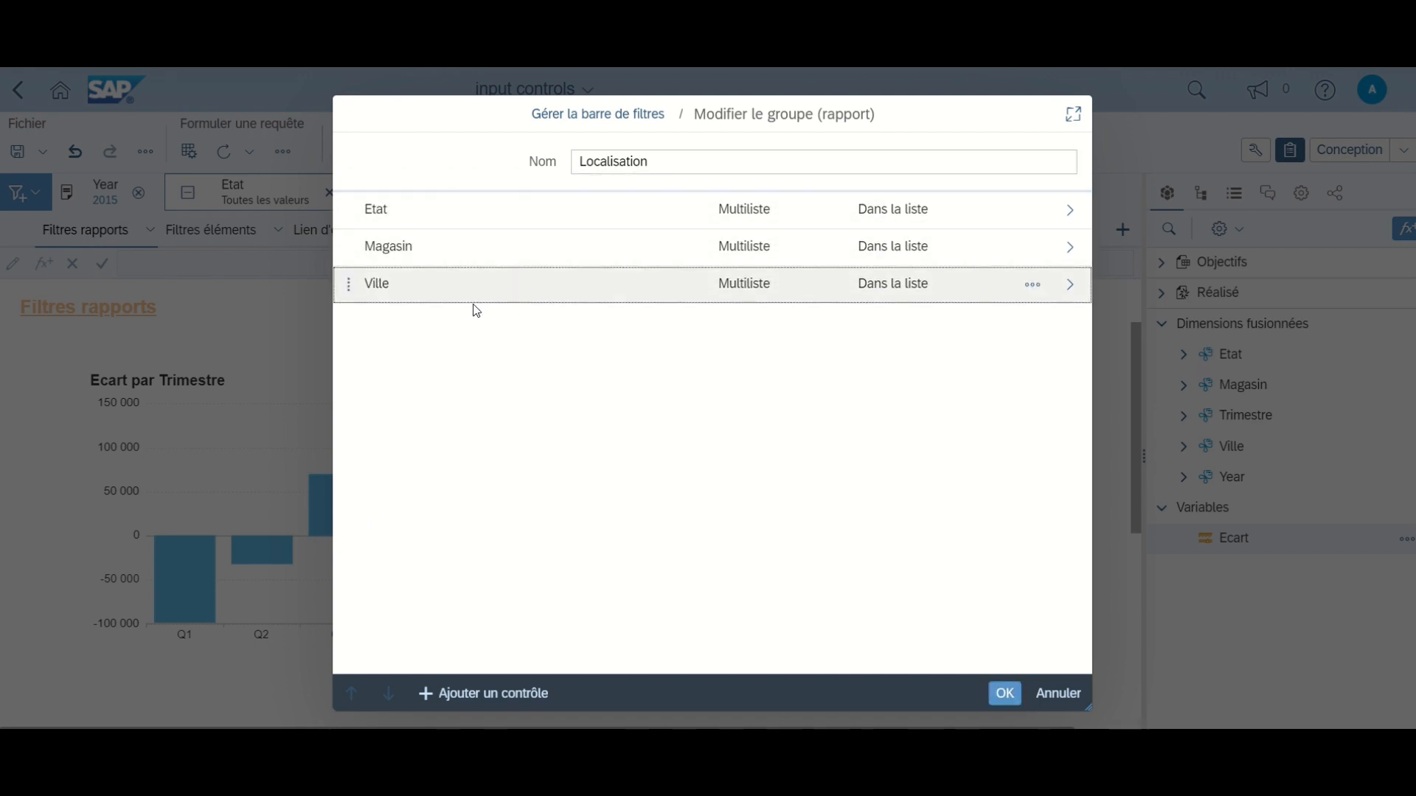
drag(347, 247, 354, 300)
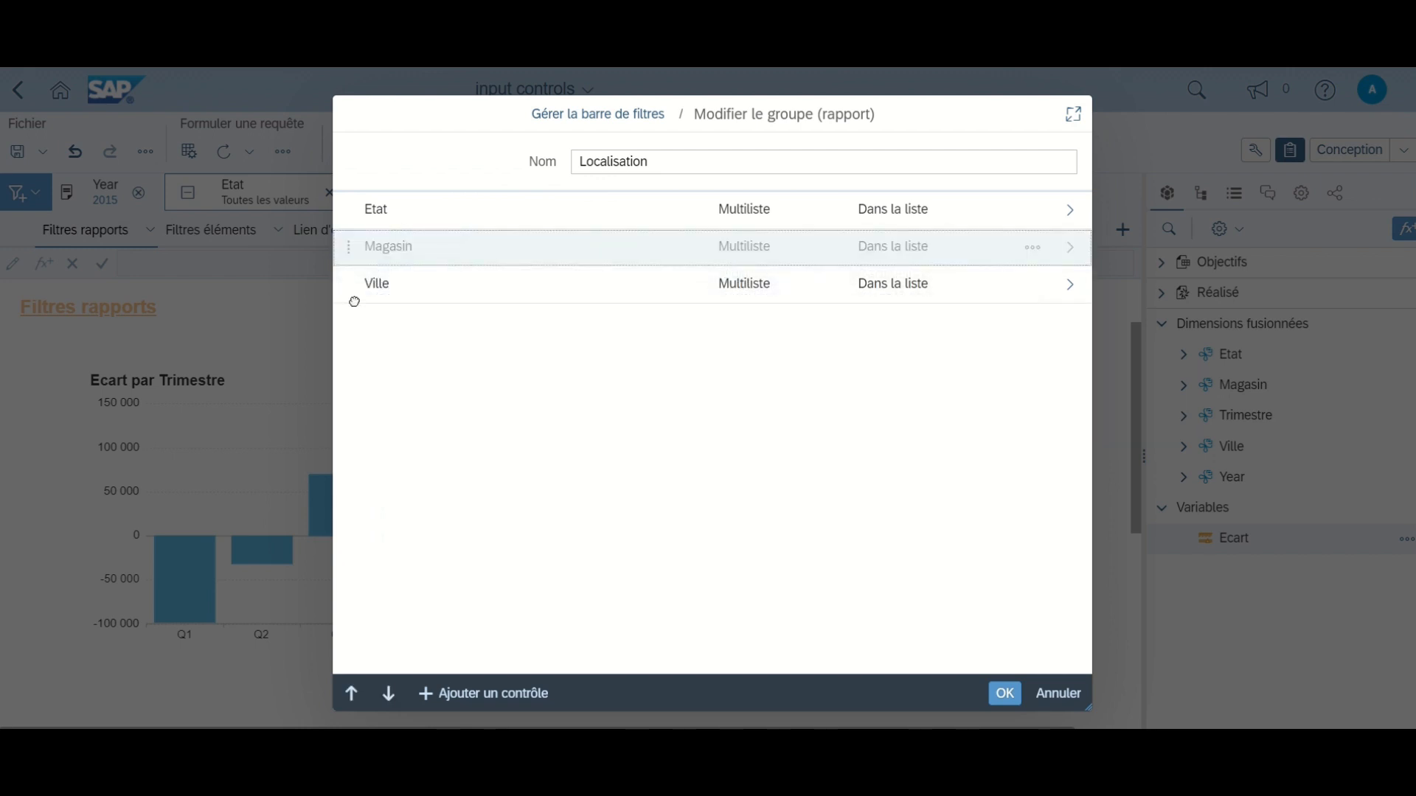
click(1007, 701)
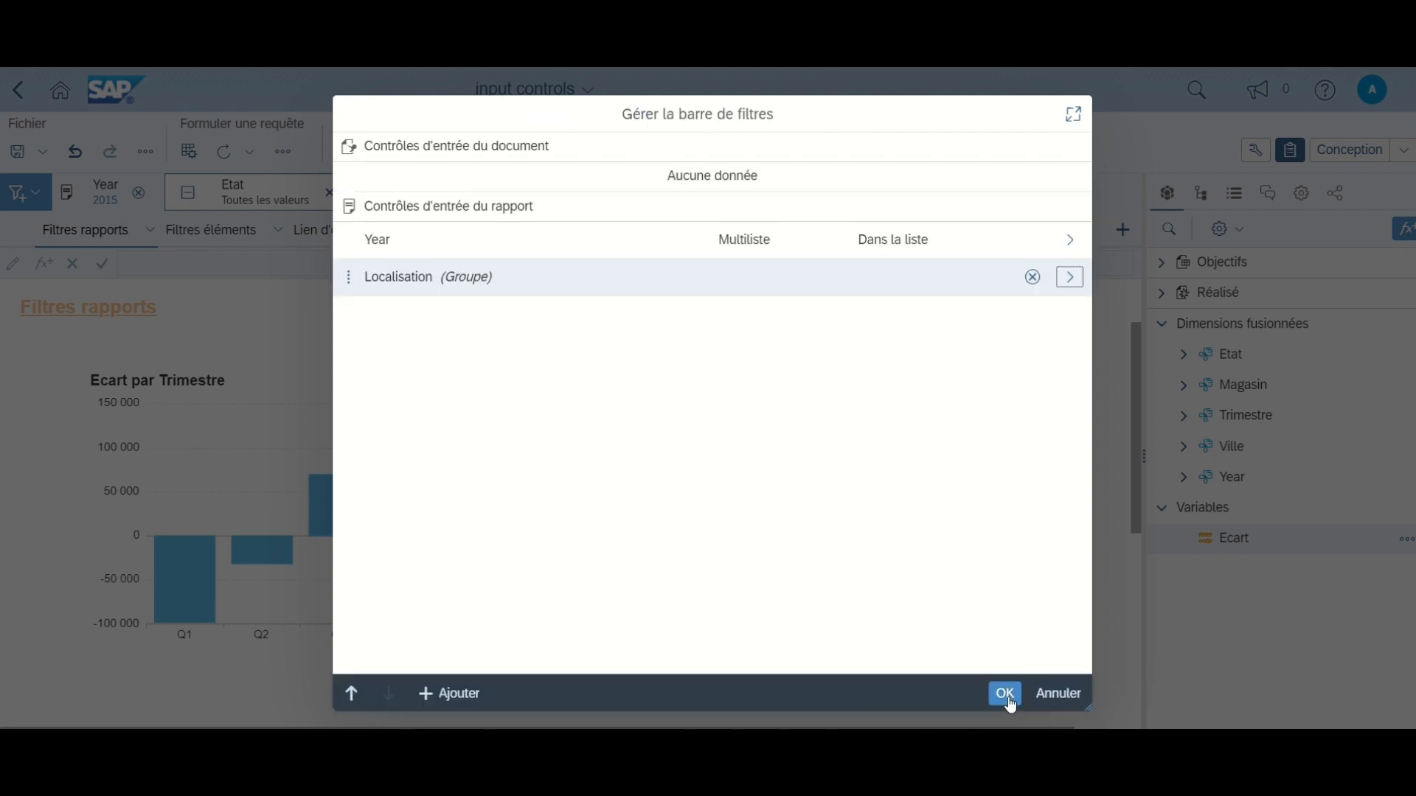
click(1007, 699)
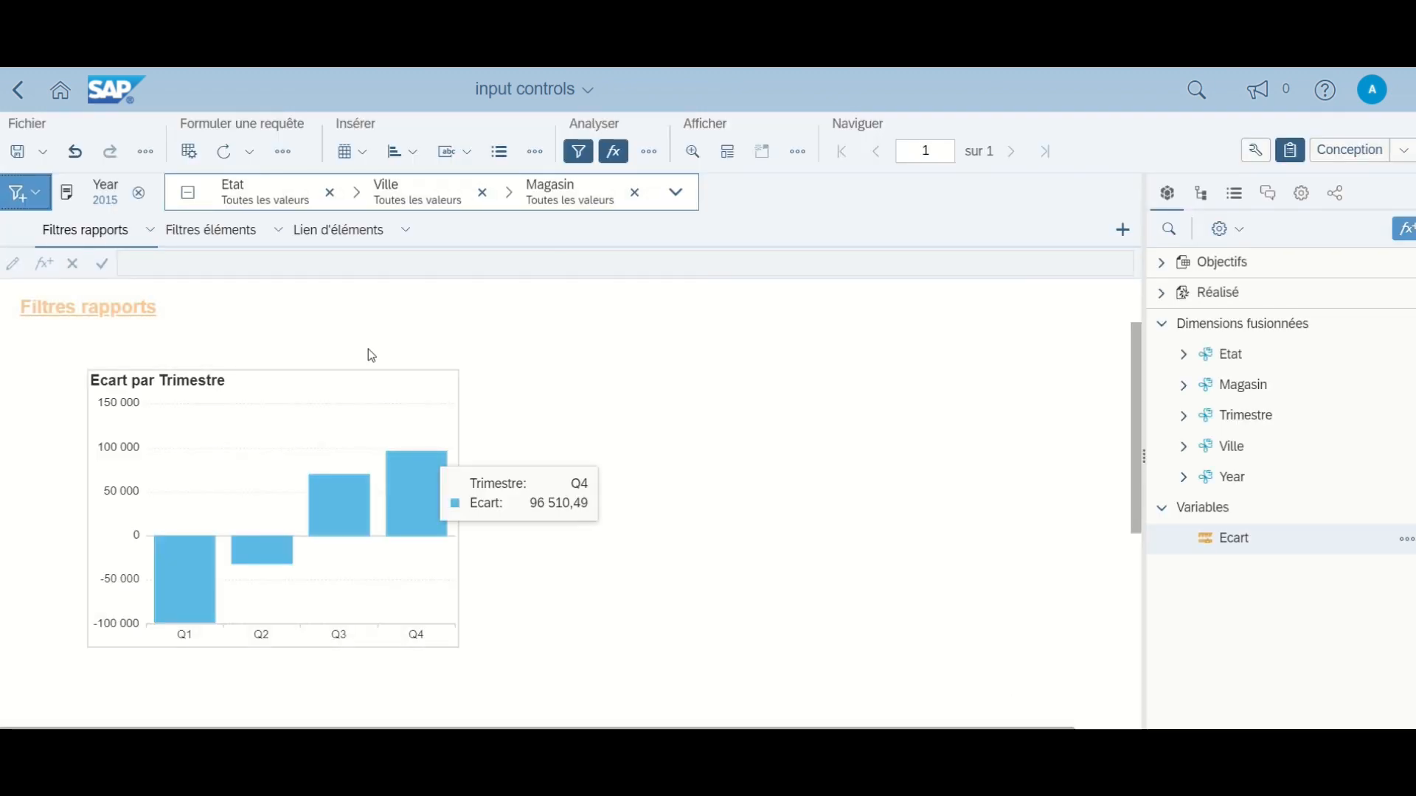
Step: Filter the report to California only with the Etat control of the Localisation group
click(246, 193)
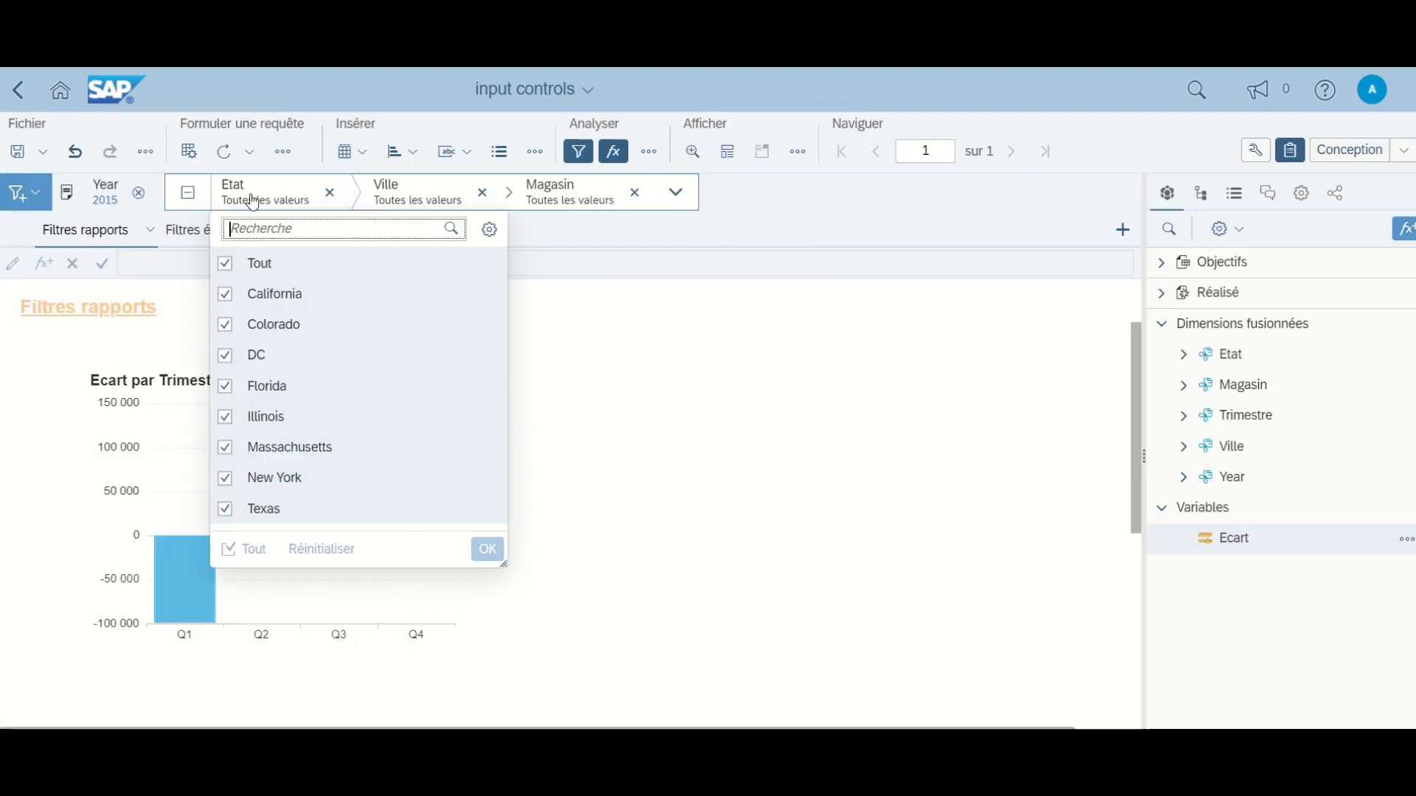
click(228, 272)
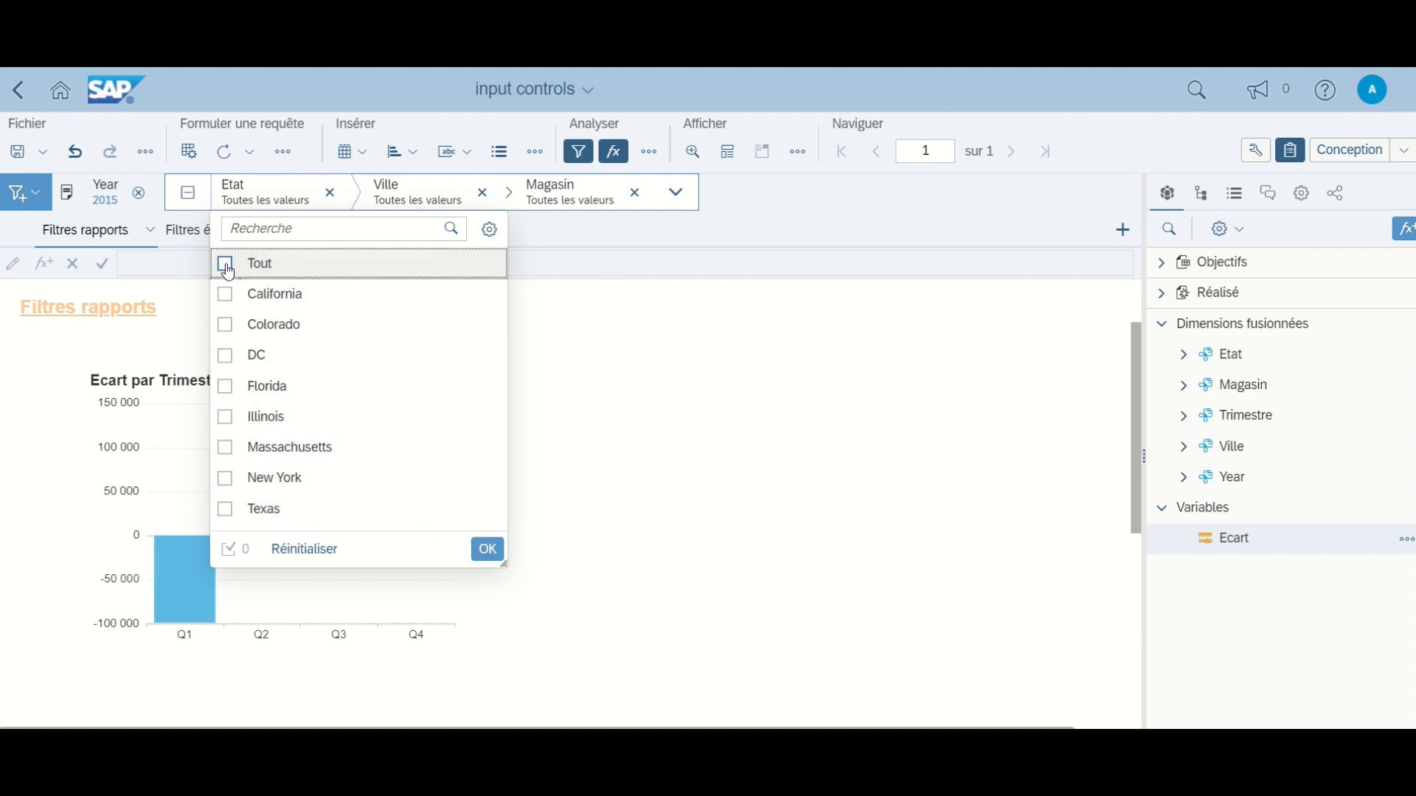
click(231, 303)
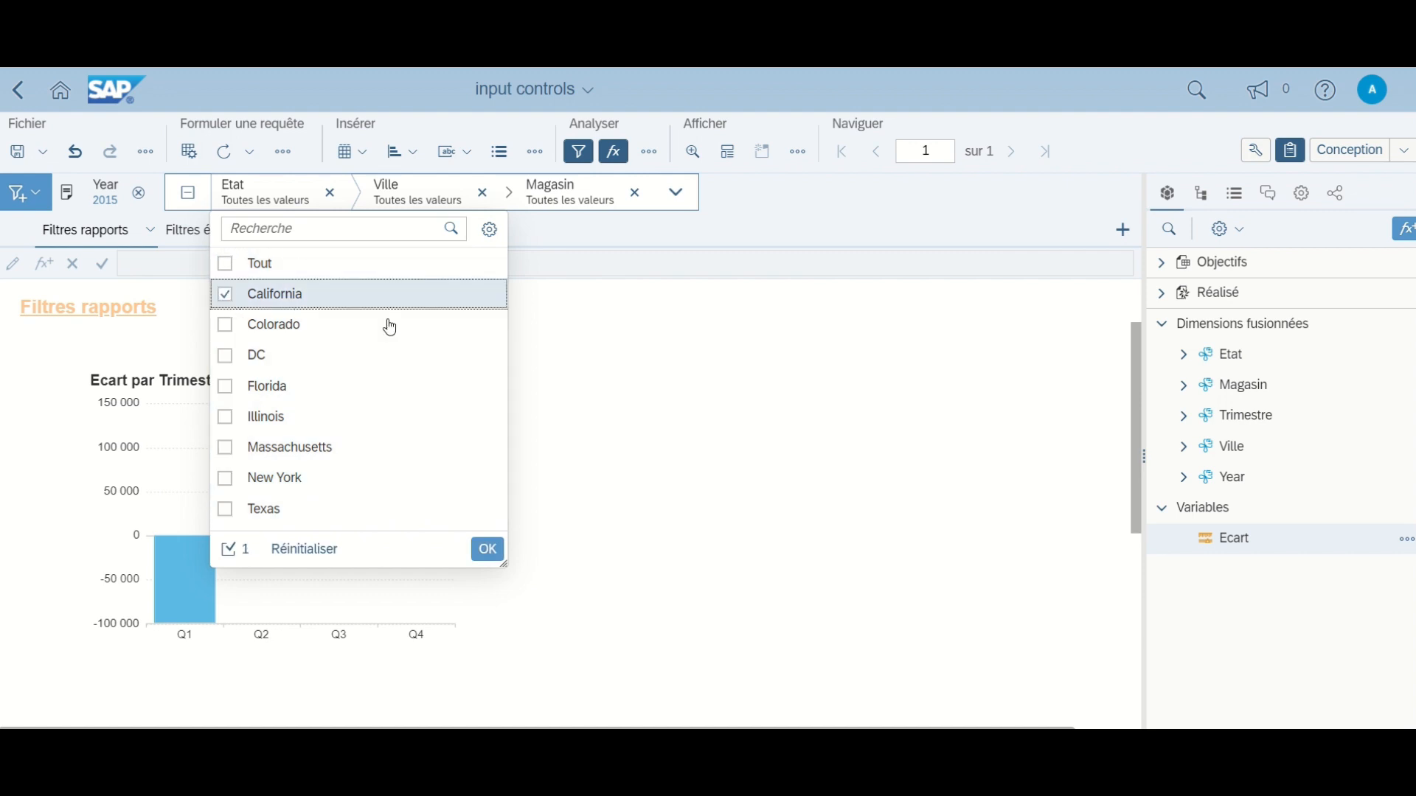
click(487, 550)
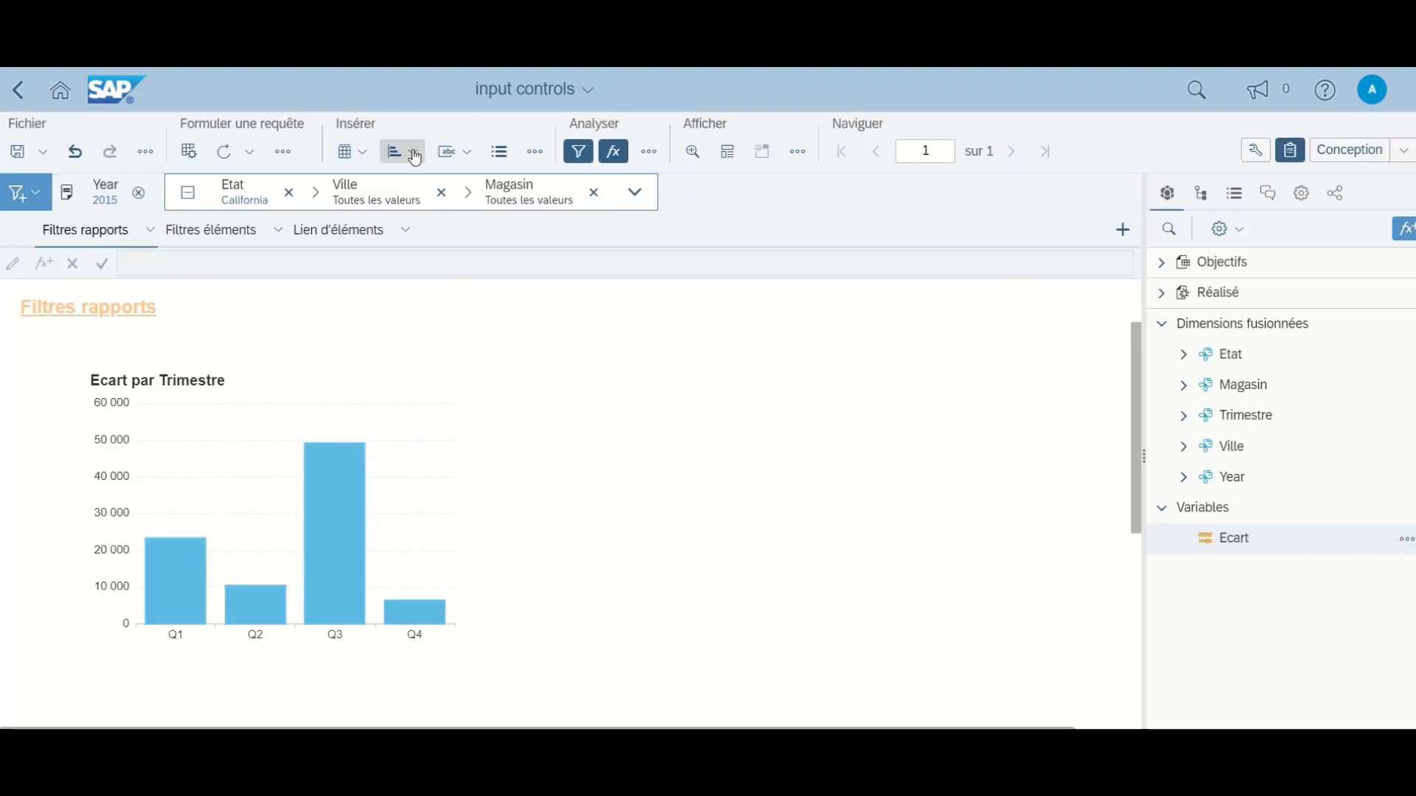
Step: Filter the report to Los Angeles only with the Ville control of the Localisation group
click(358, 193)
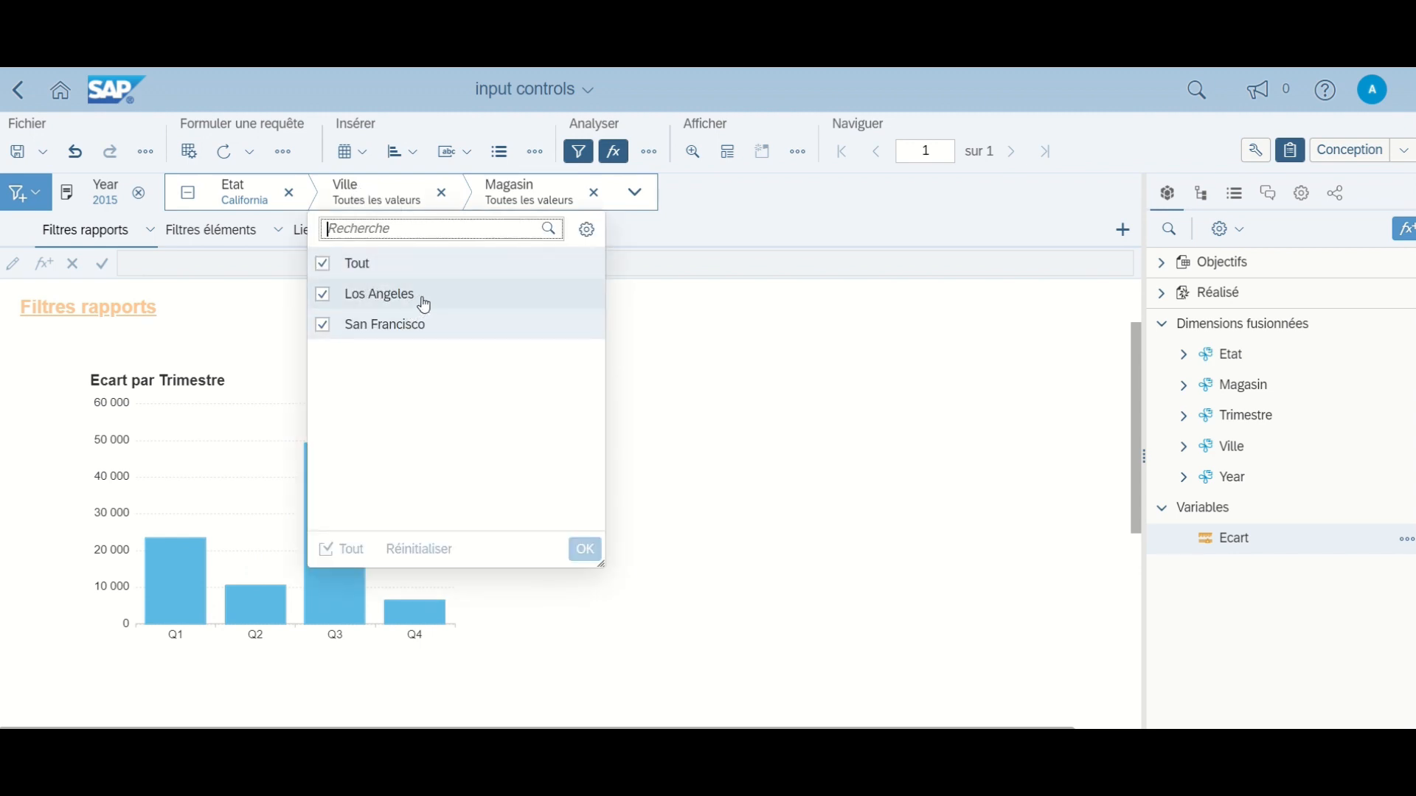
click(324, 327)
click(584, 550)
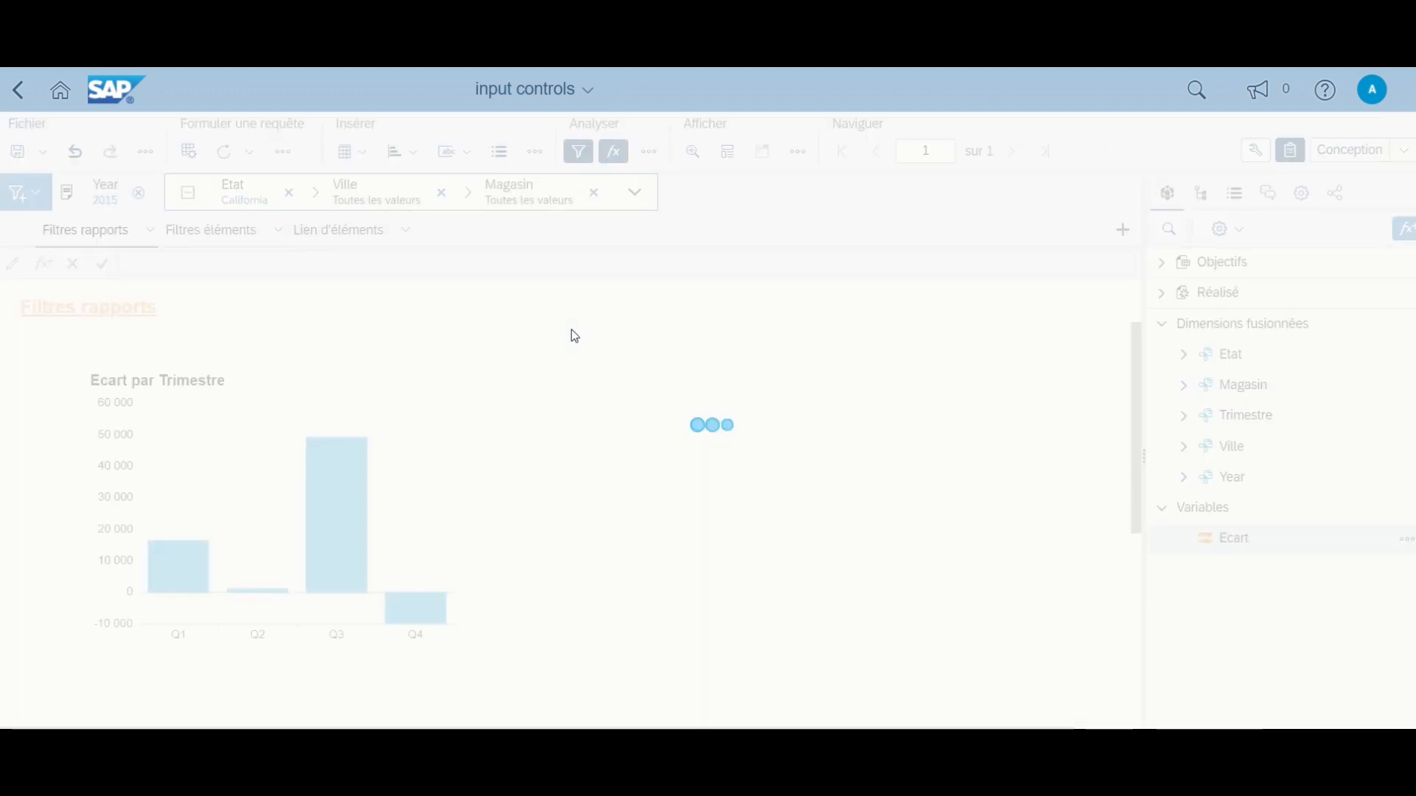
Step: Deselect all values in the Magasin control of the Localisation group and apply the selection
click(481, 196)
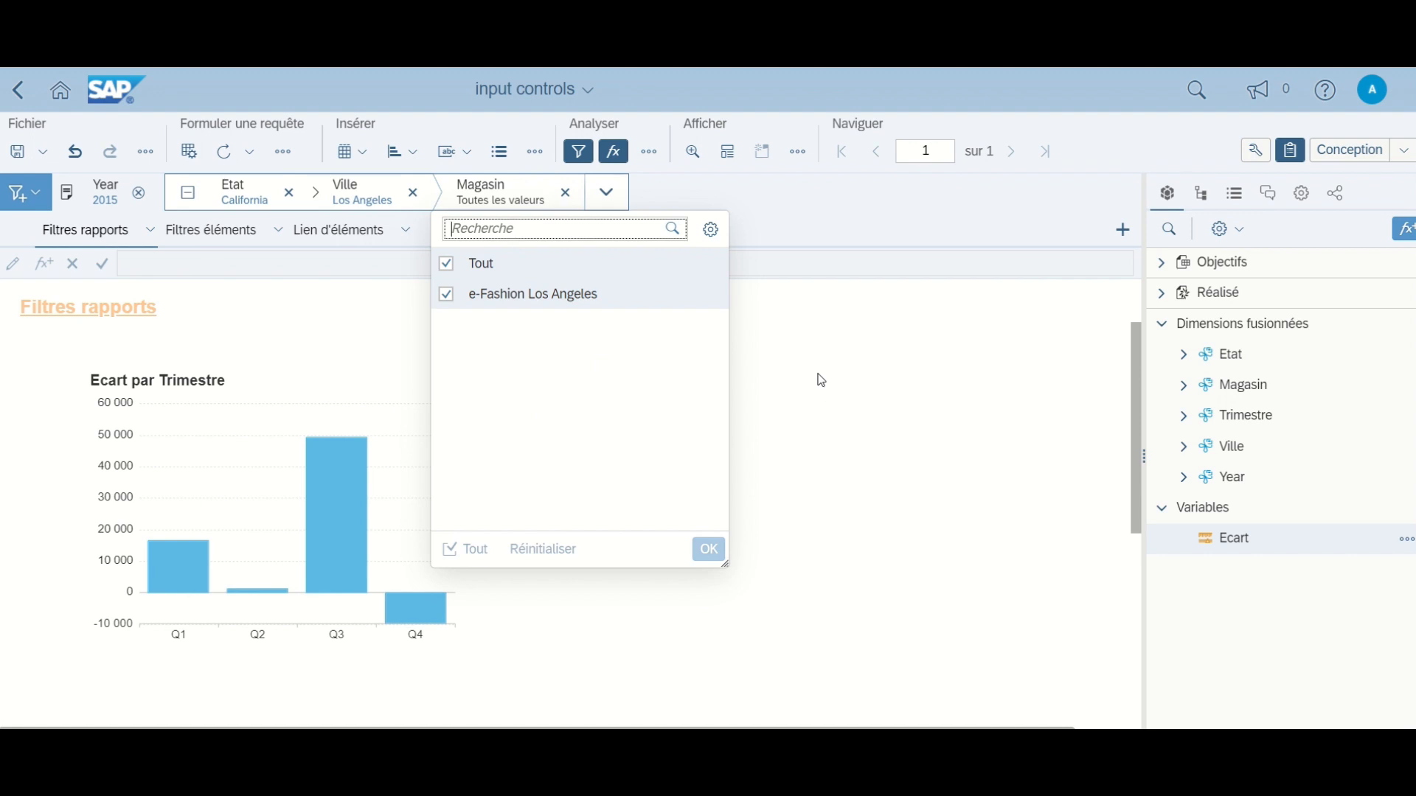
click(446, 265)
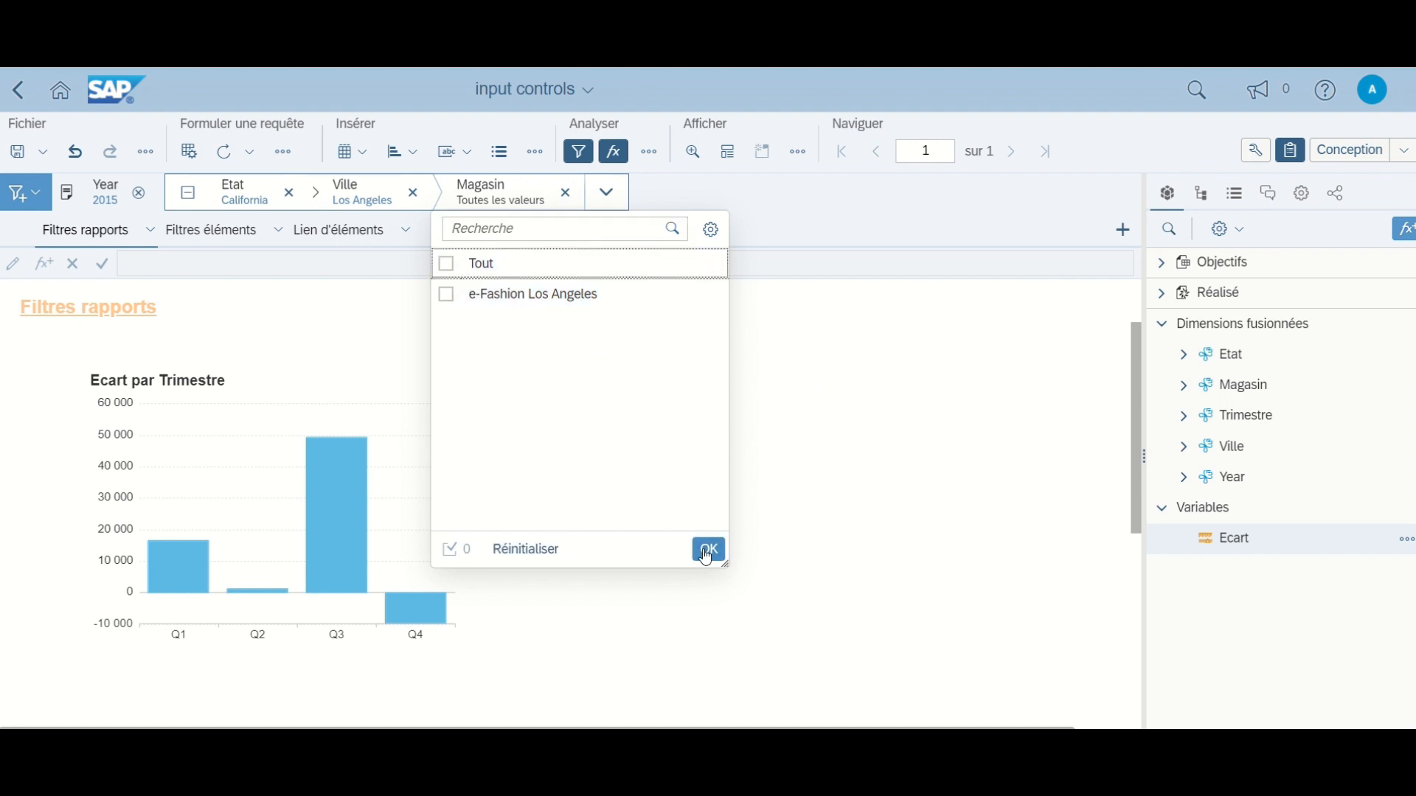
click(708, 549)
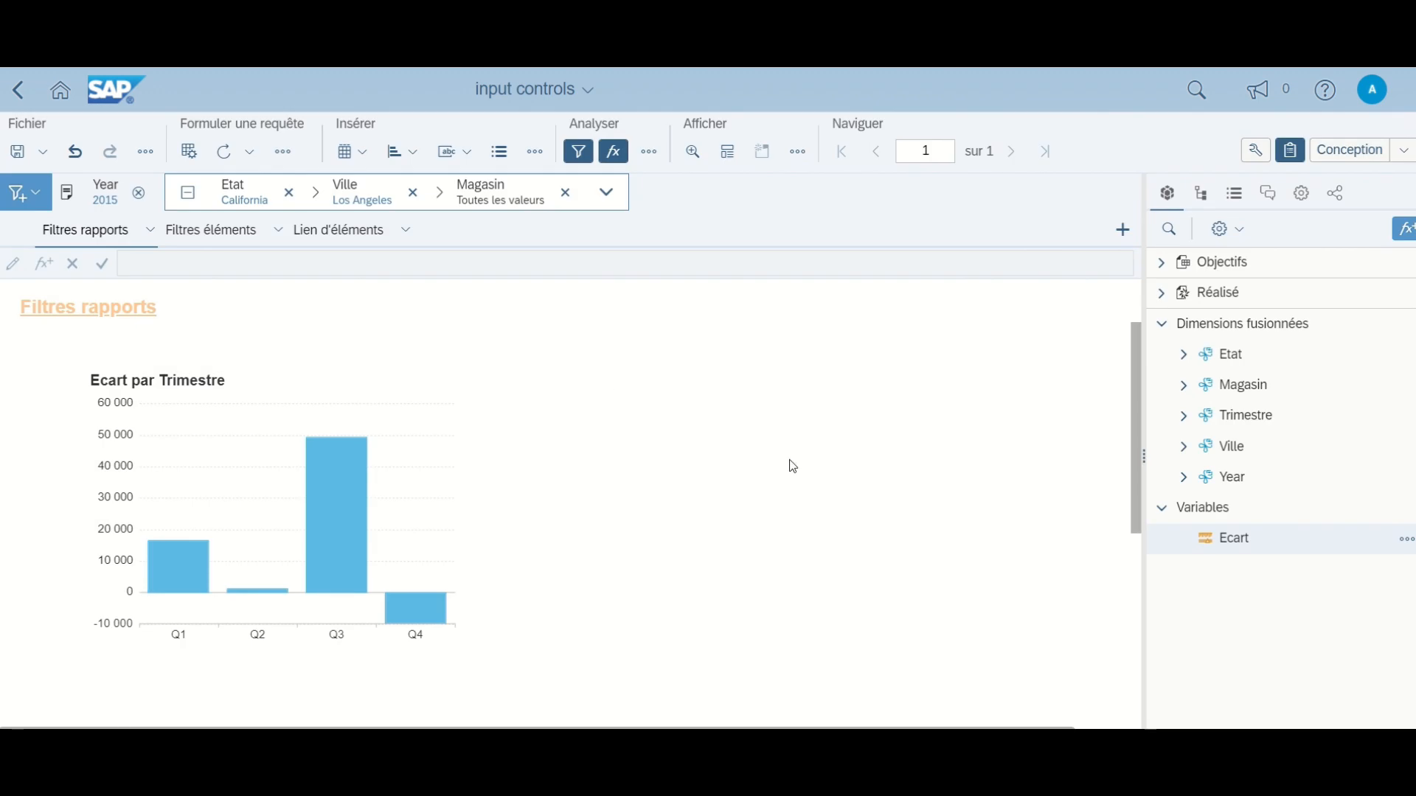
Step: Look over the filtered charts of the Filtres rapports report and collapse the Localisation group in the filter bar
scroll(792, 466, down, 5)
scroll(792, 466, up, 6)
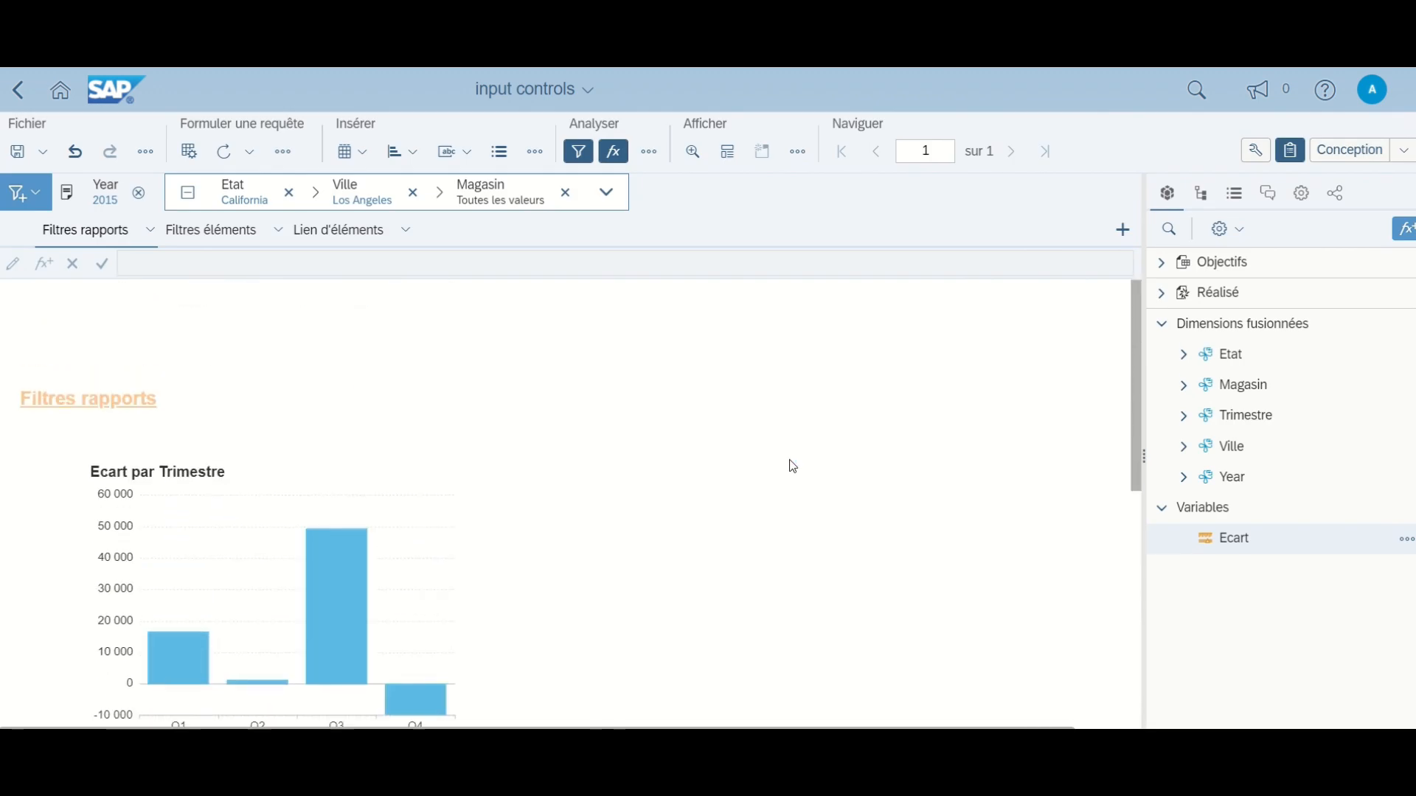
scroll(792, 466, down, 5)
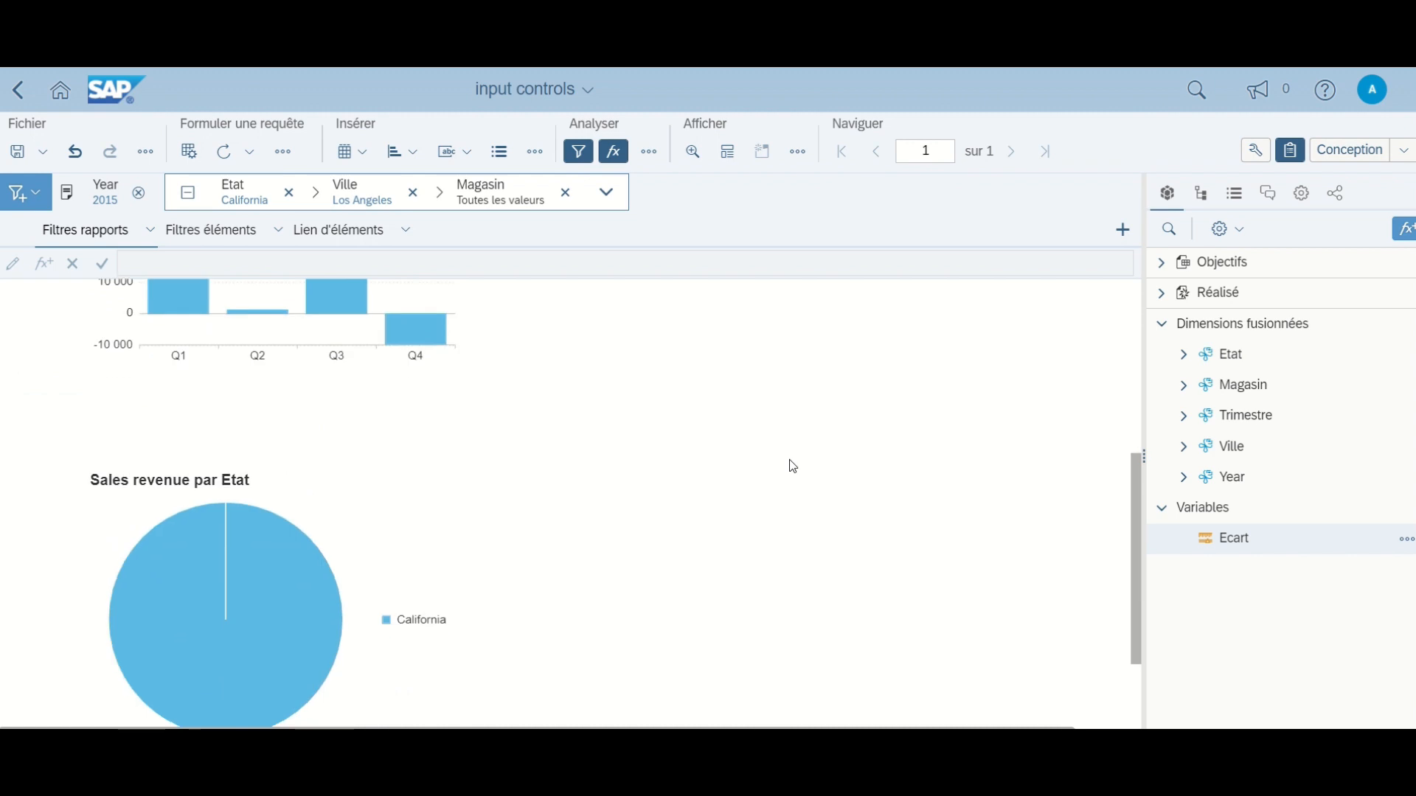
scroll(792, 466, down, 1)
scroll(792, 466, up, 5)
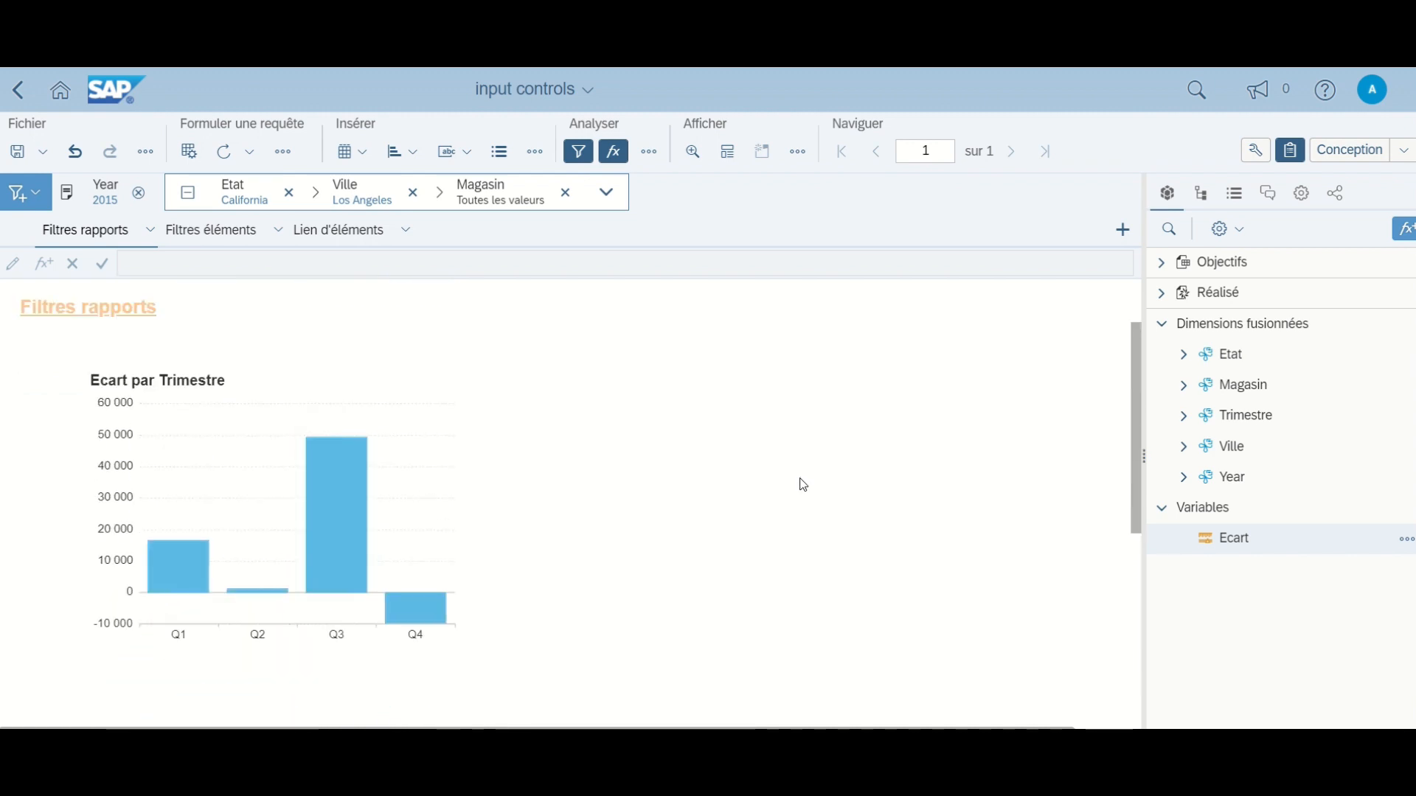
click(188, 193)
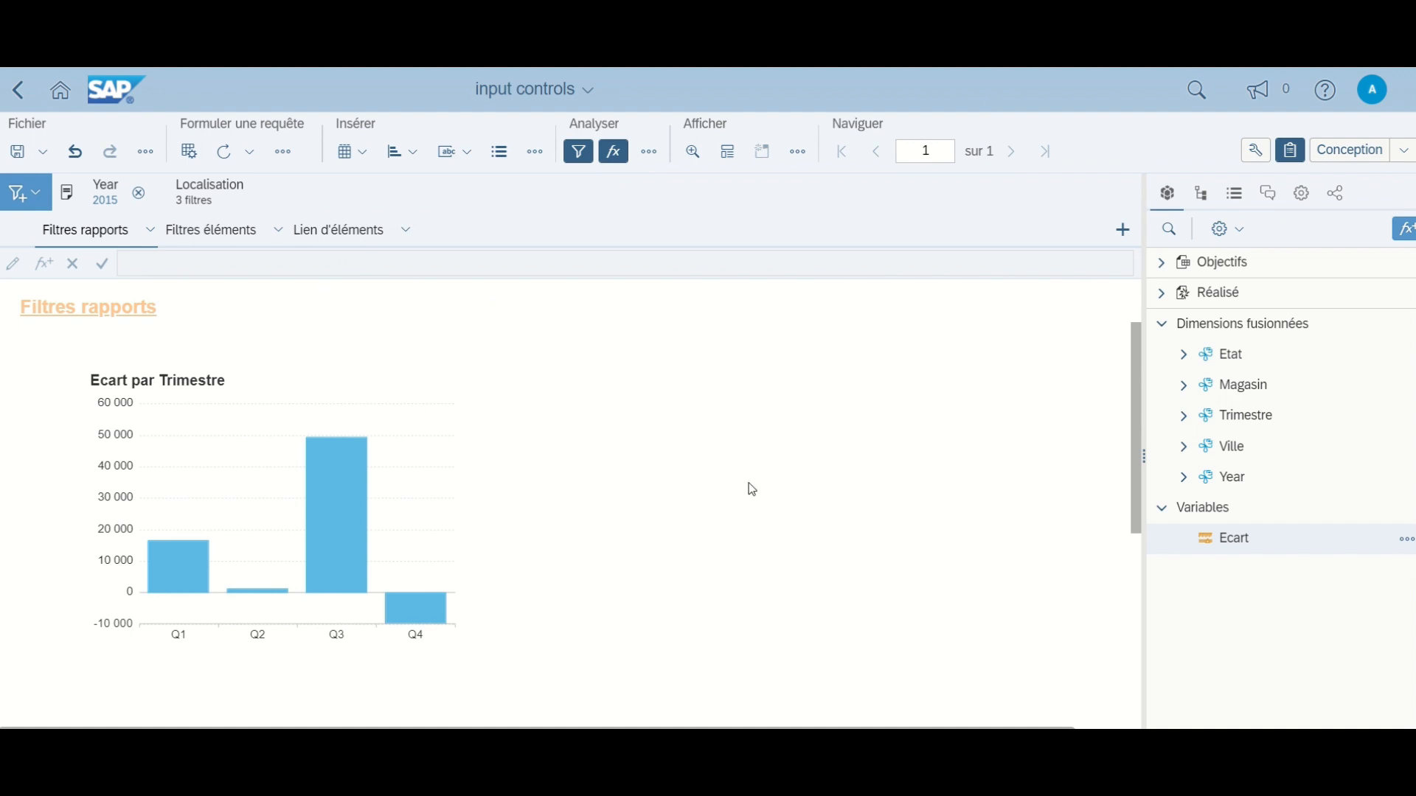
scroll(750, 487, up, 3)
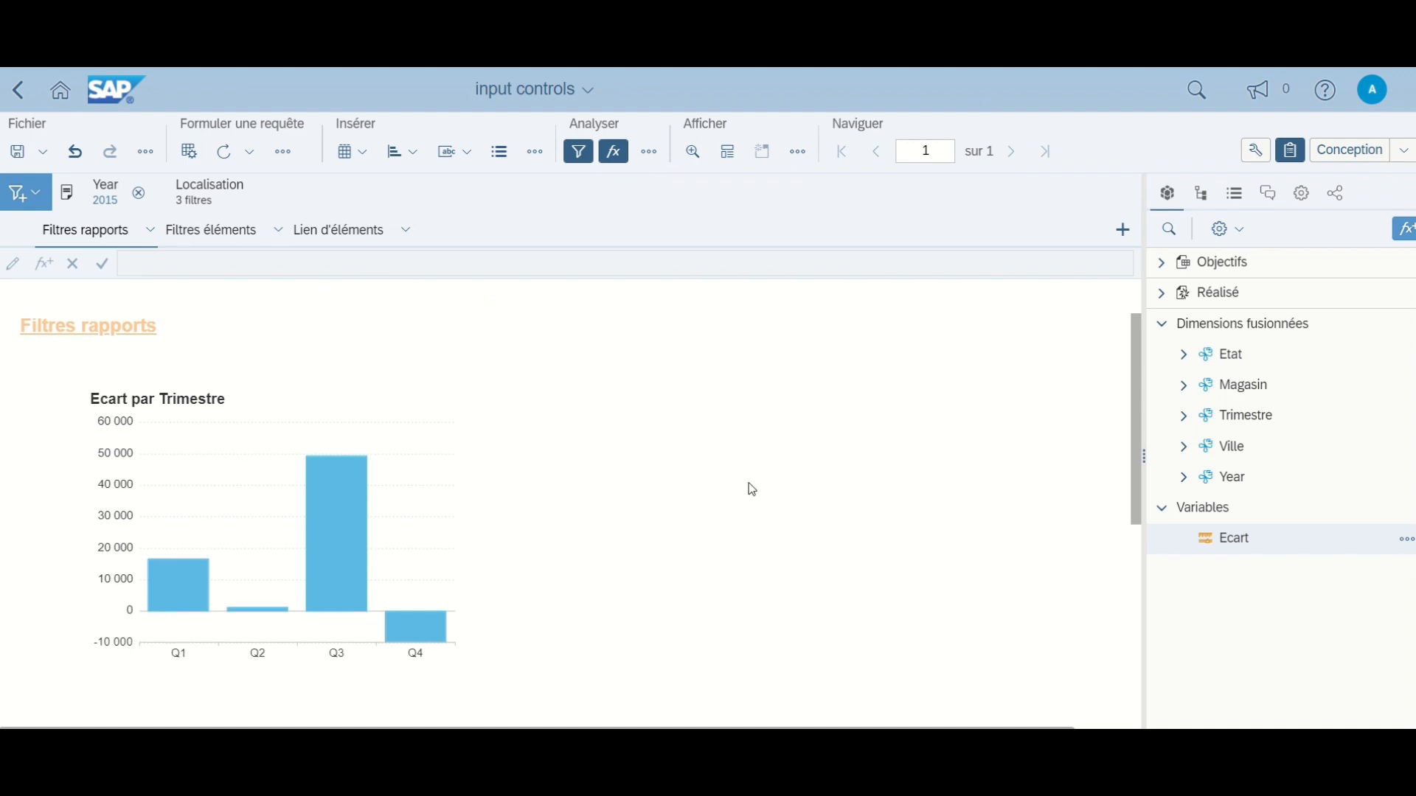
Step: In the Filtres éléments report, create an input control on the merged dimension Magasin that targets only the Ecart par Trimestre chart
click(226, 234)
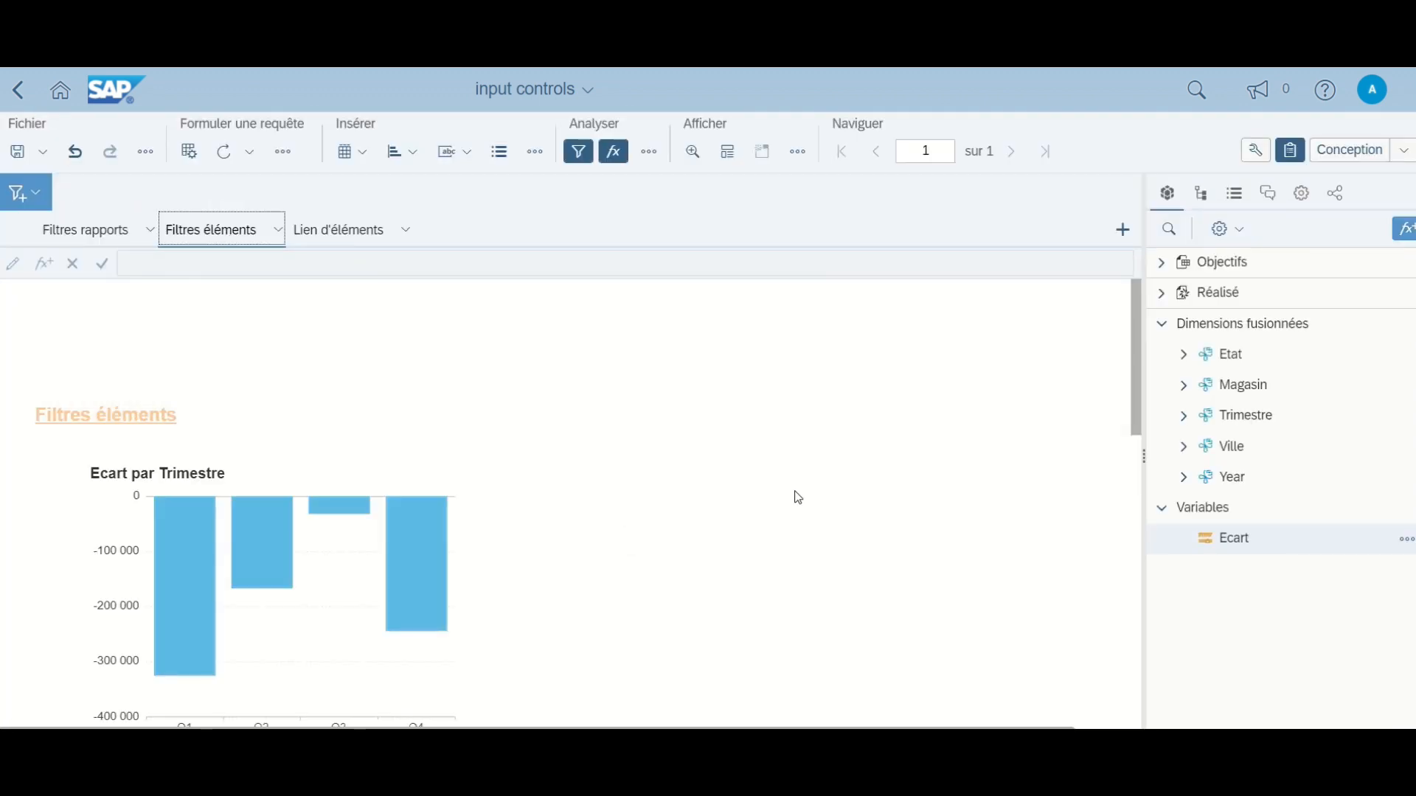
scroll(962, 369, down, 3)
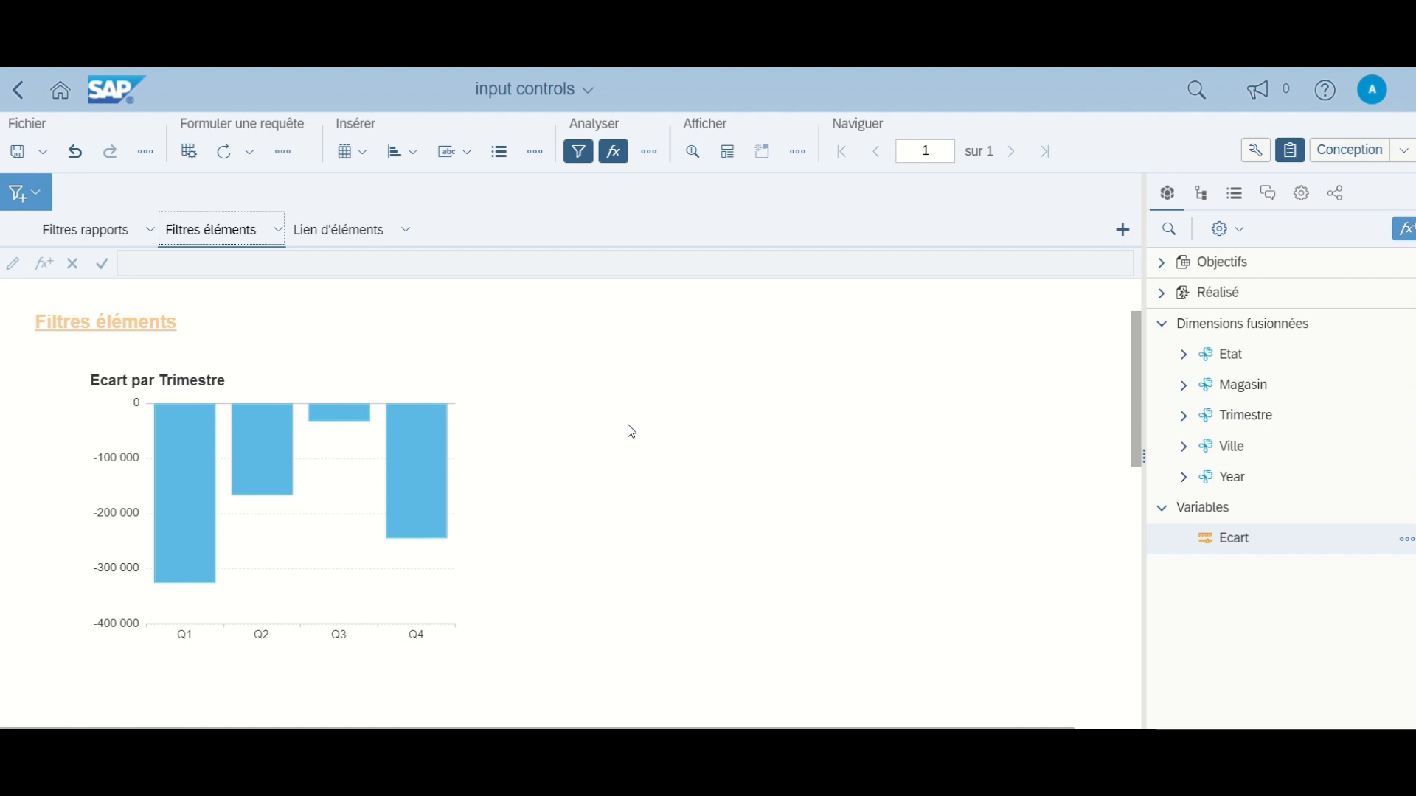
click(415, 396)
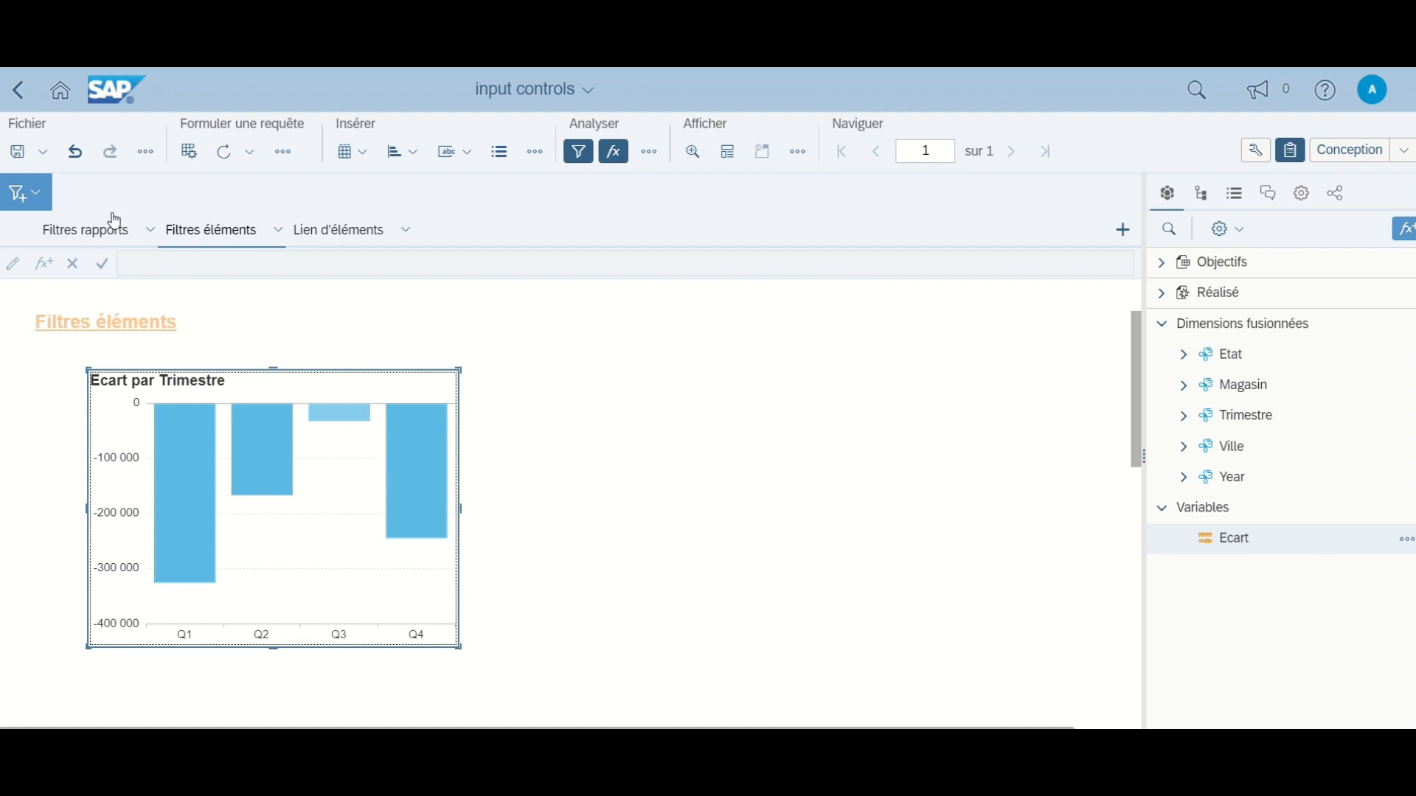
click(35, 196)
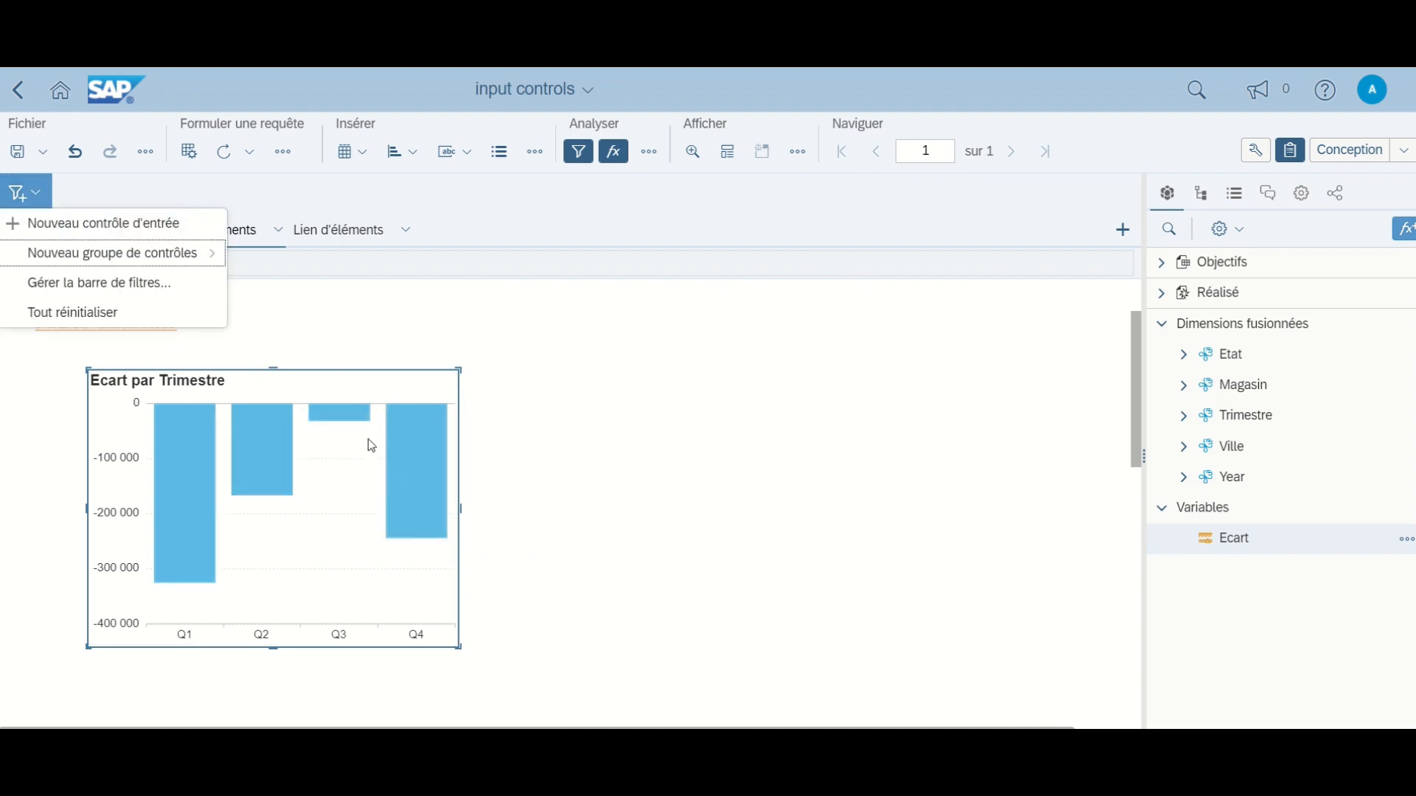
click(143, 231)
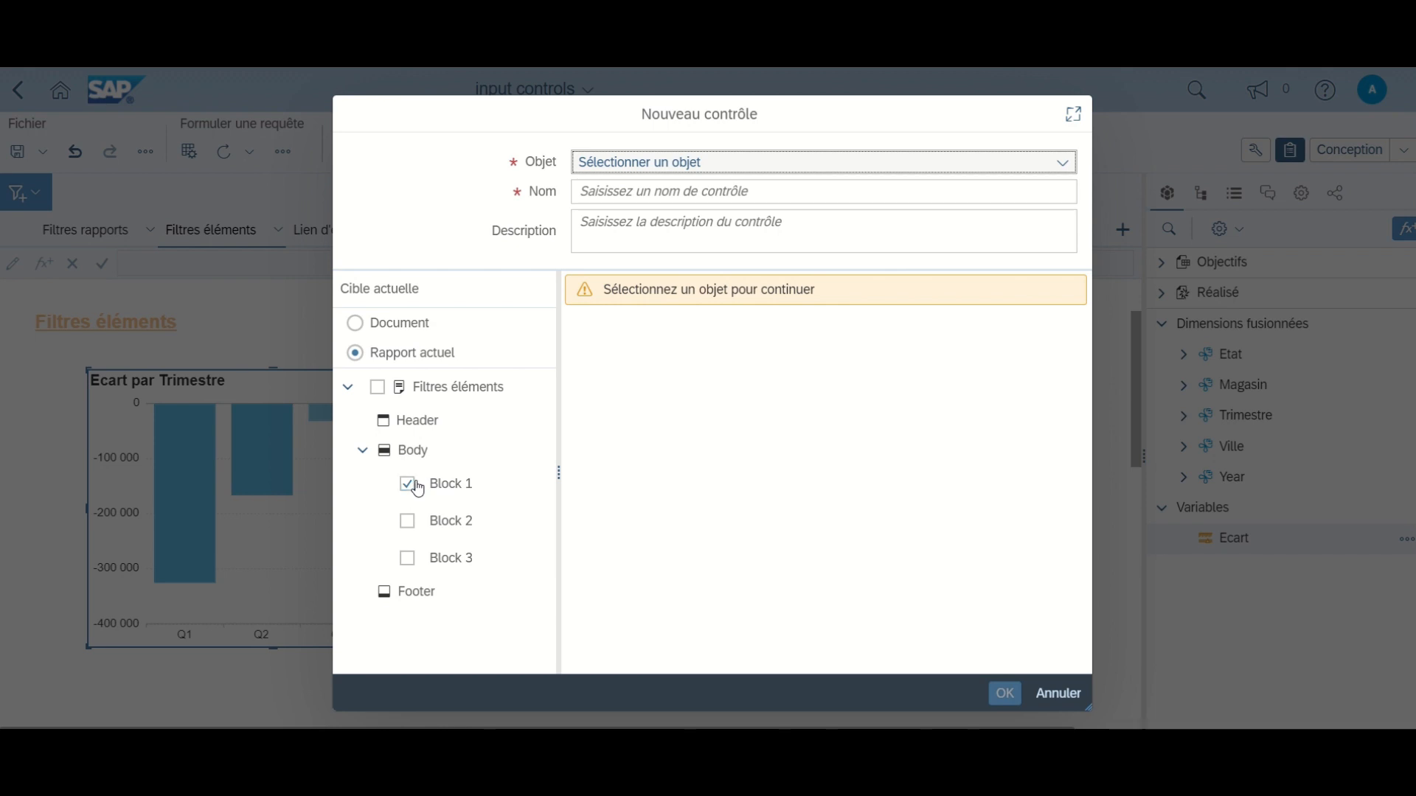
click(999, 169)
scroll(887, 323, down, 5)
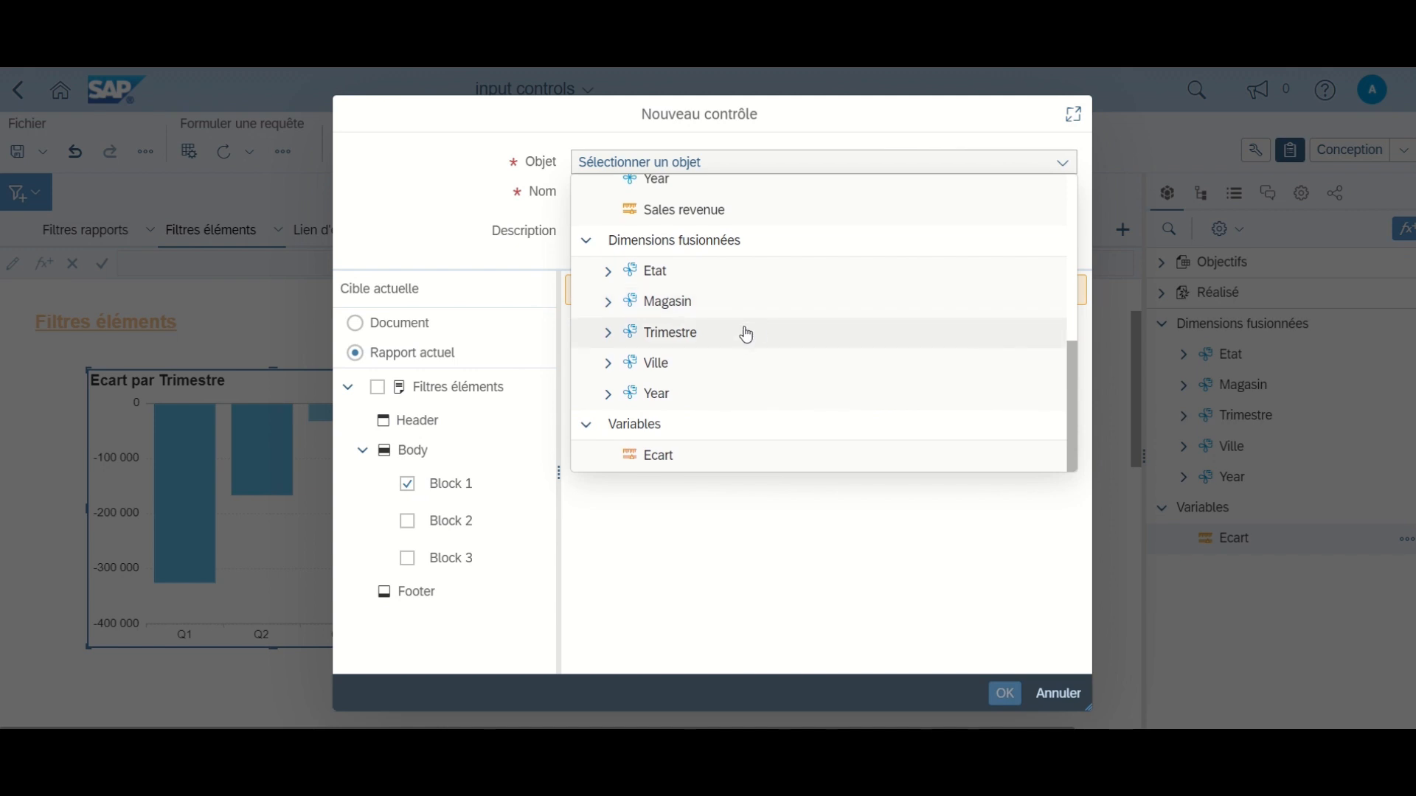
click(737, 303)
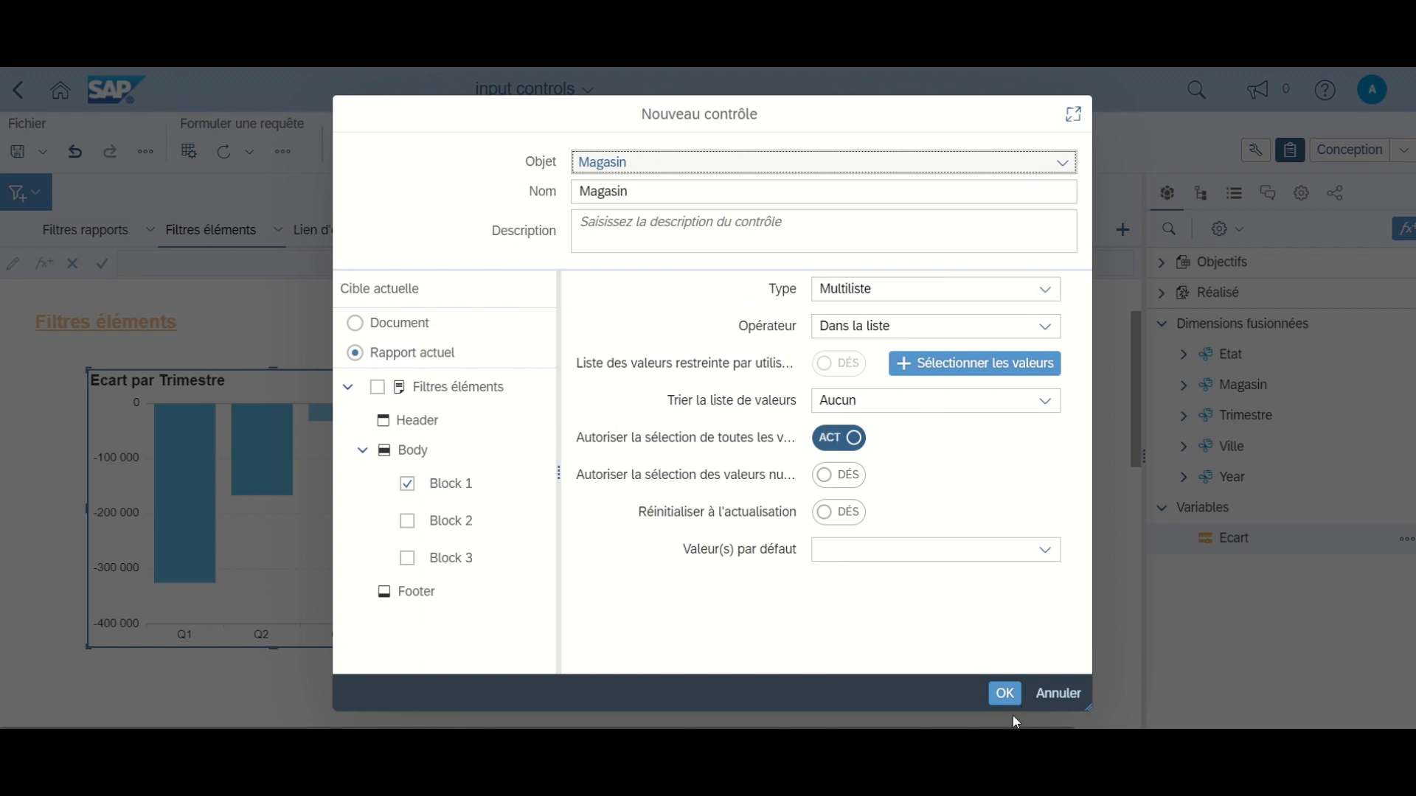
click(1002, 693)
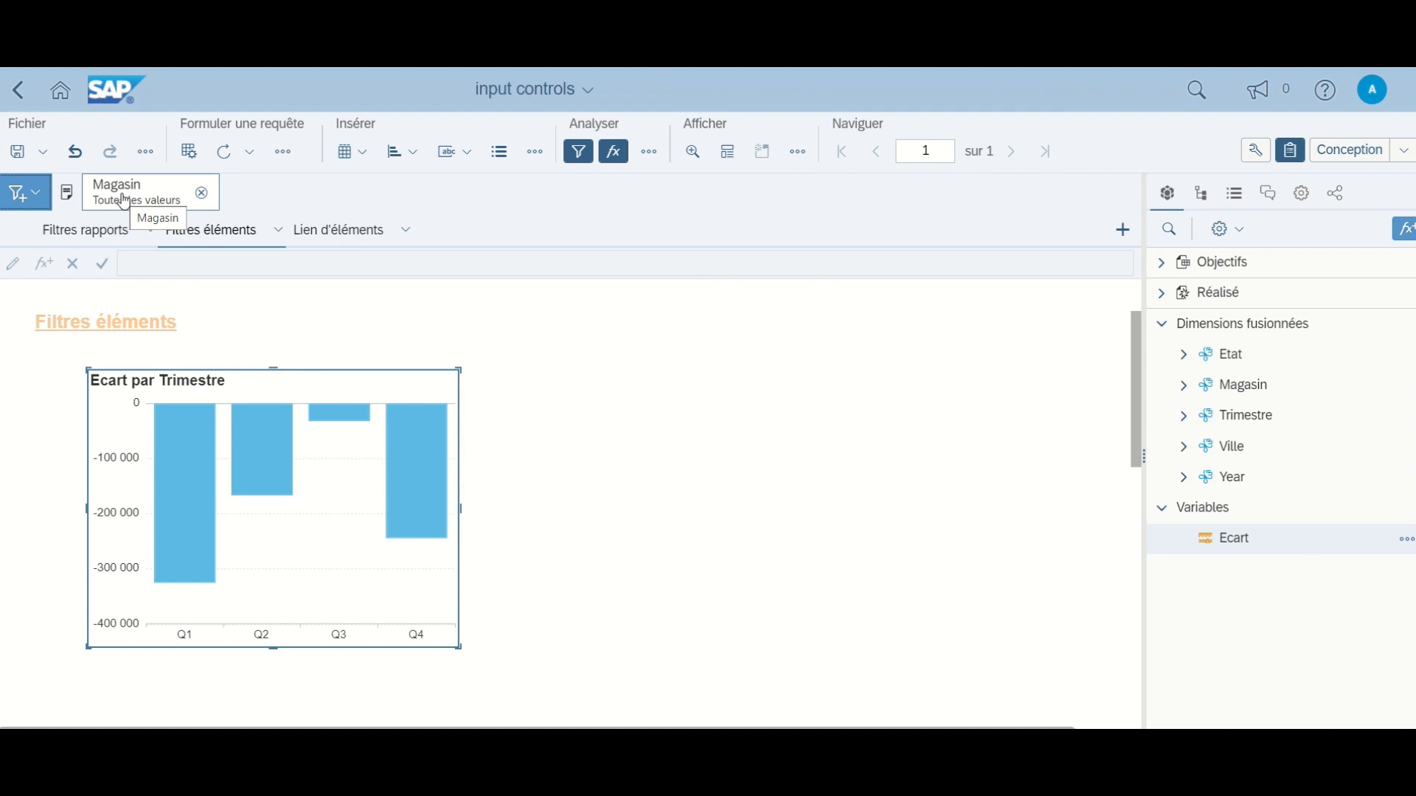
Step: Filter the Ecart par Trimestre chart to e-Fashion Austin only with the Magasin control and look over the report's other charts
click(124, 201)
click(186, 264)
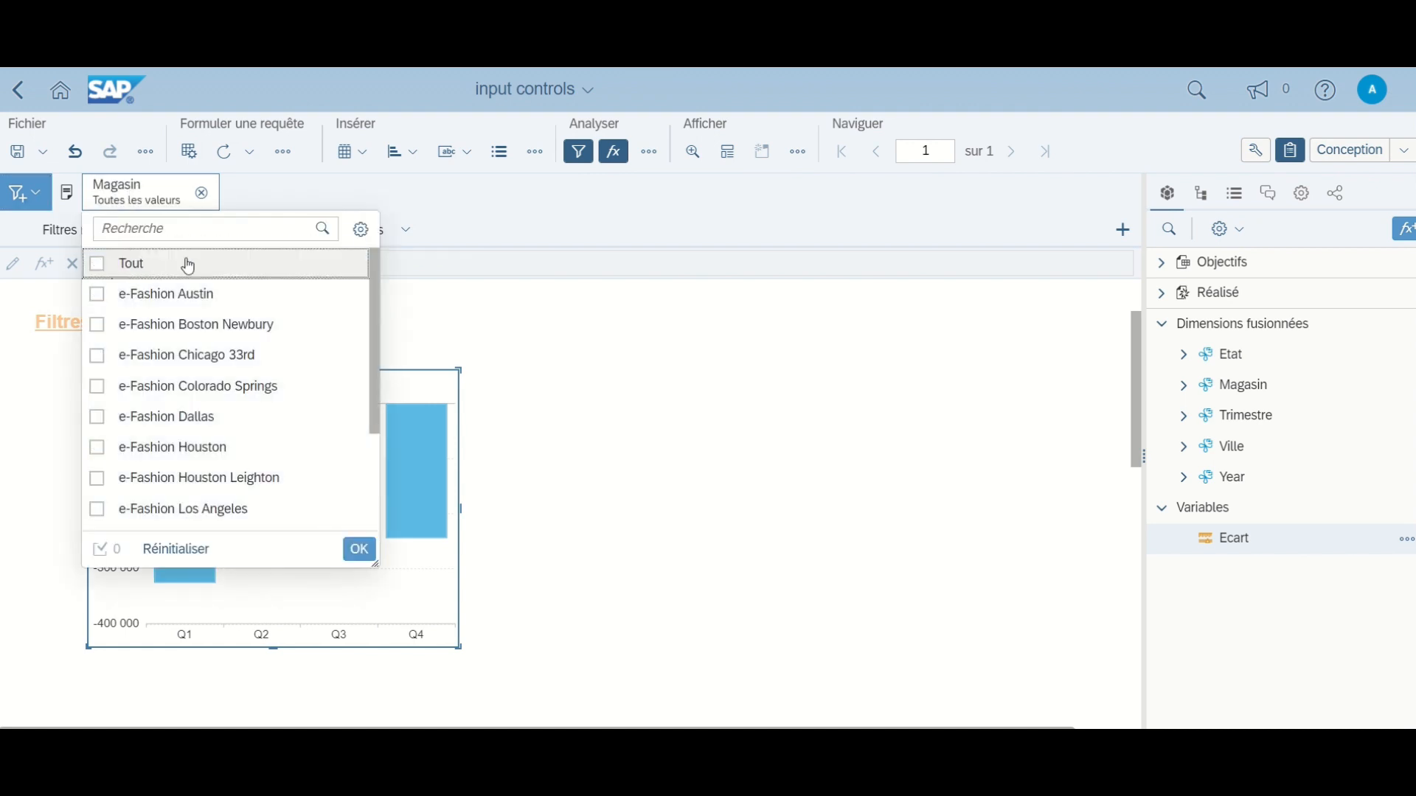
click(181, 295)
click(359, 549)
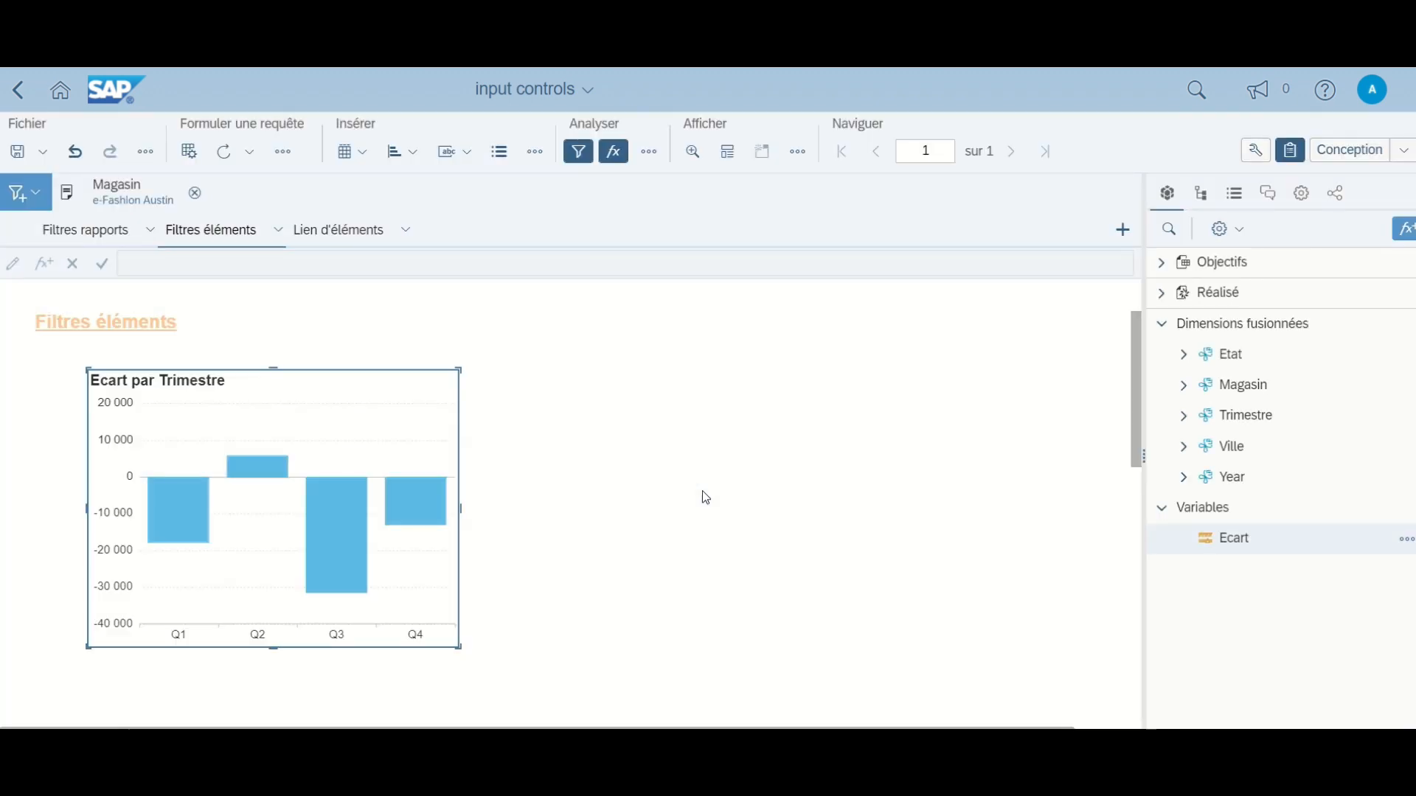
scroll(704, 494, down, 2)
scroll(705, 498, down, 9)
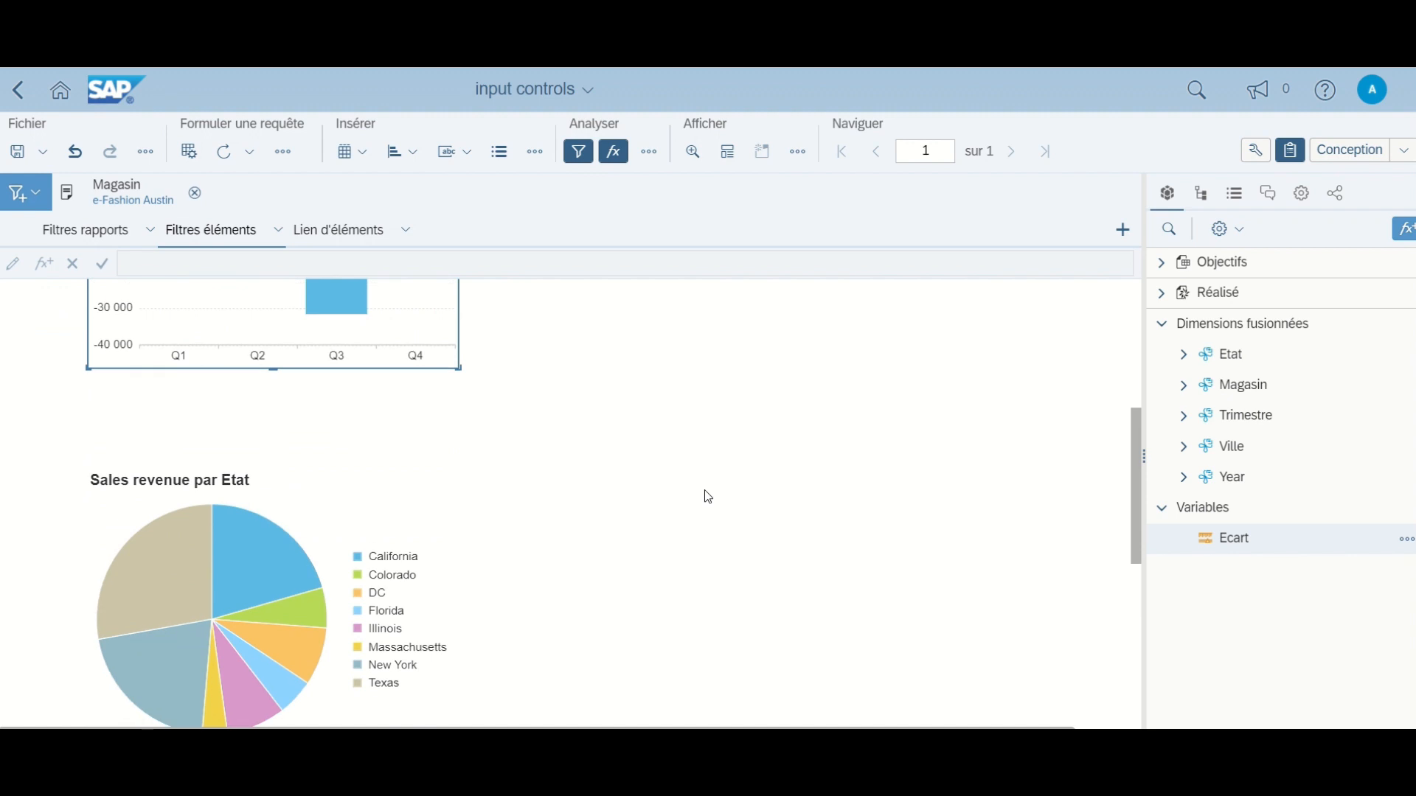
scroll(705, 495, down, 3)
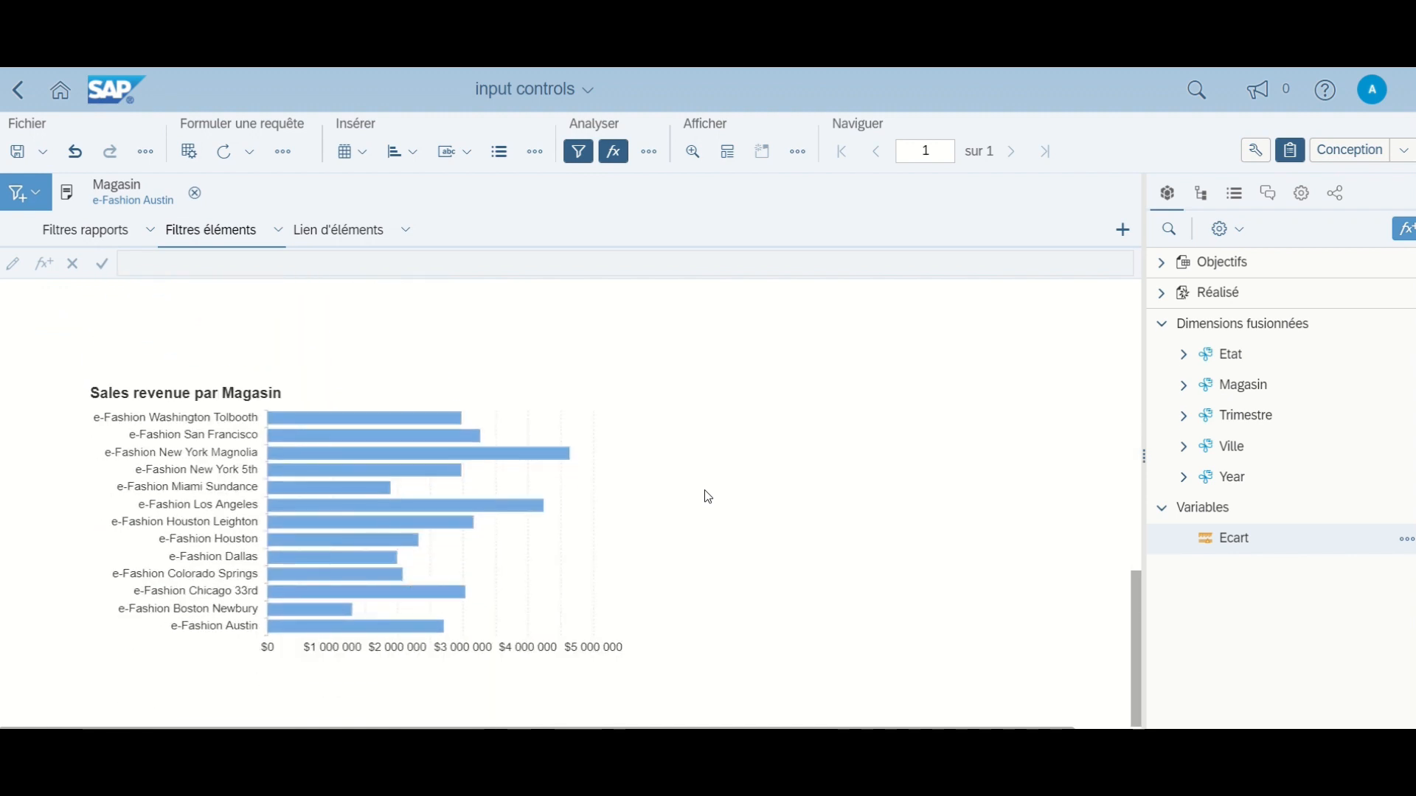
scroll(705, 495, up, 9)
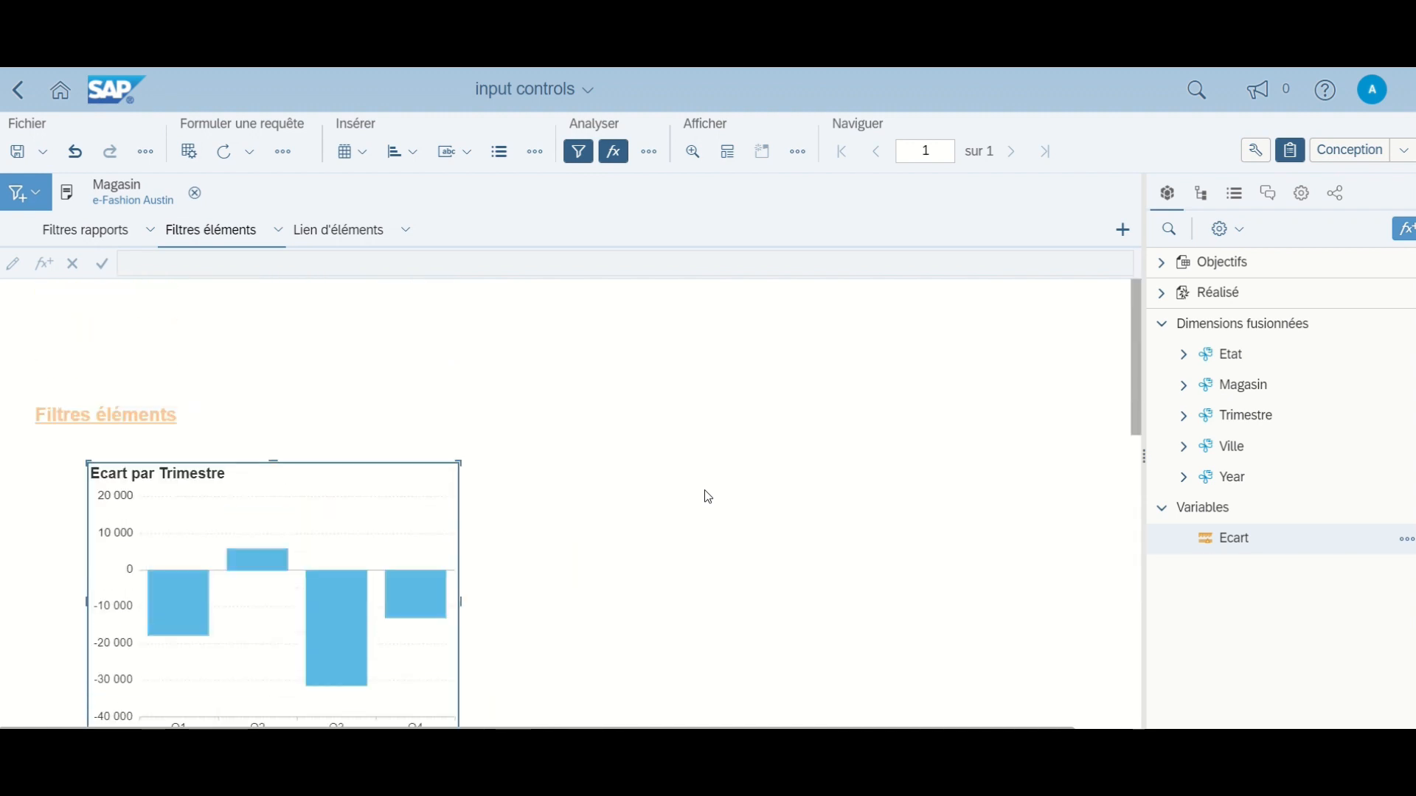
Step: Create an input control on Trimestre that targets only the Sales revenue par Etat pie chart
scroll(705, 495, down, 5)
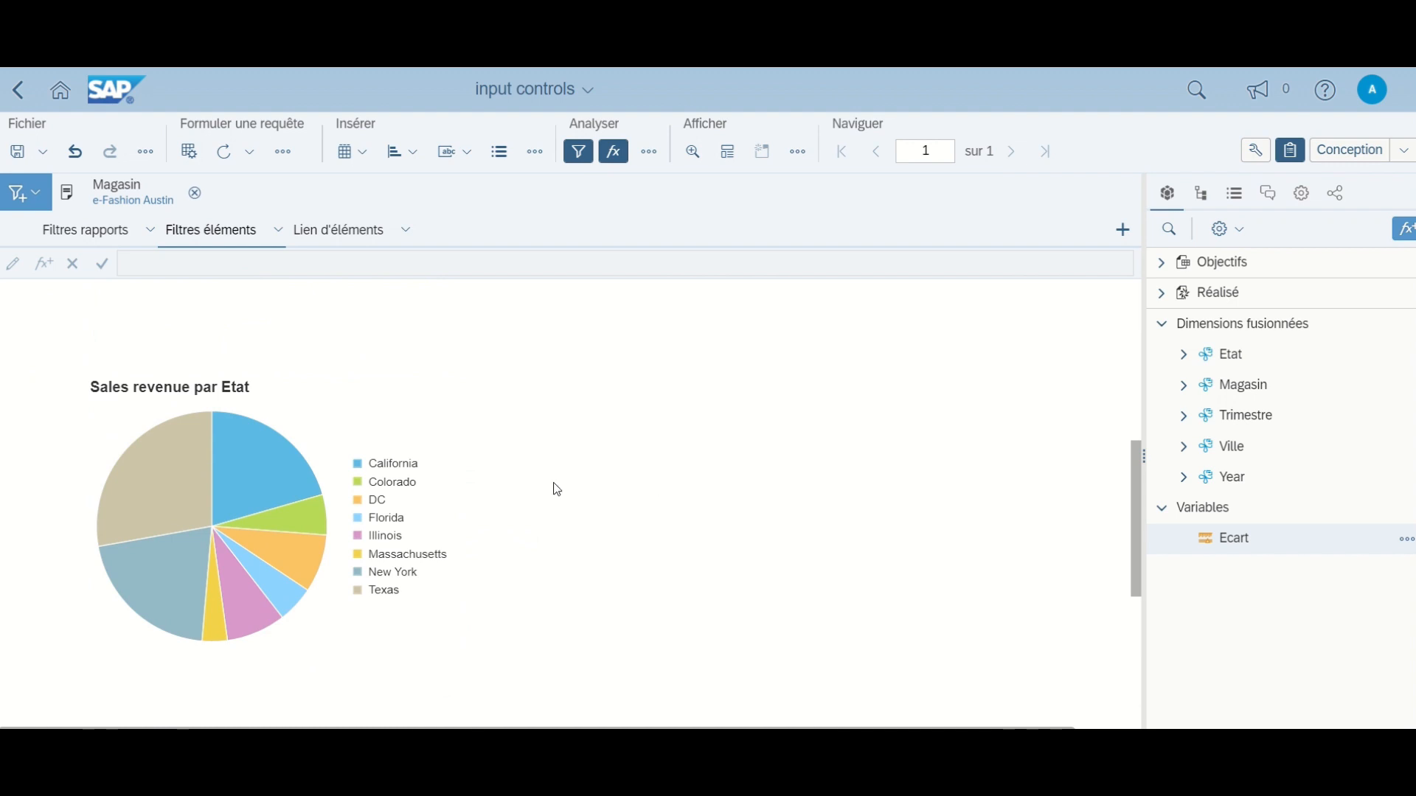
click(368, 408)
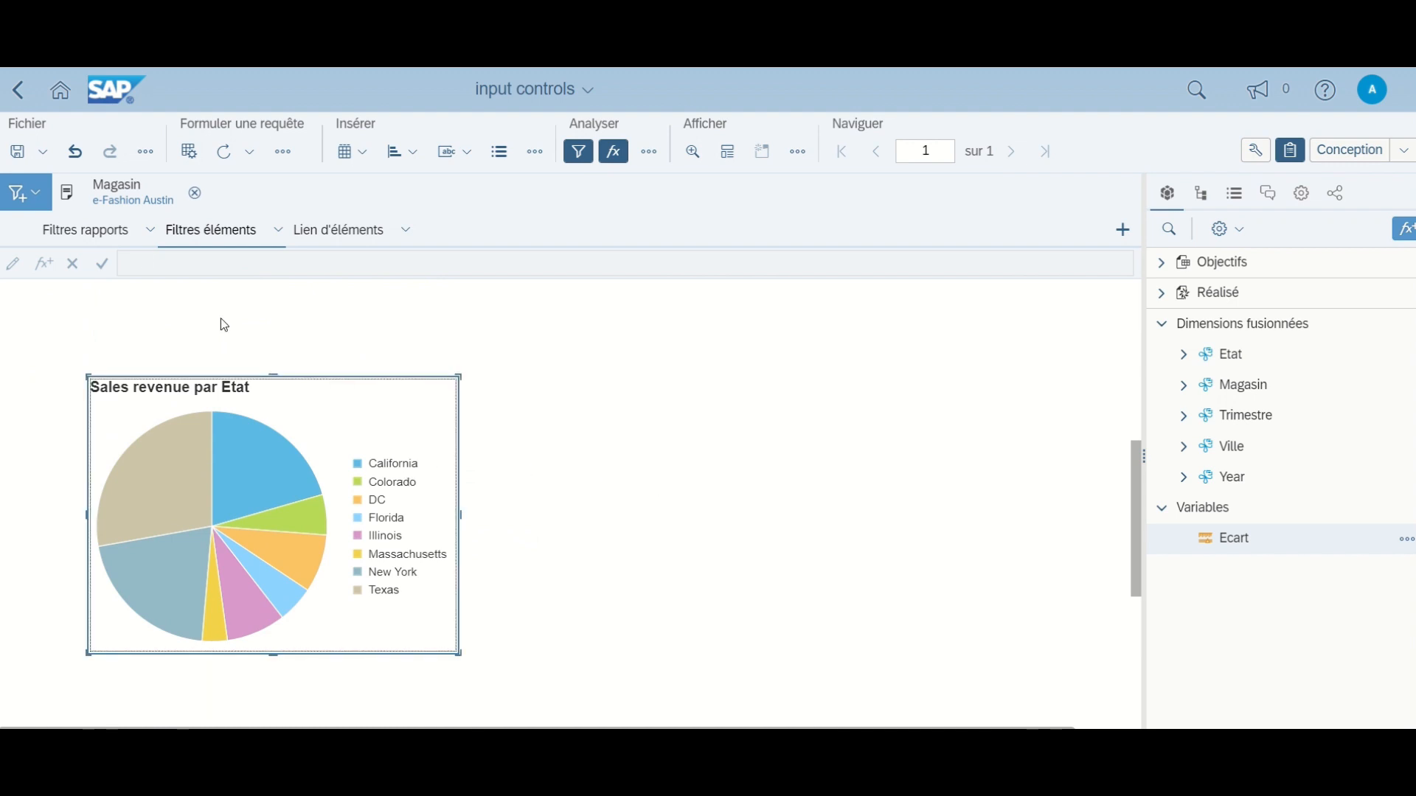
click(26, 193)
click(55, 221)
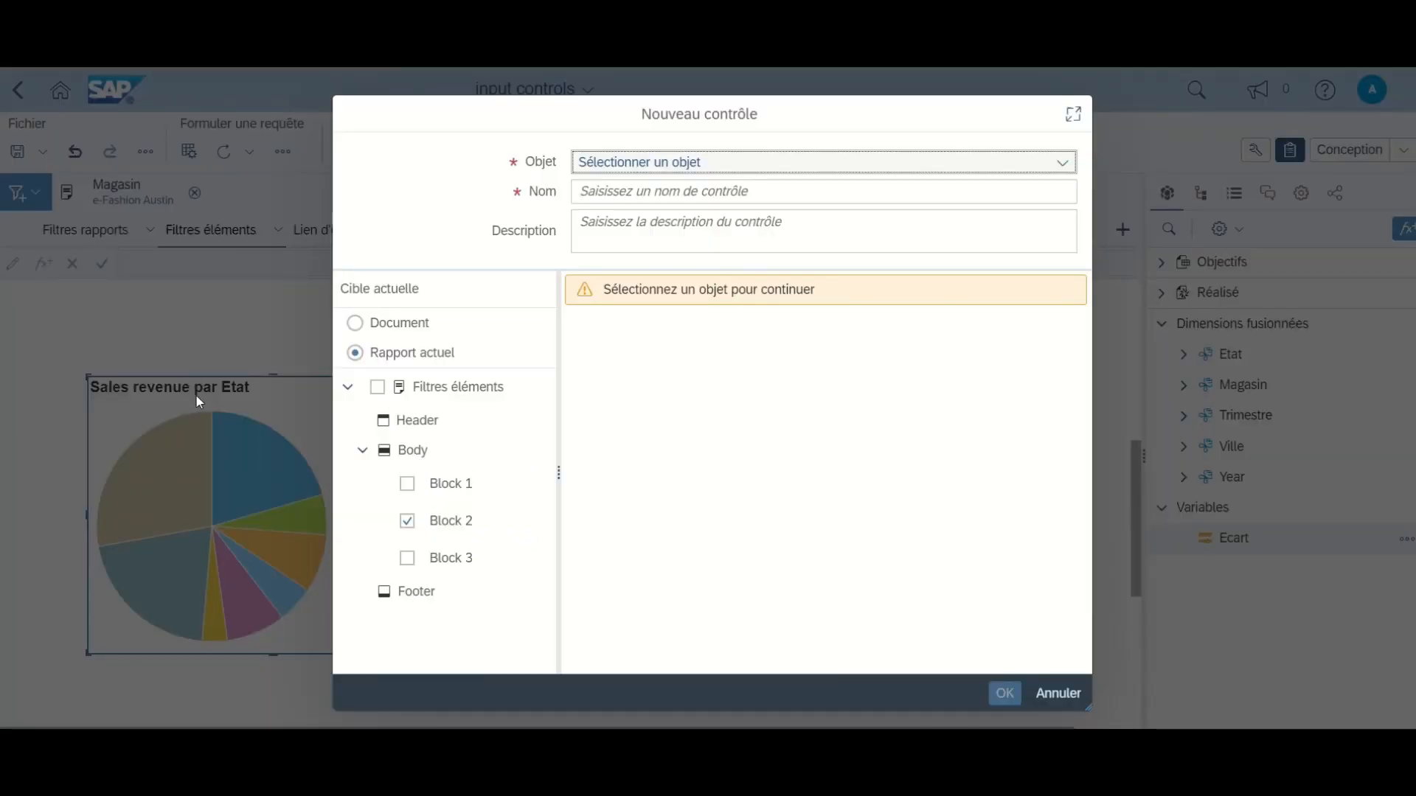
click(697, 164)
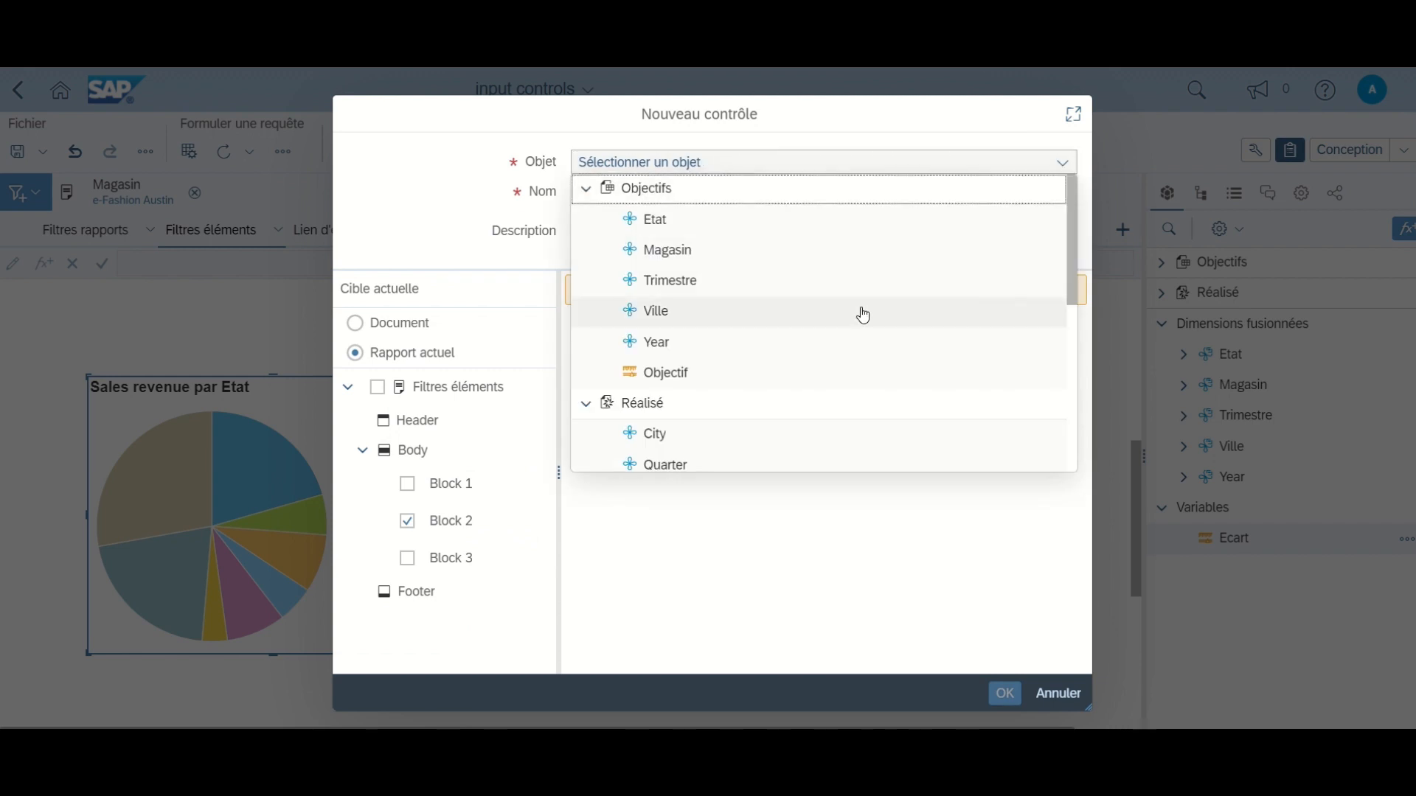
click(698, 291)
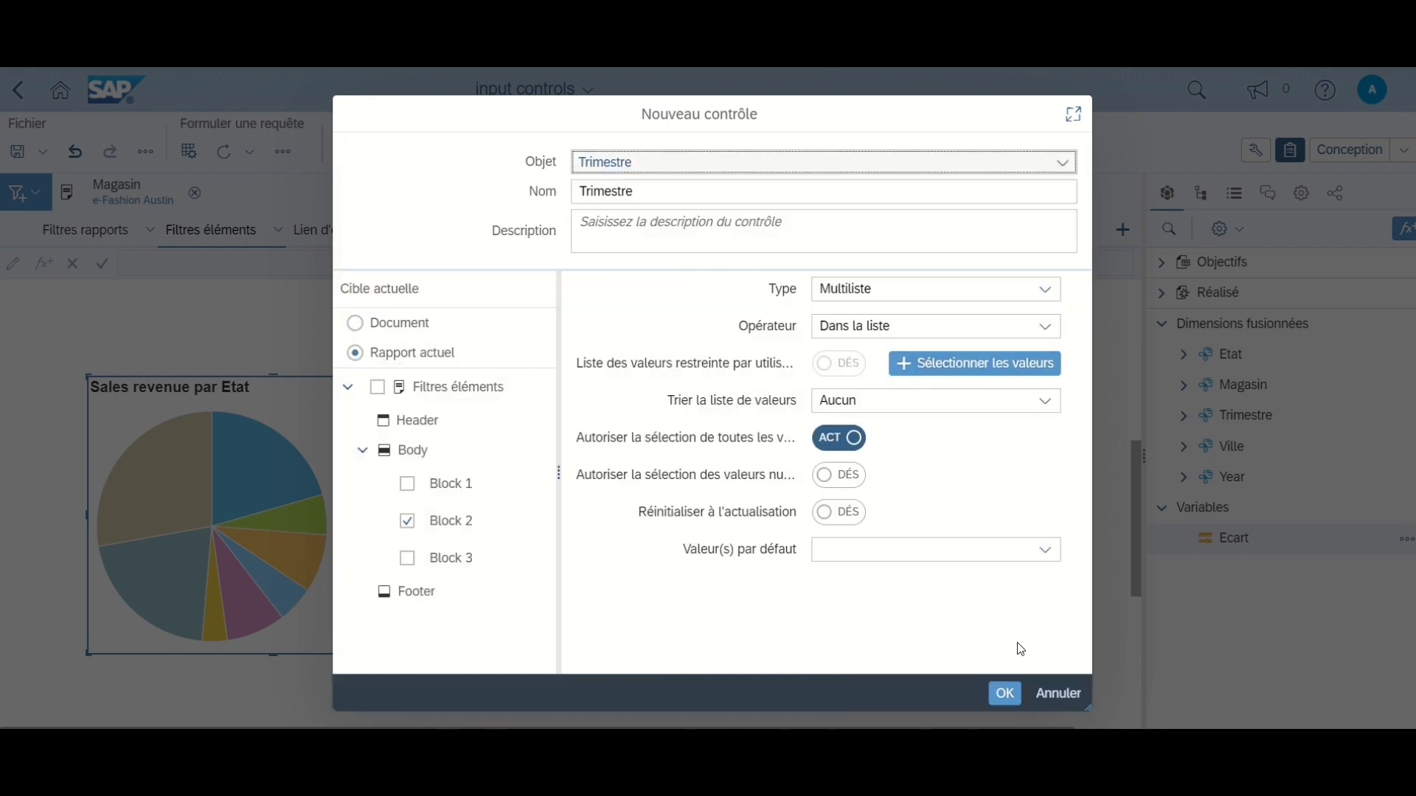
click(1003, 691)
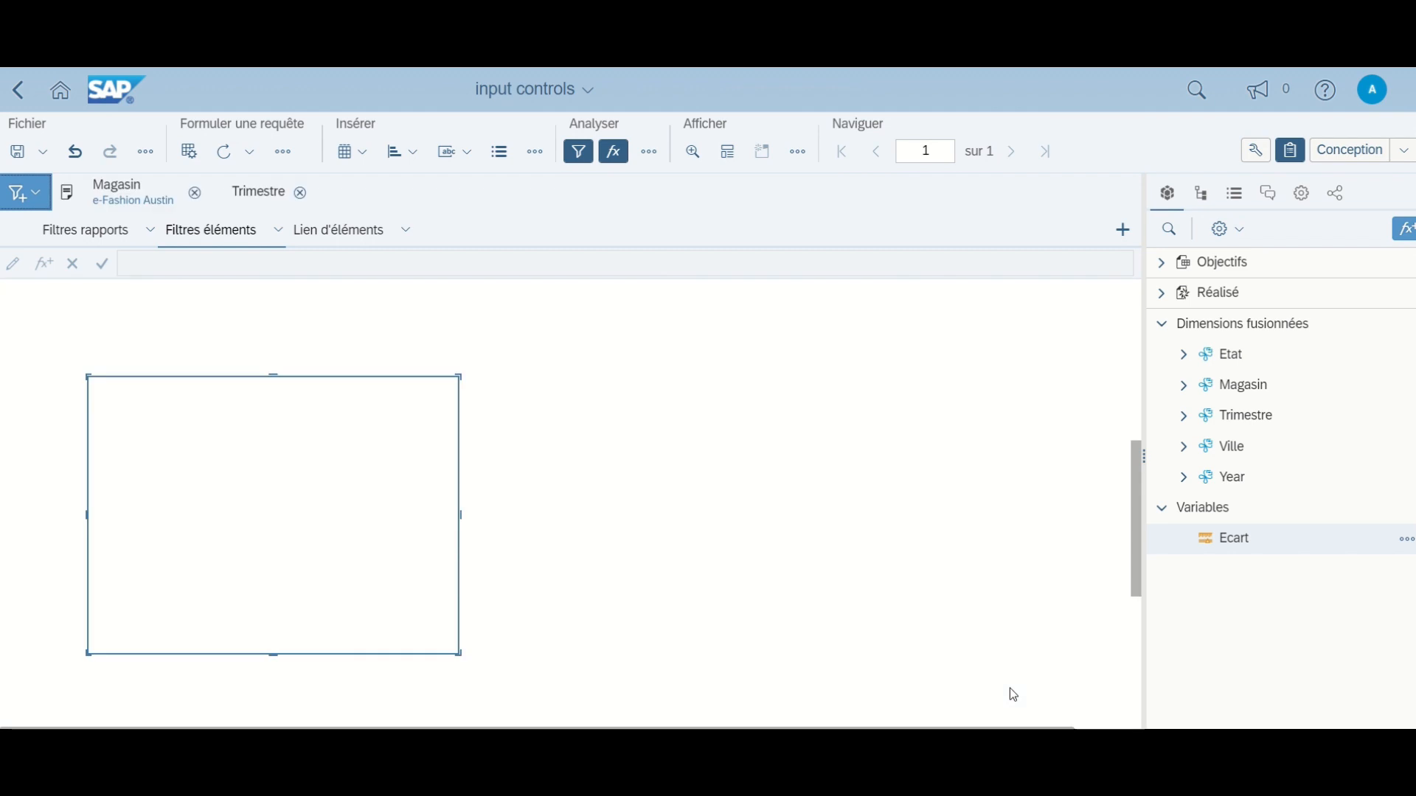
Step: Filter the Sales revenue par Etat chart to Q3 only with the Trimestre control
click(275, 194)
click(277, 265)
click(273, 355)
click(498, 549)
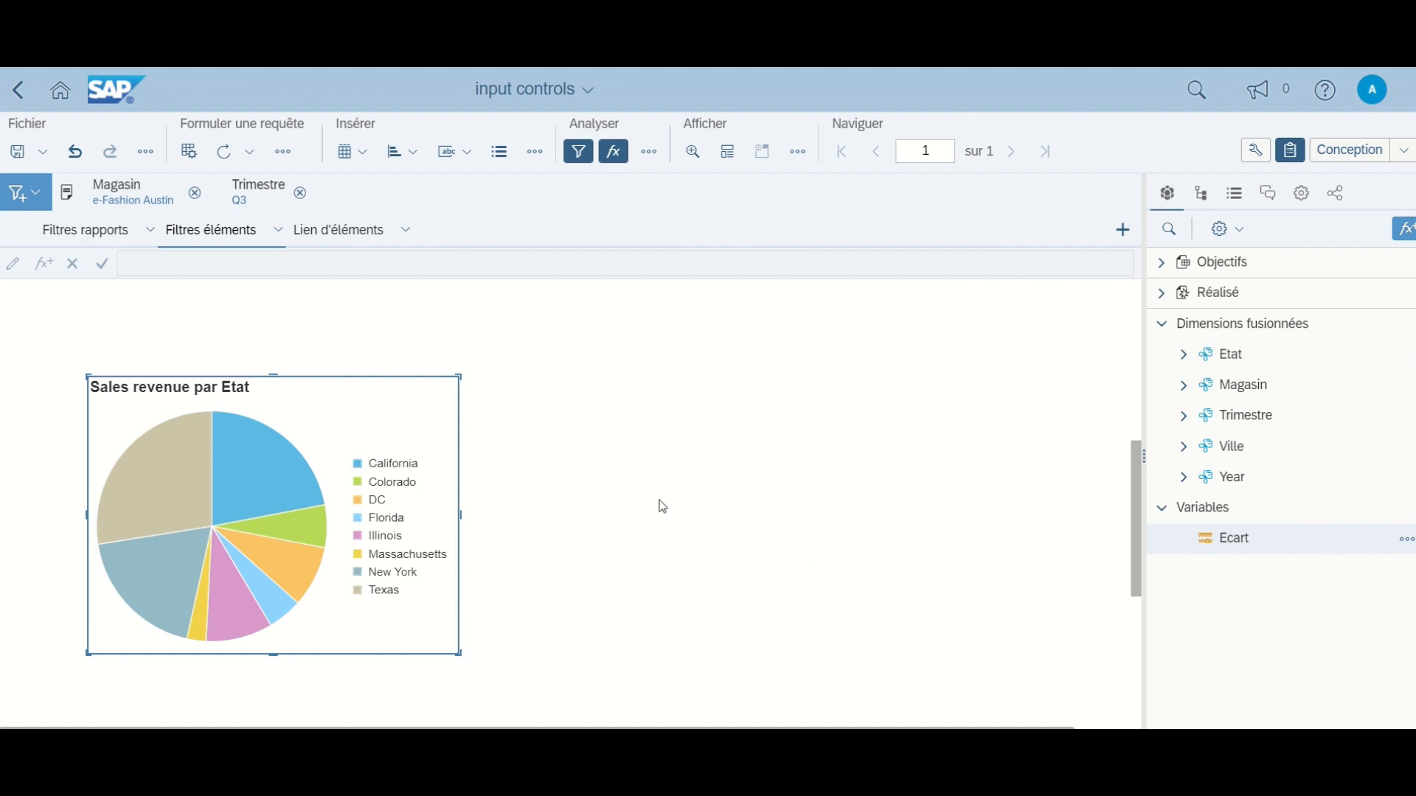
Step: Start an input control on Sales revenue targeting only the Sales revenue par Magasin chart, using the Curseur double type
scroll(812, 569, down, 3)
scroll(812, 568, down, 5)
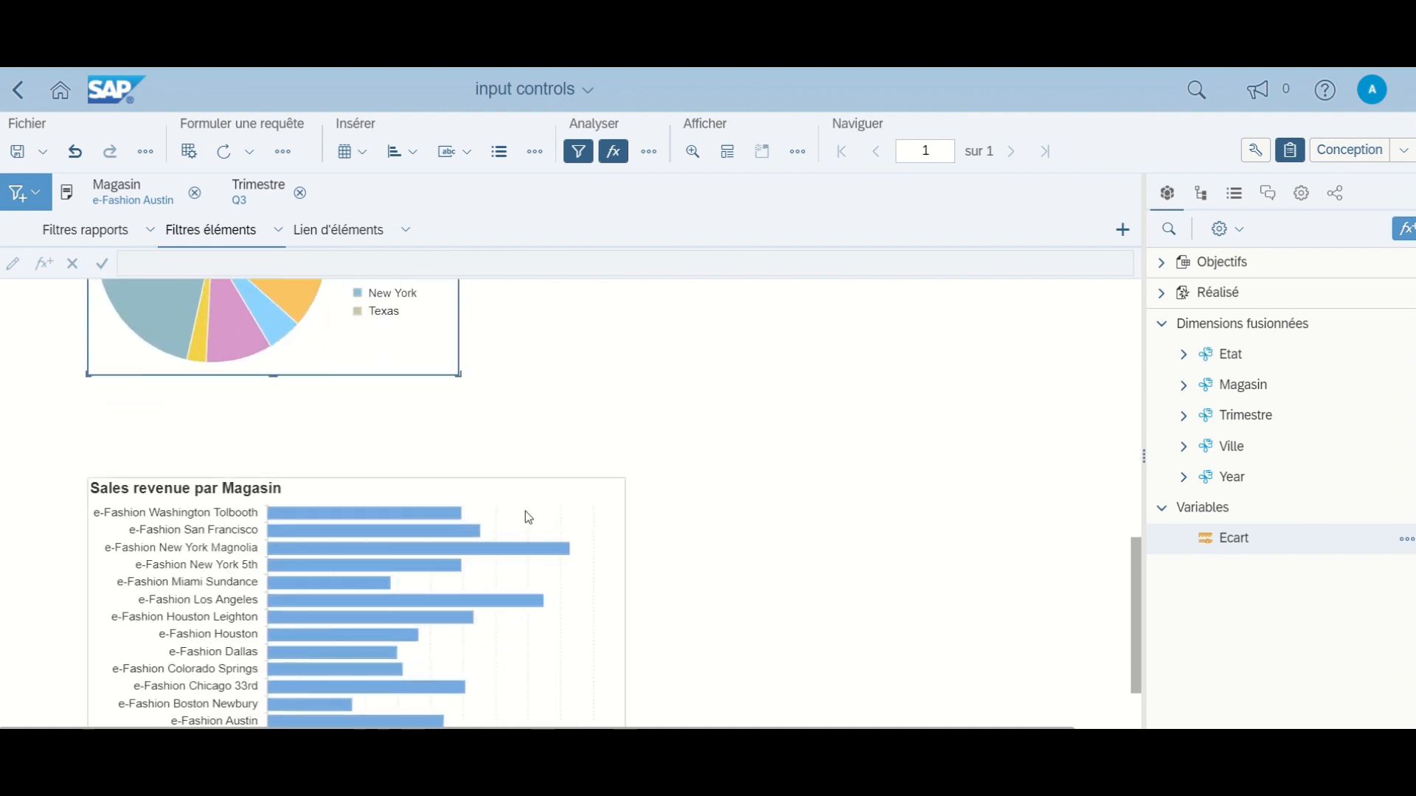
click(534, 507)
scroll(822, 542, down, 3)
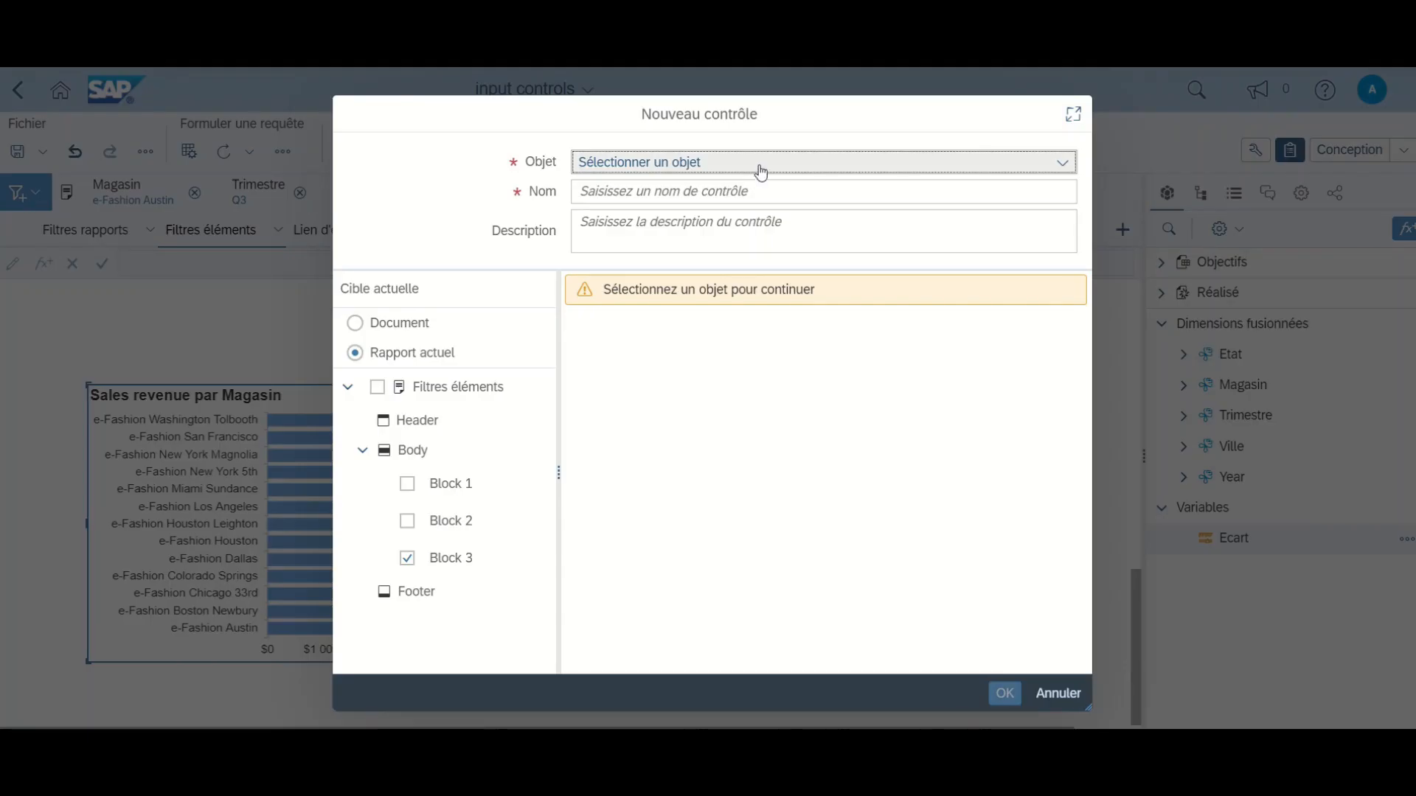
click(760, 171)
scroll(888, 324, down, 5)
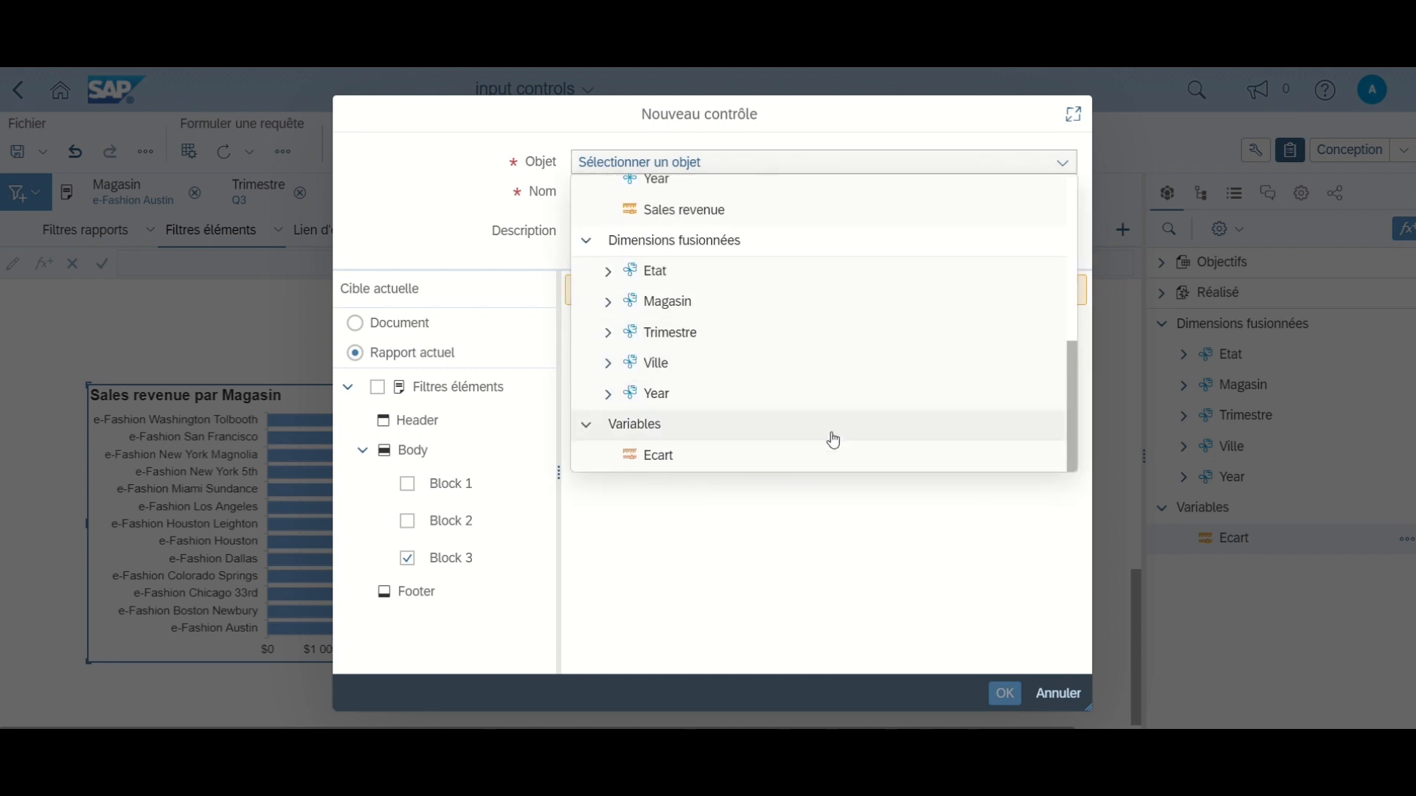
click(733, 215)
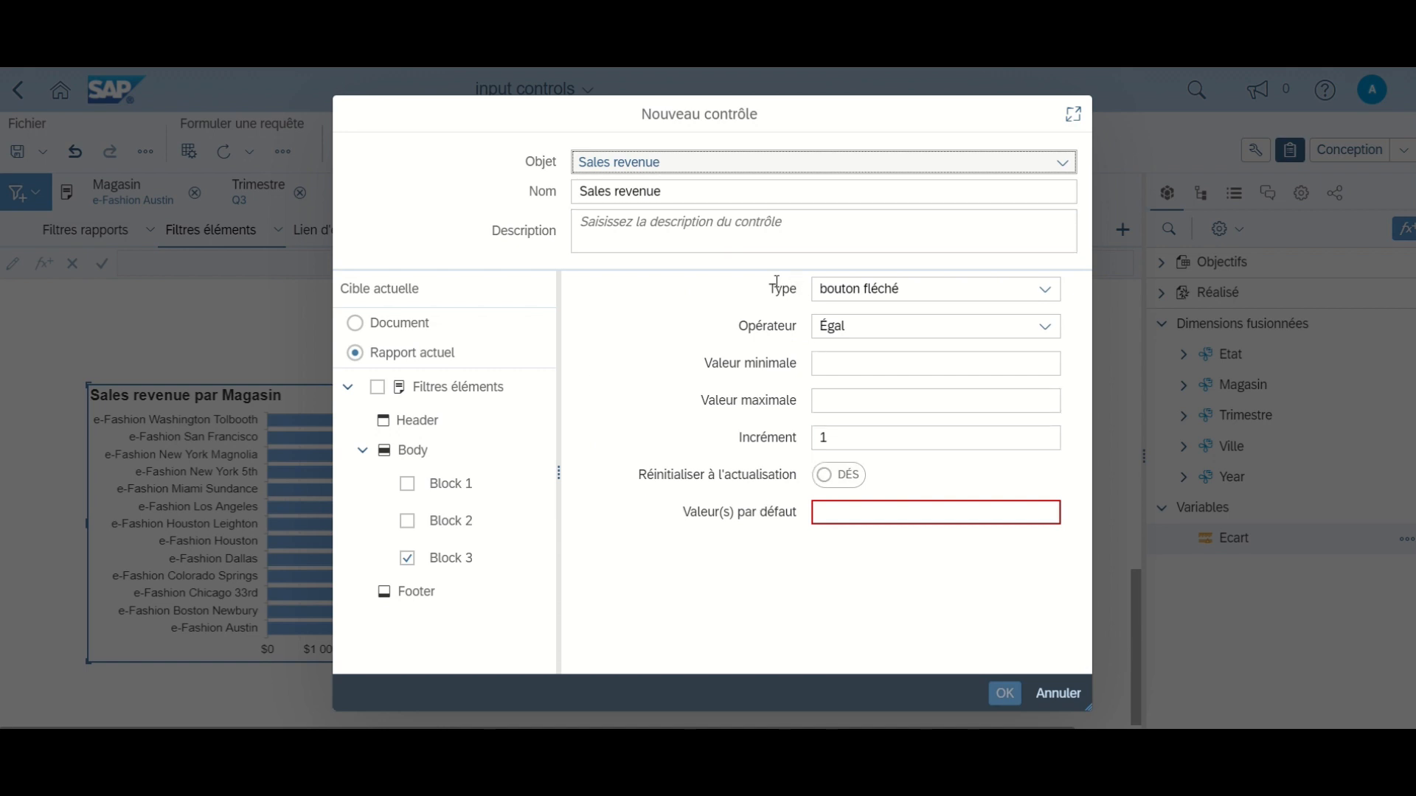
click(1046, 293)
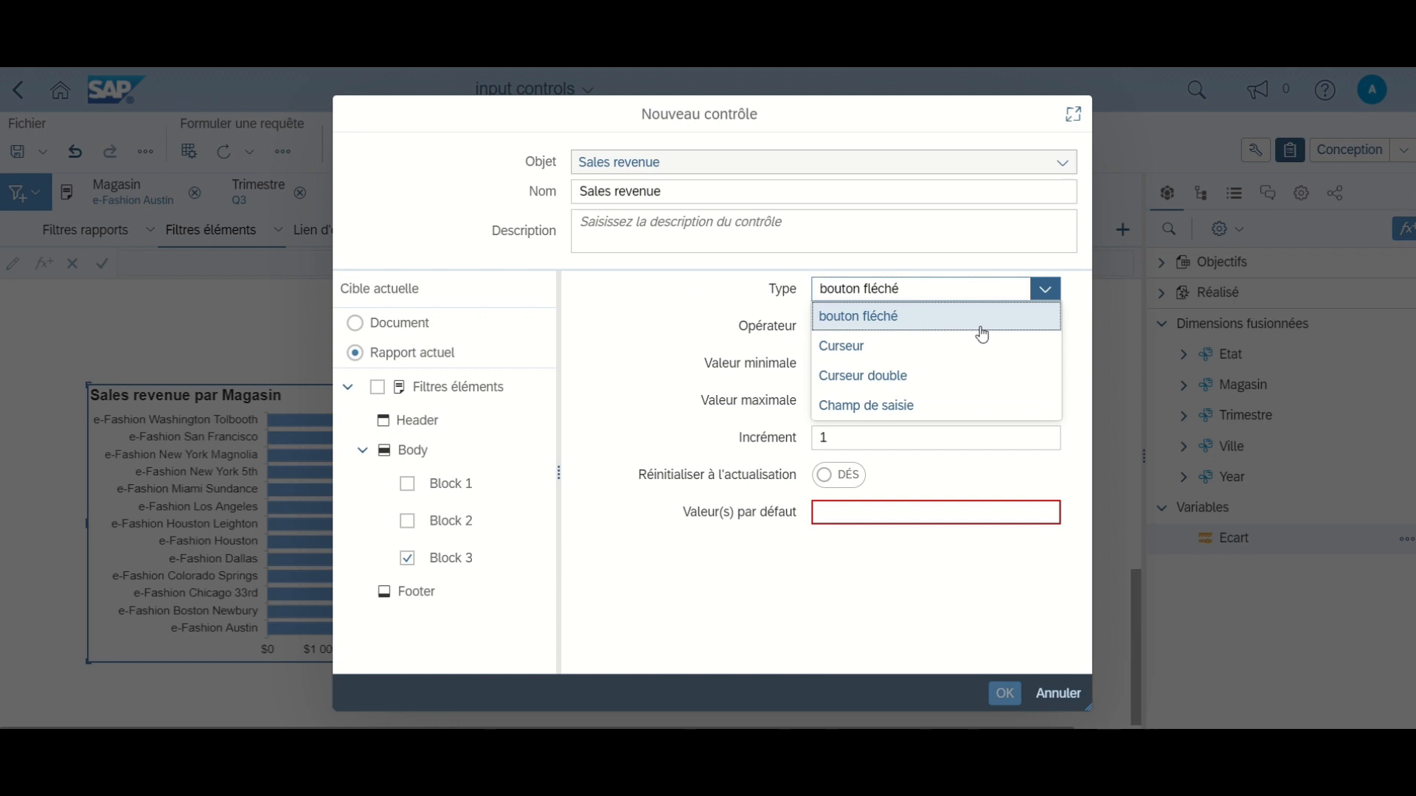
click(924, 382)
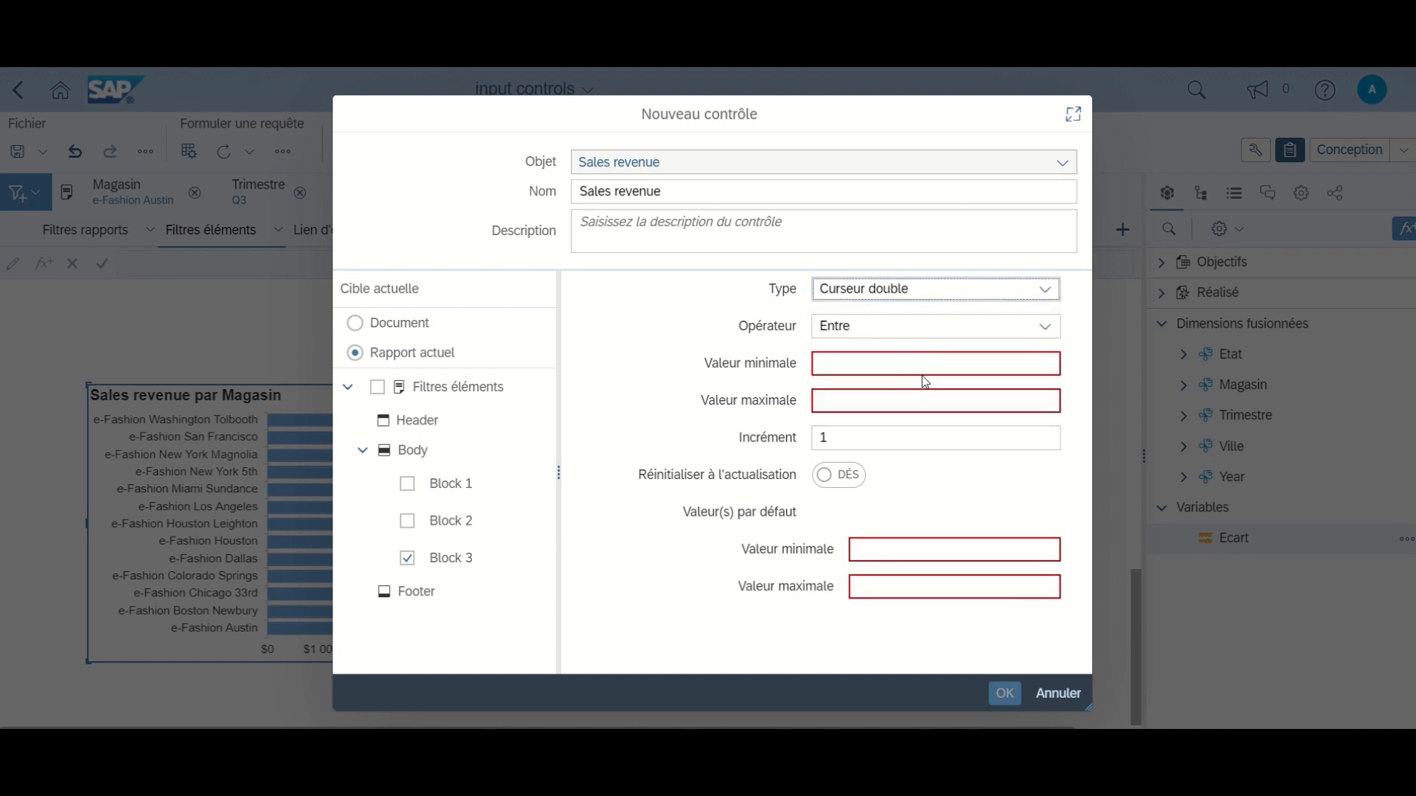
Step: Limit the Sales revenue control's slider to a minimum value of 1 and a maximum value of 6000000
click(875, 360)
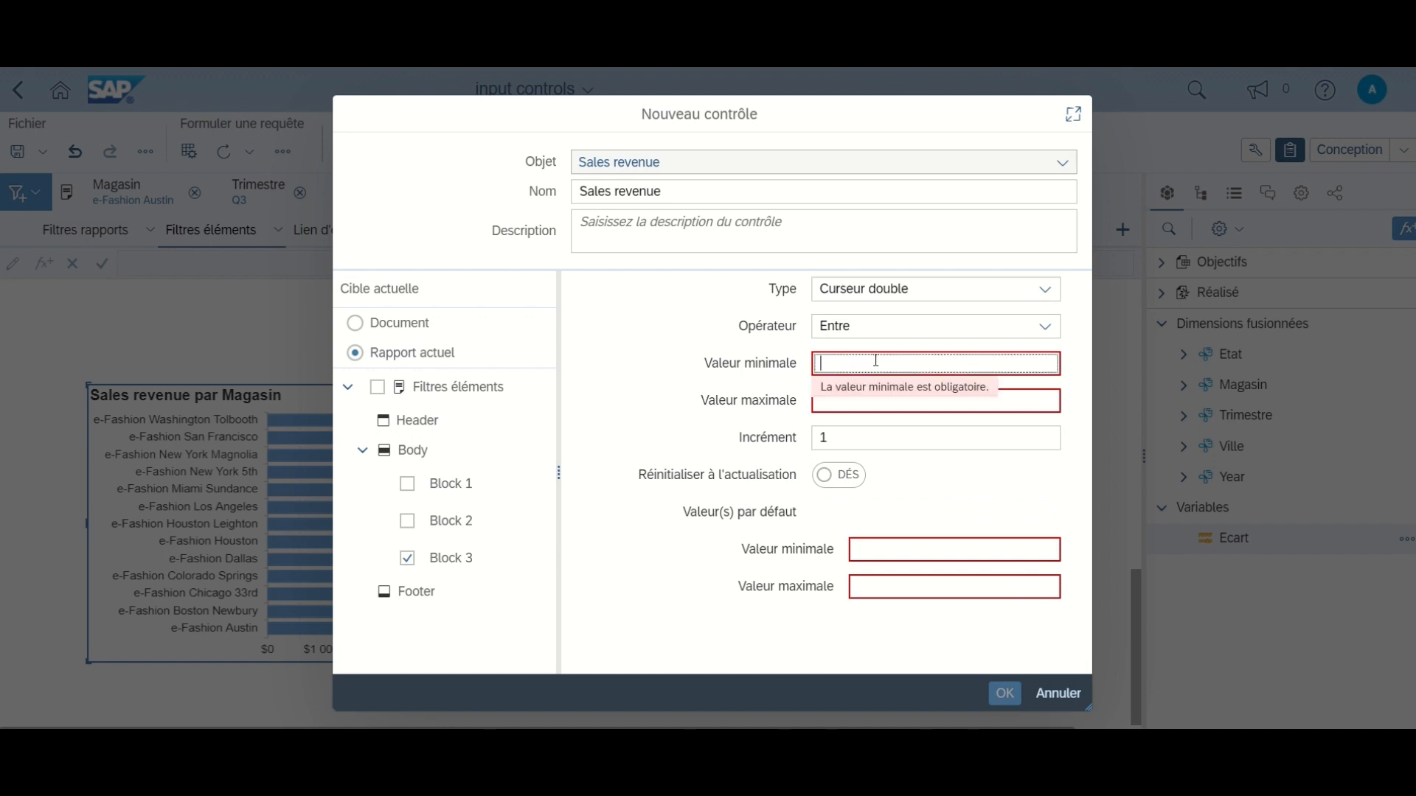
text(1)
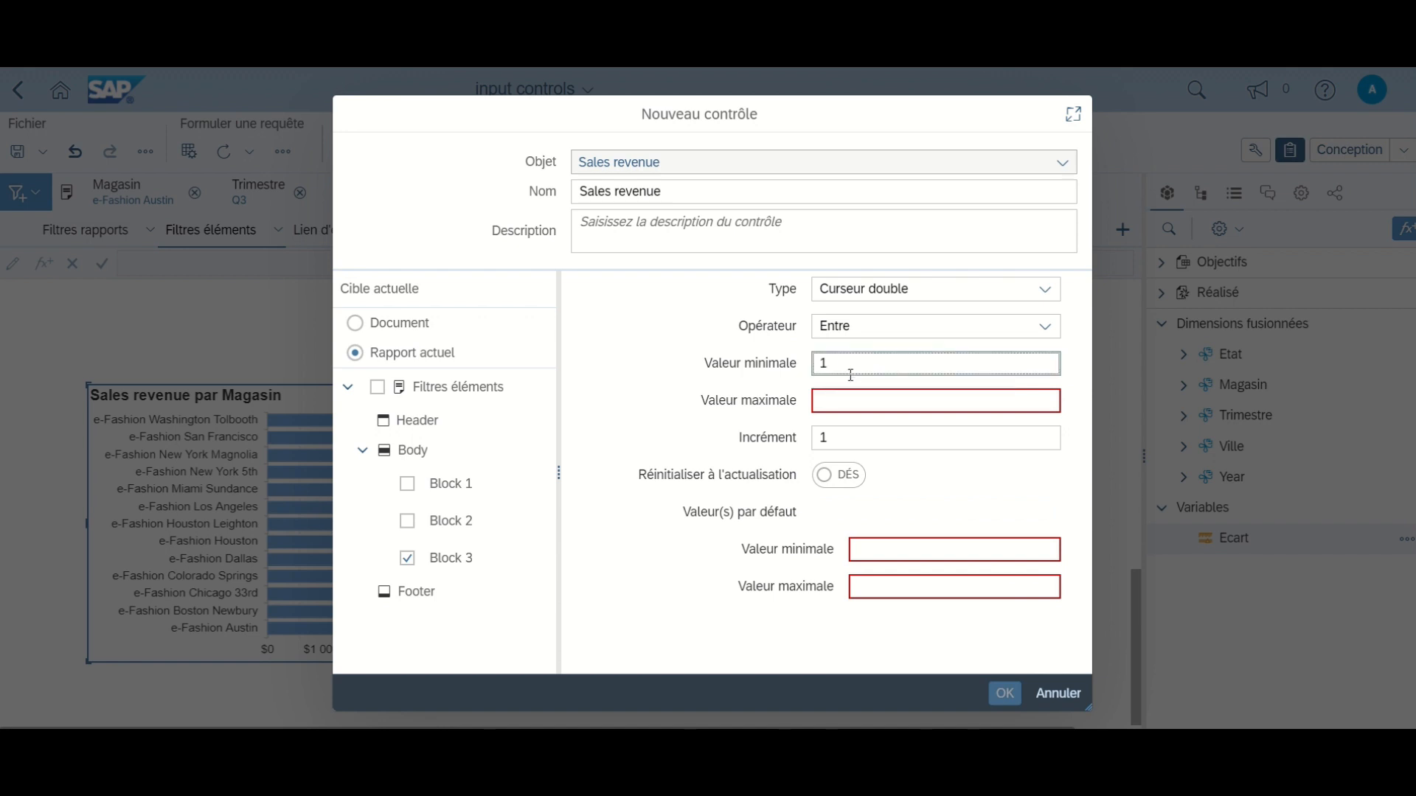
click(832, 403)
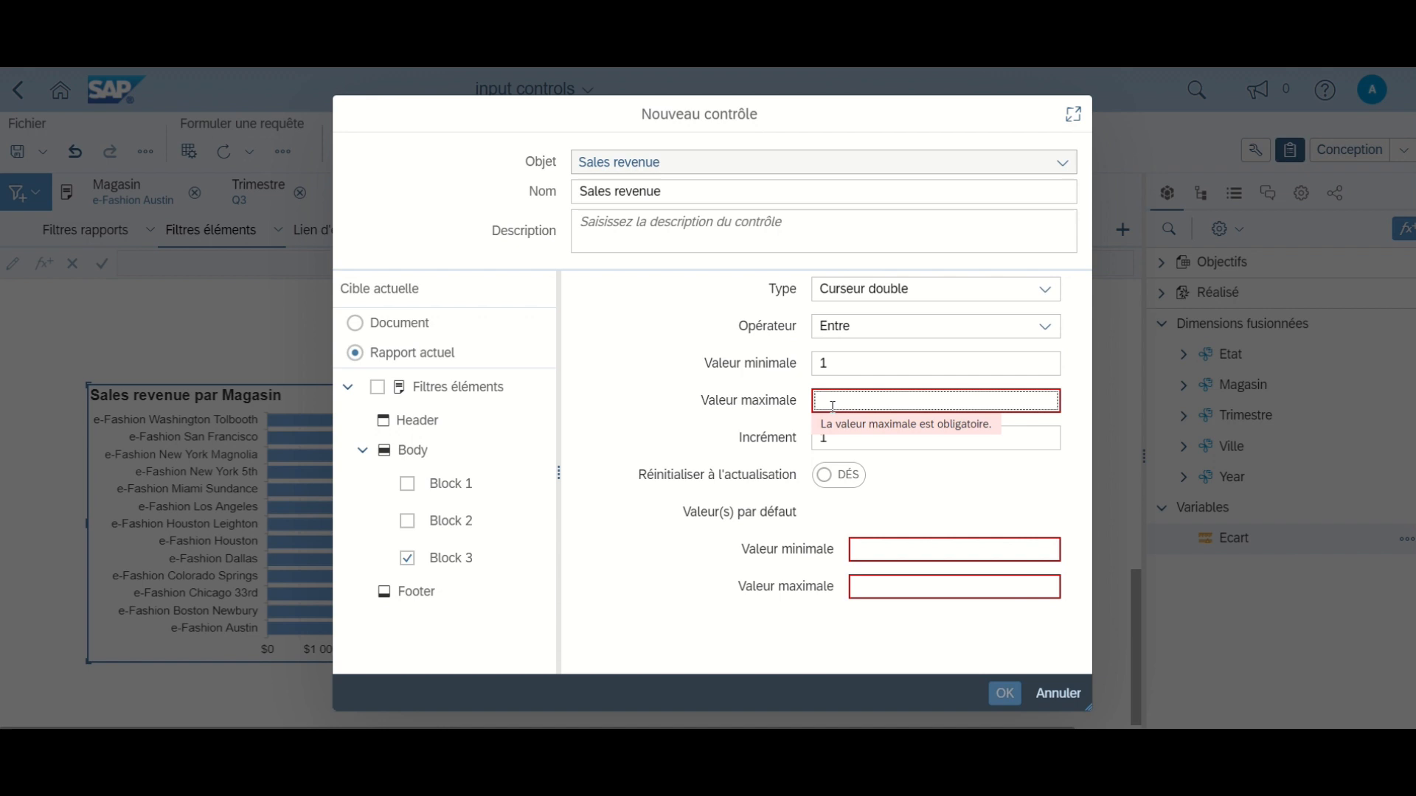
text(60000000)
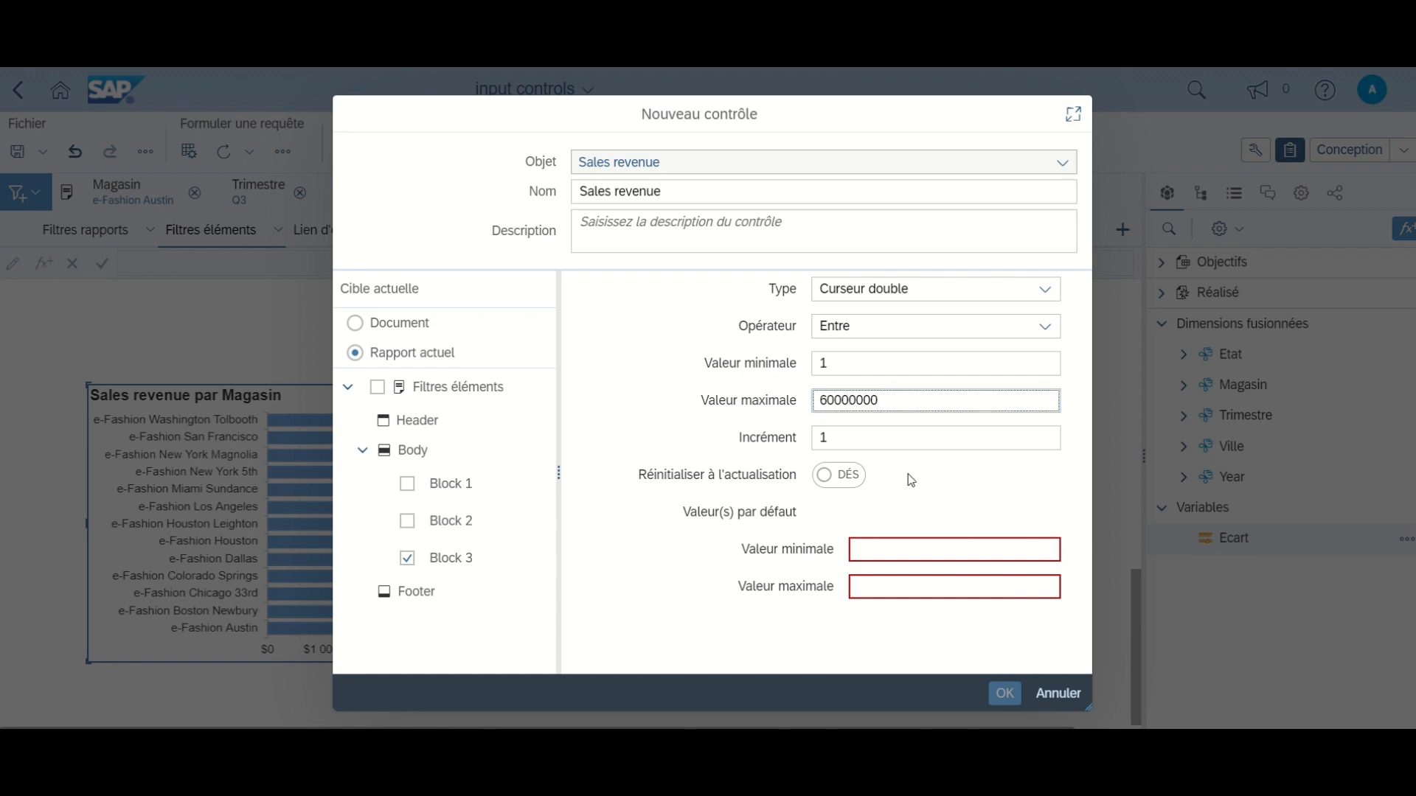
key(BackSpace)
drag(888, 399, 847, 399)
click(932, 500)
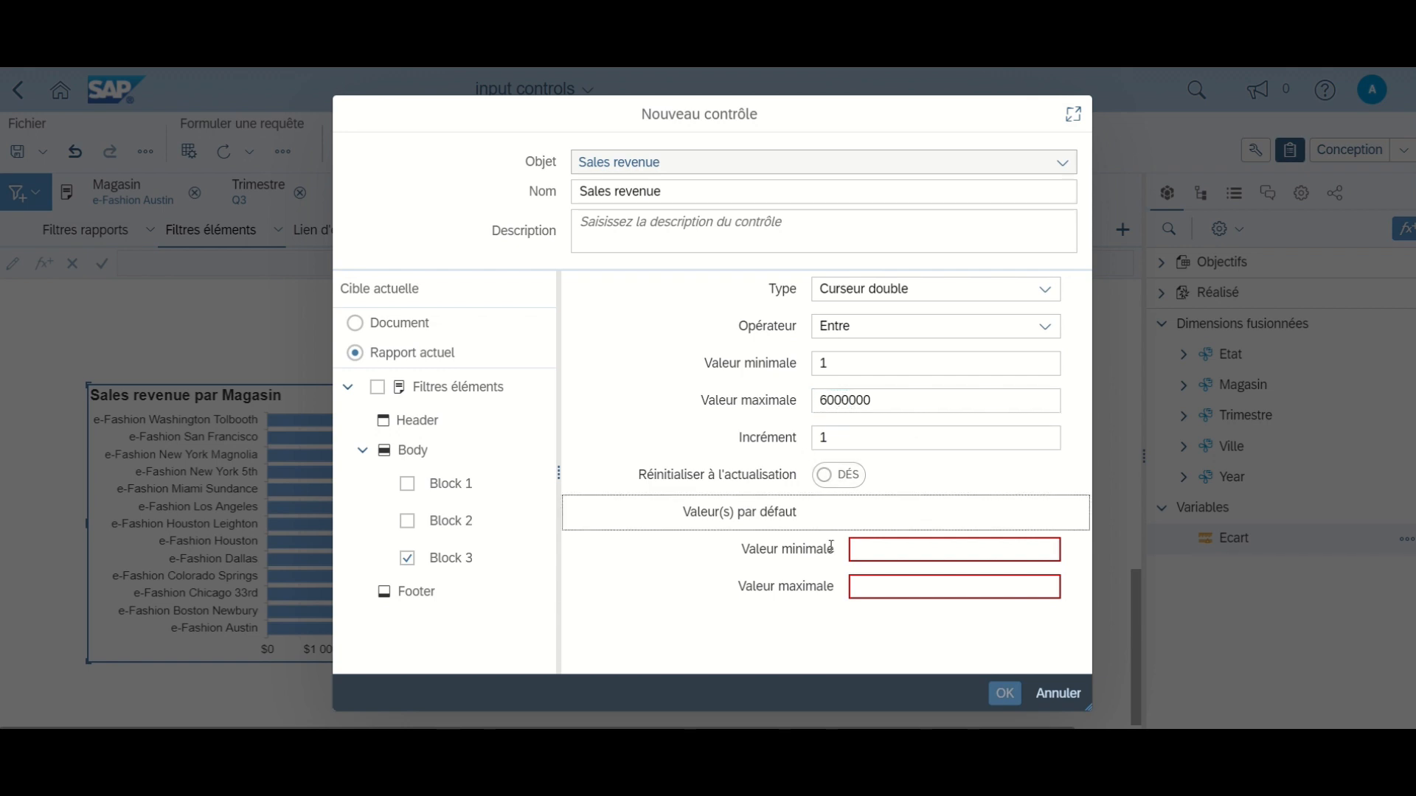
Step: Set the default range to 1 through 3000000, enable Réinitialiser à l'actualisation, and create the Sales revenue control
click(881, 553)
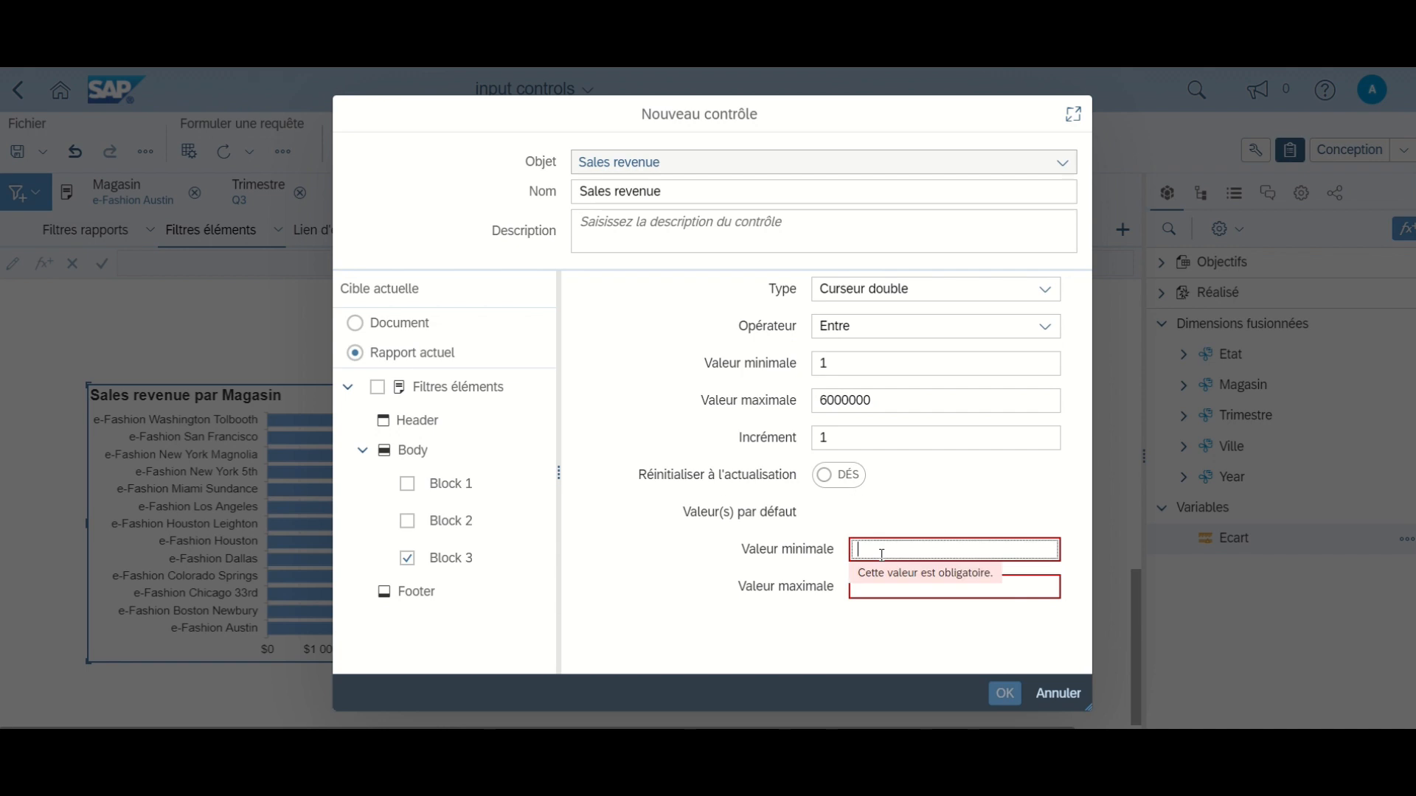
text(1)
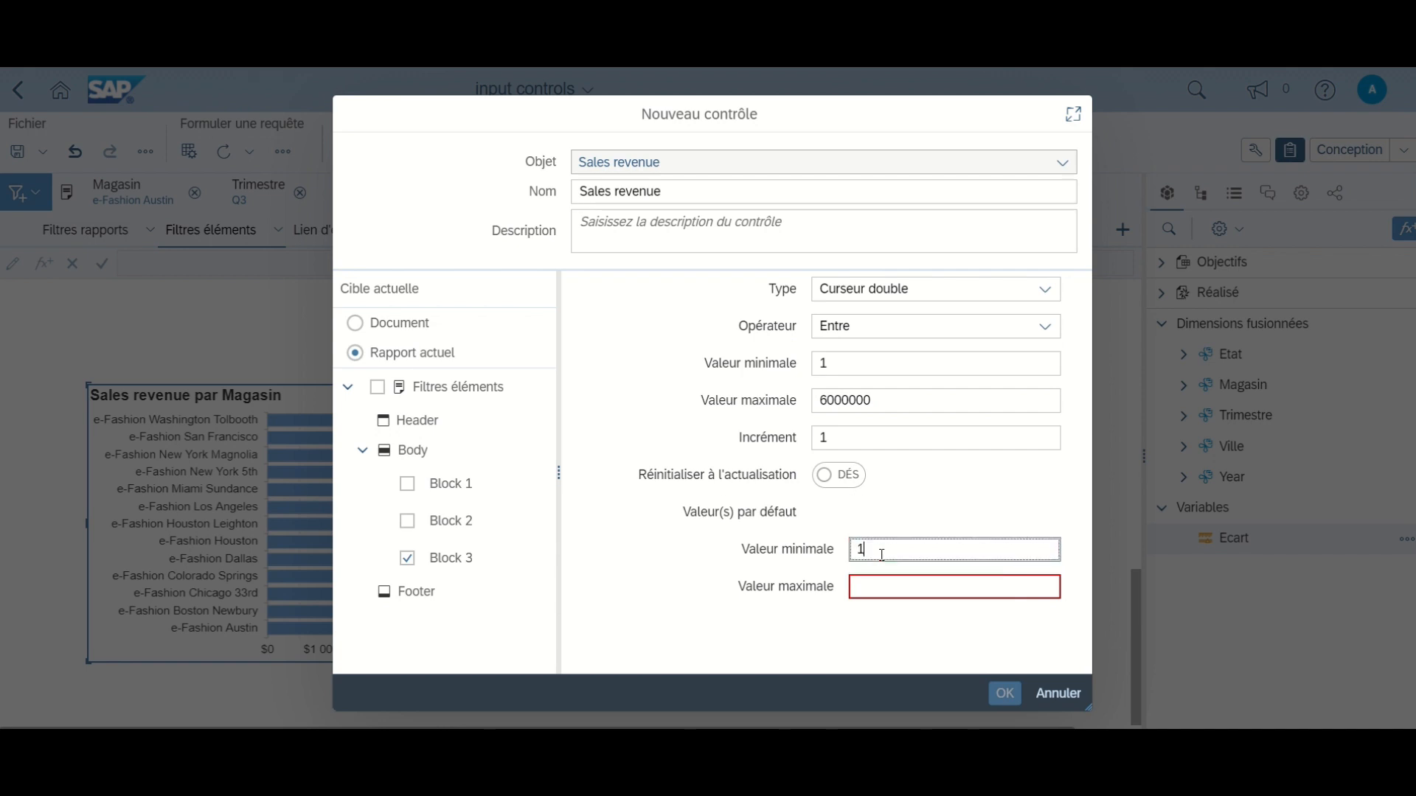
click(904, 590)
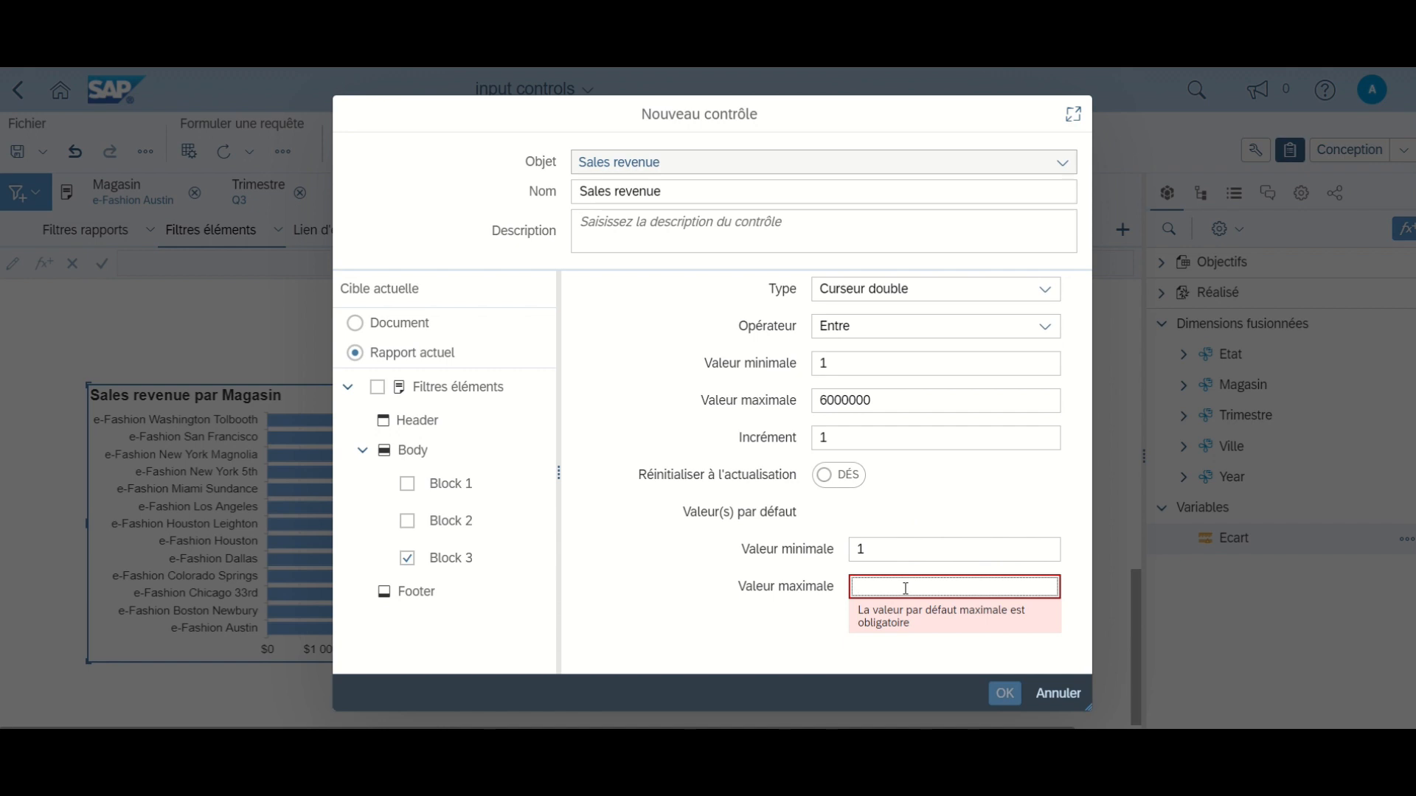
text(3000000)
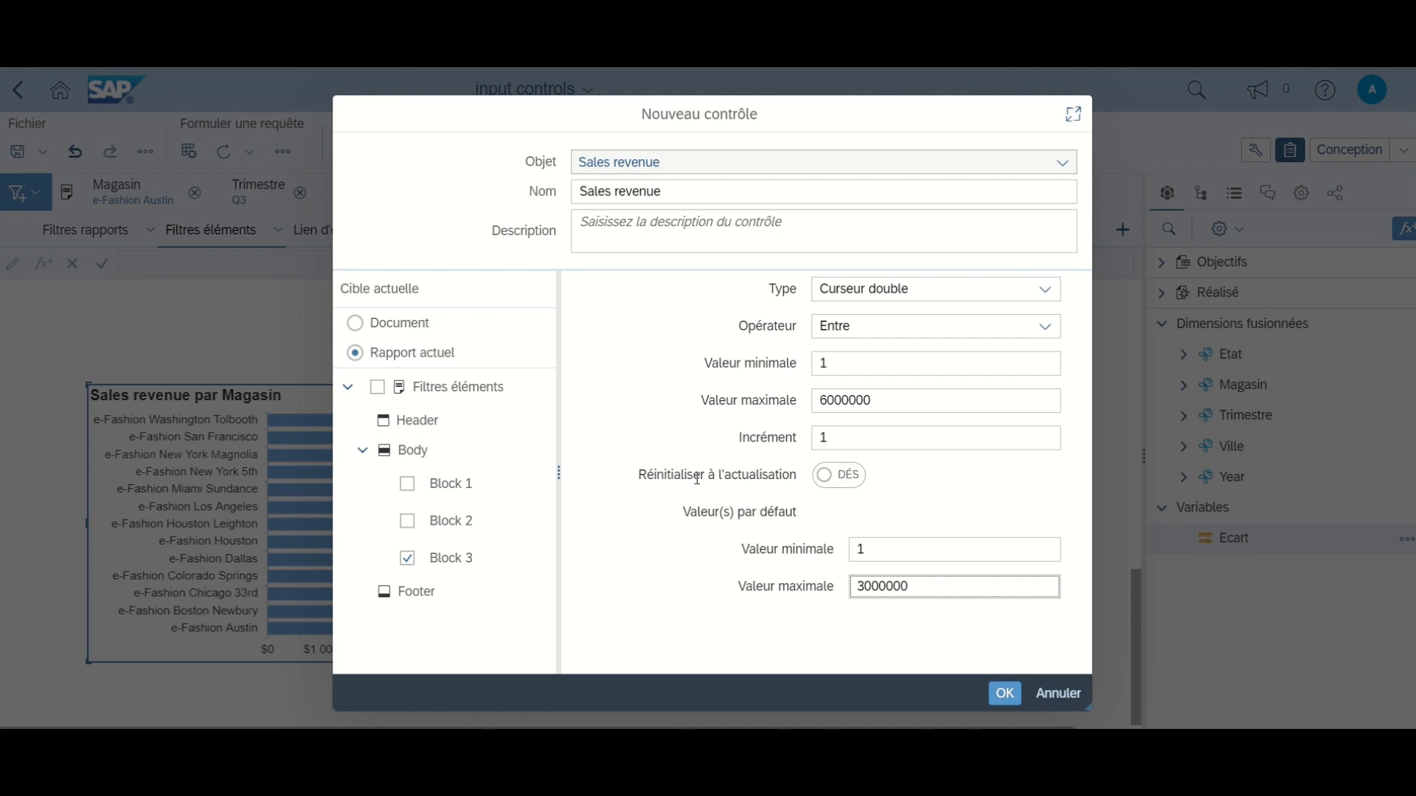
click(841, 479)
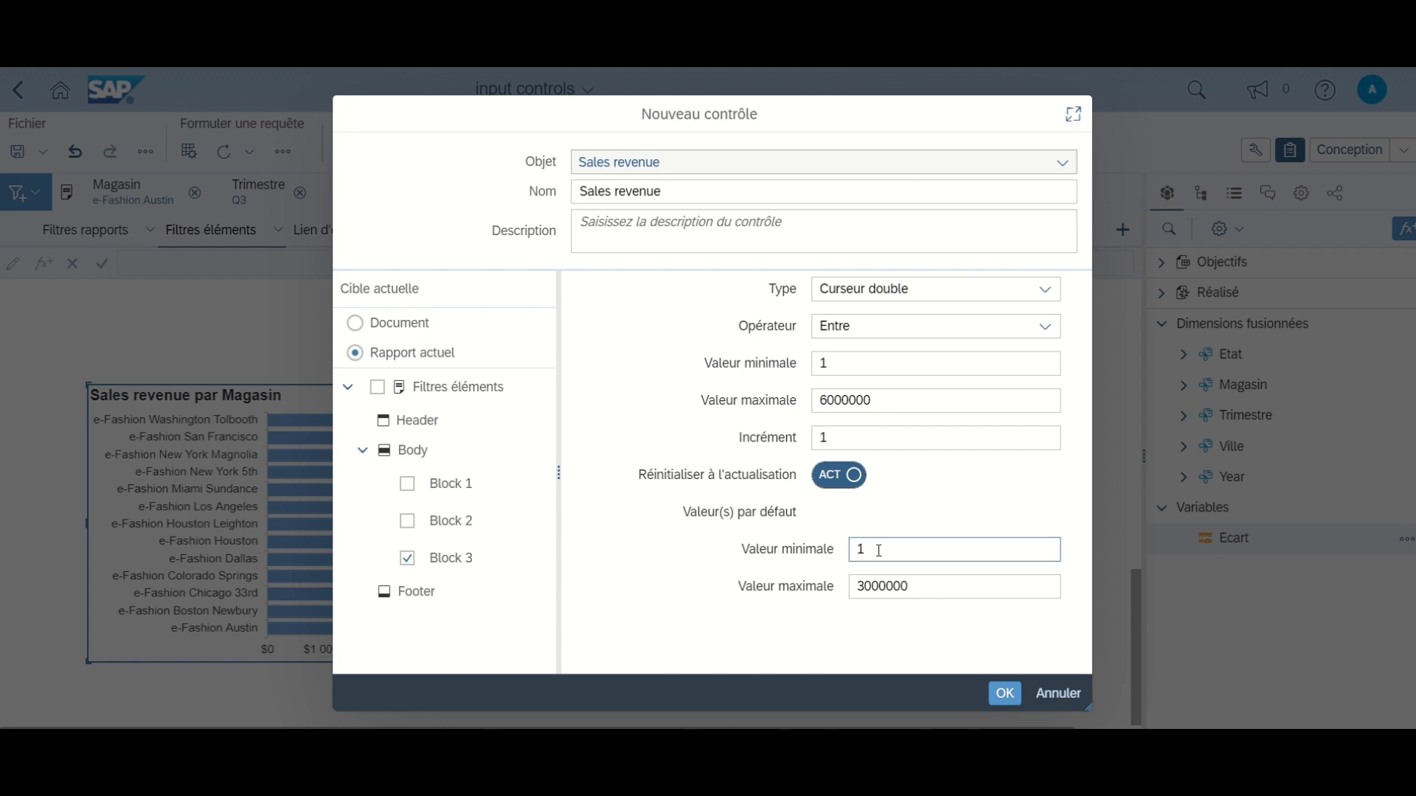
click(1004, 694)
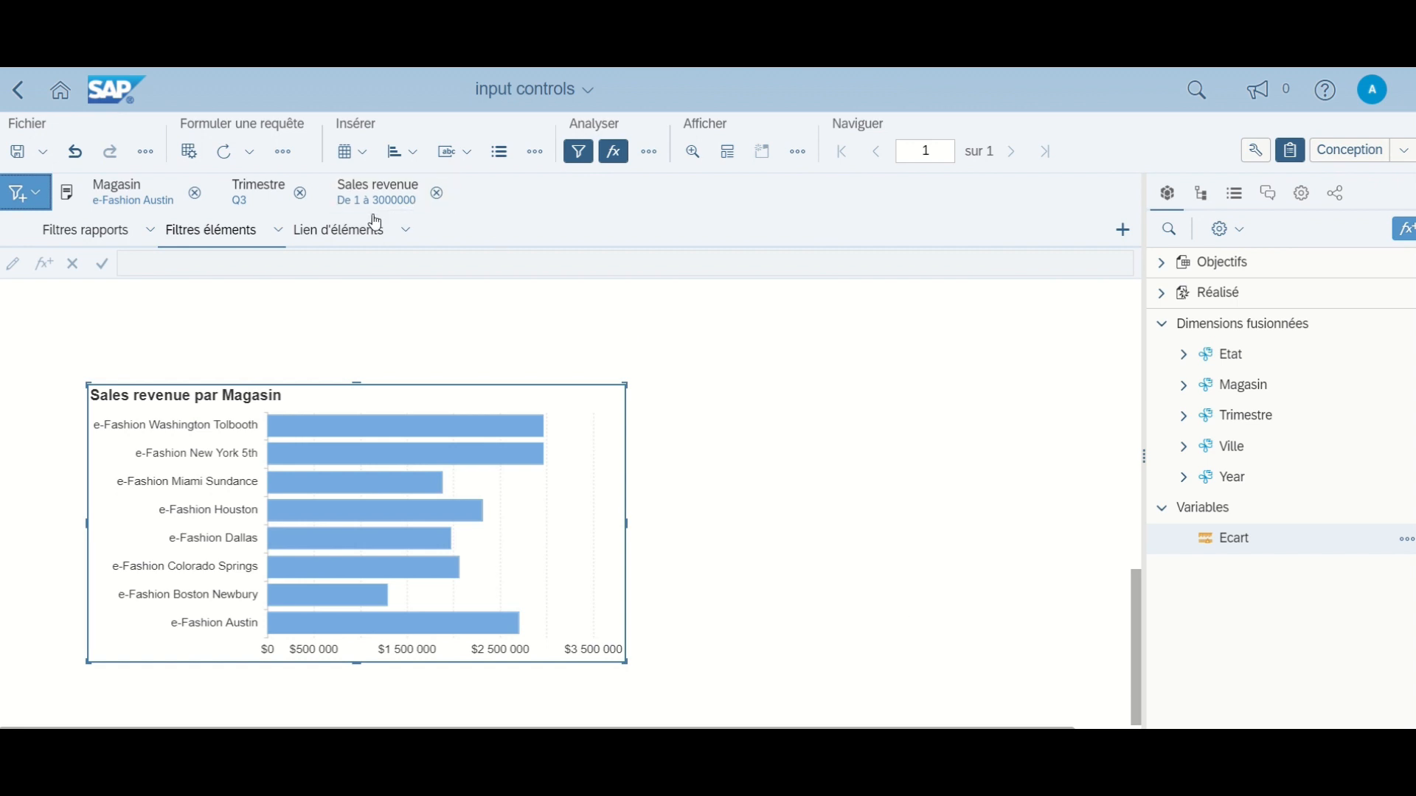
Step: Widen the Sales revenue control's range to 1 through about 5917322 and apply it to the Sales revenue par Magasin chart
click(375, 195)
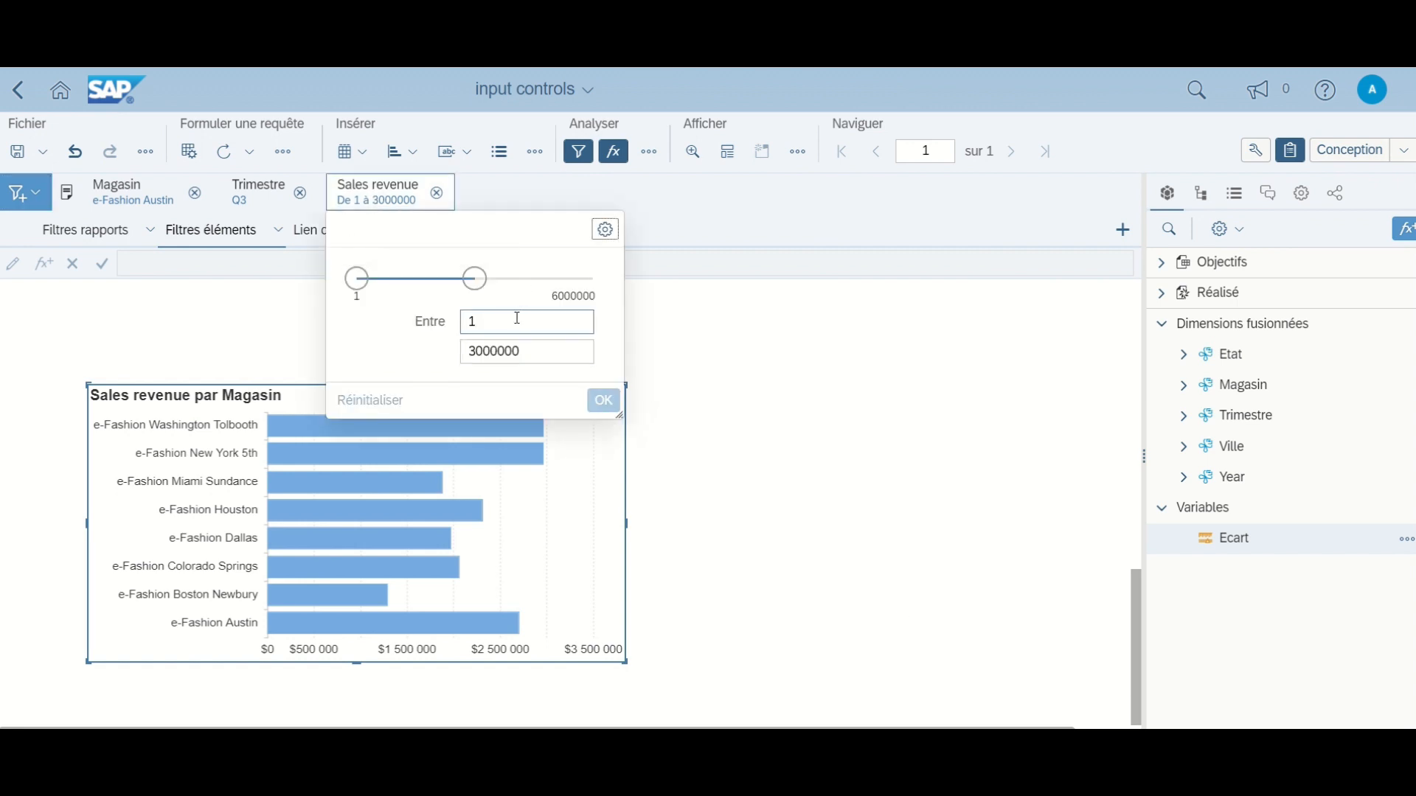
drag(478, 282, 618, 289)
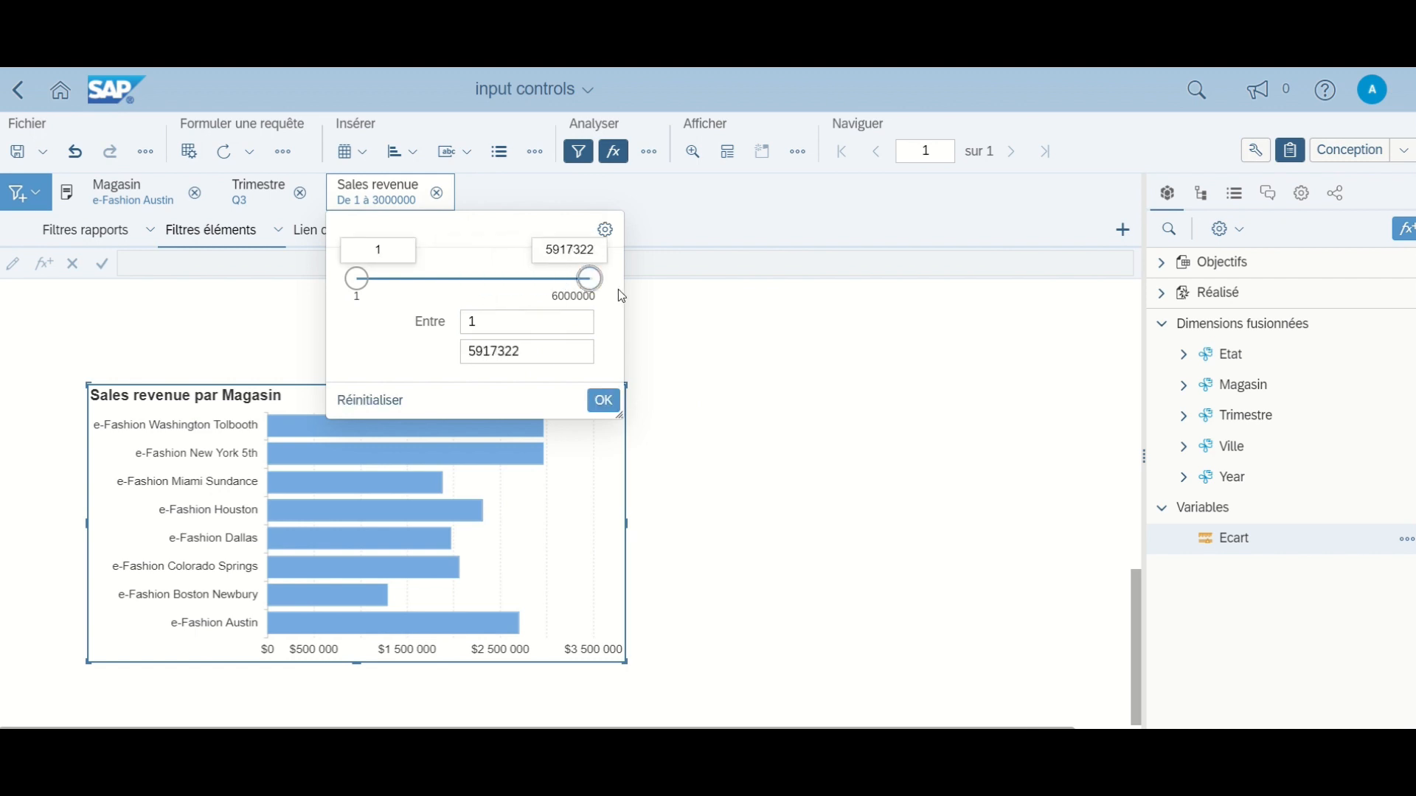
click(604, 401)
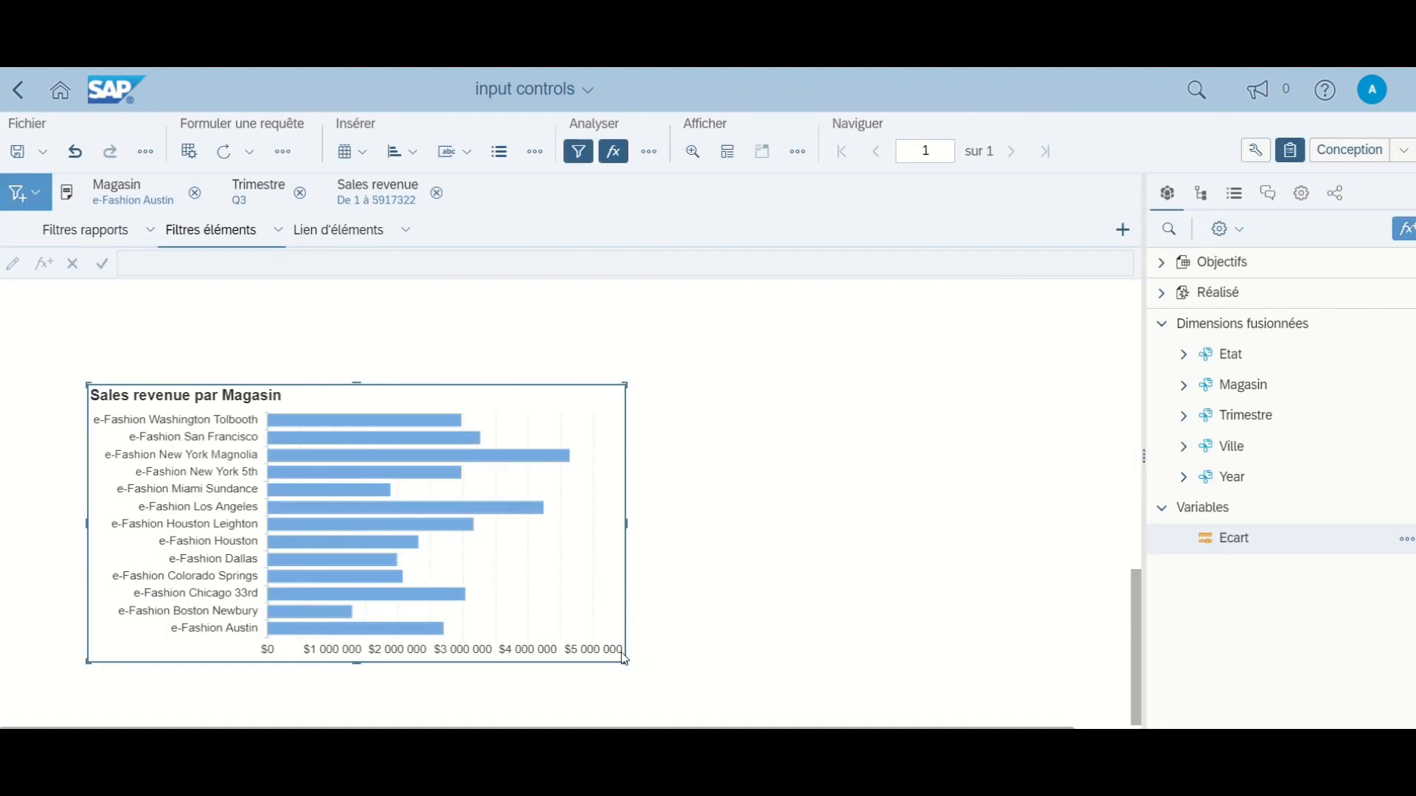
Step: Filter the Sales revenue par Magasin chart to sales revenue between about 2007875 and 3602362, and look over the report's other charts
click(400, 200)
drag(360, 280, 446, 290)
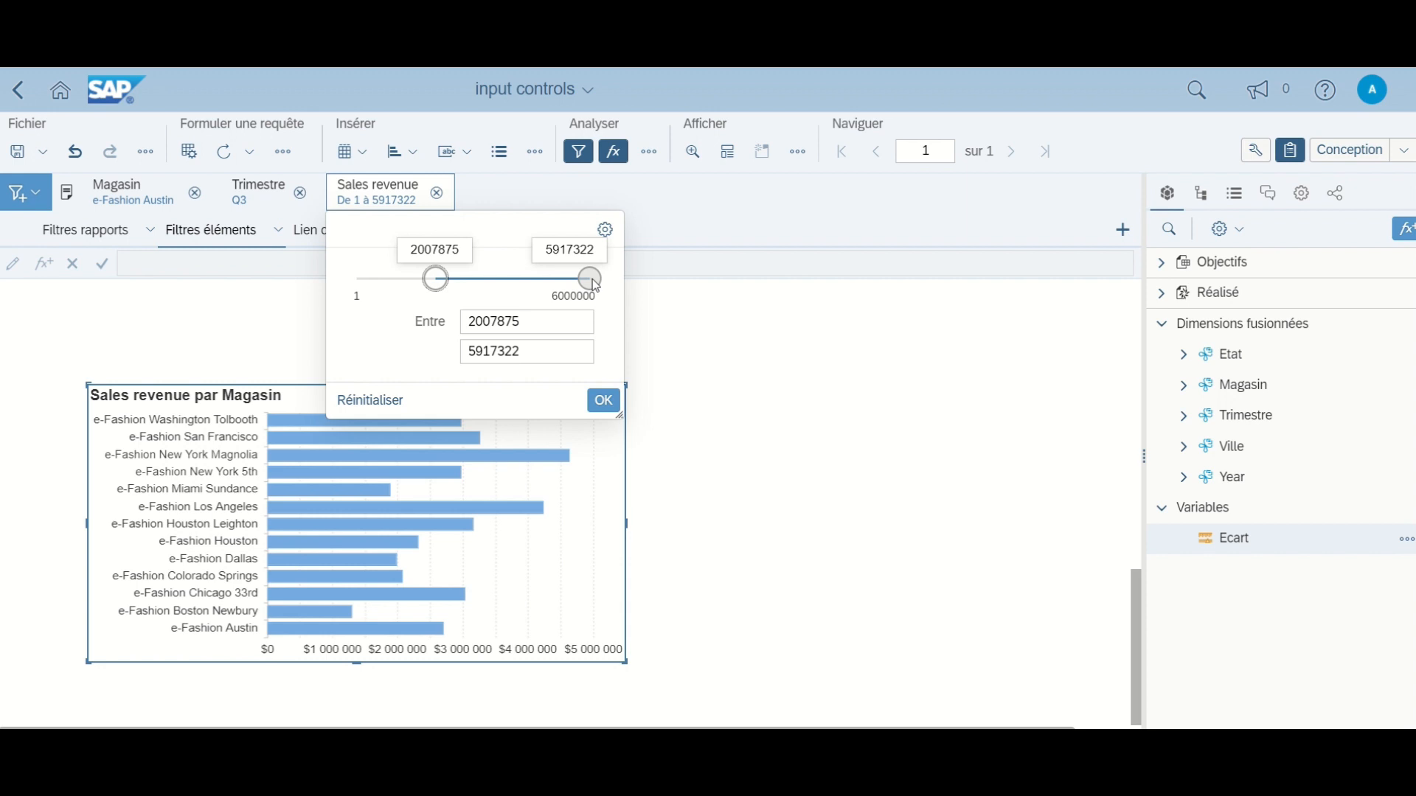
drag(595, 286, 503, 285)
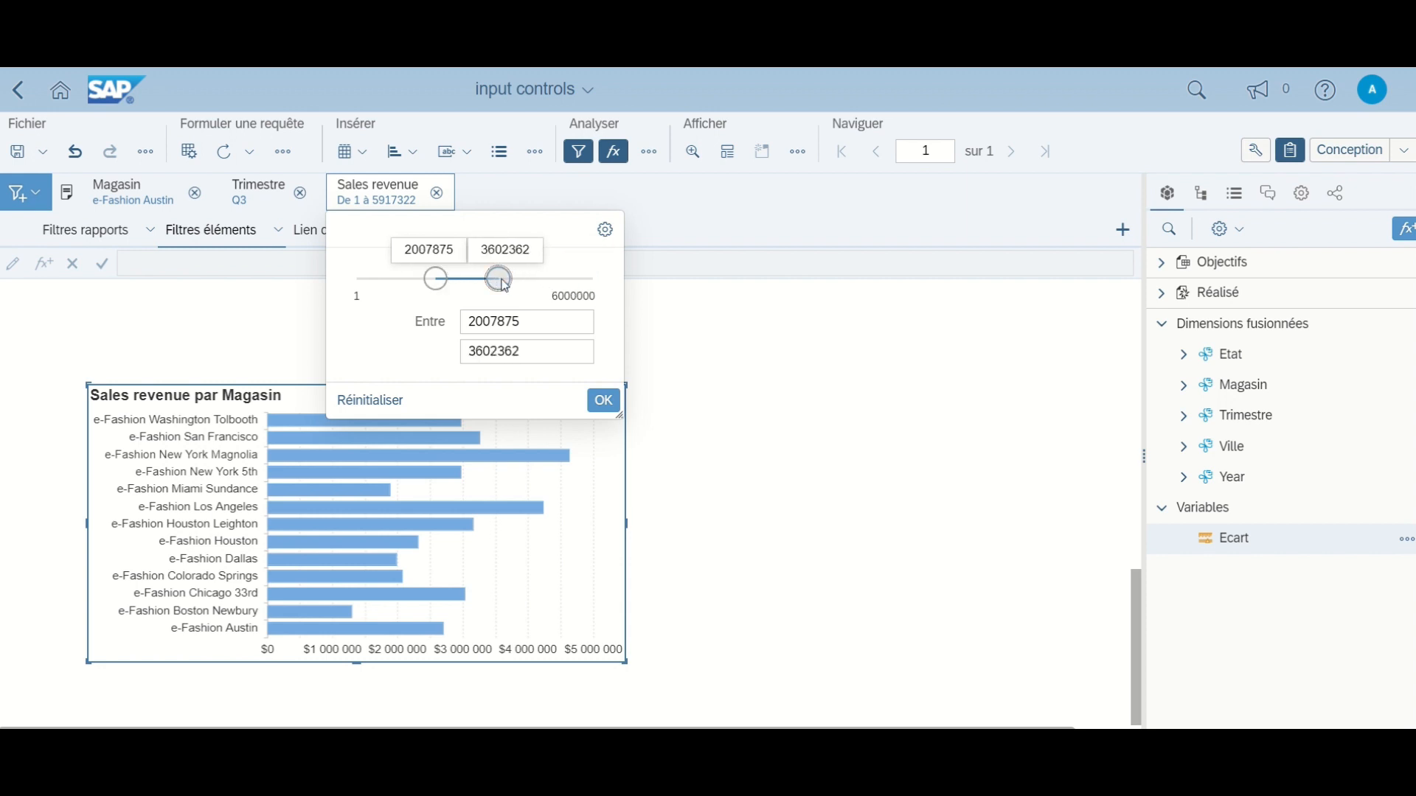
click(603, 401)
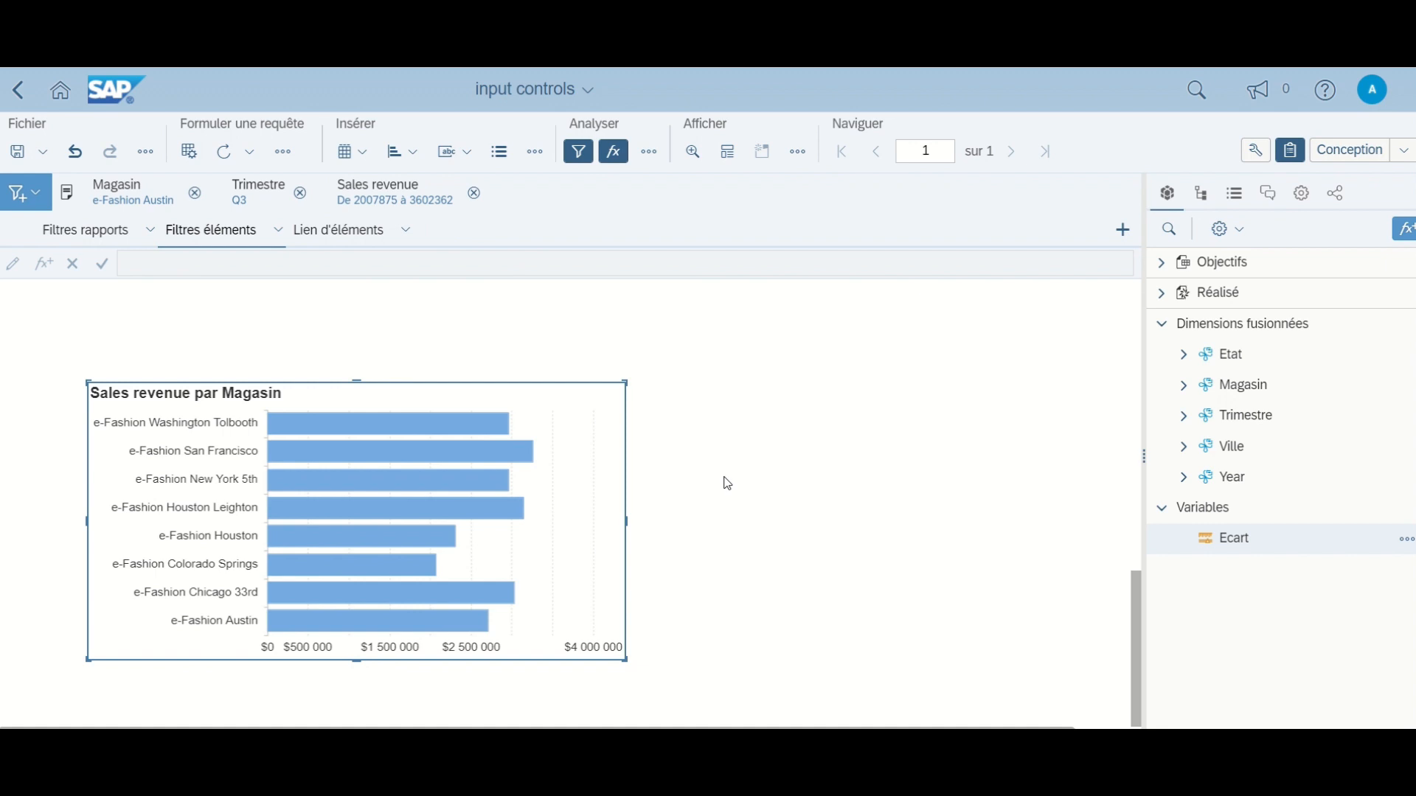
scroll(908, 561, up, 10)
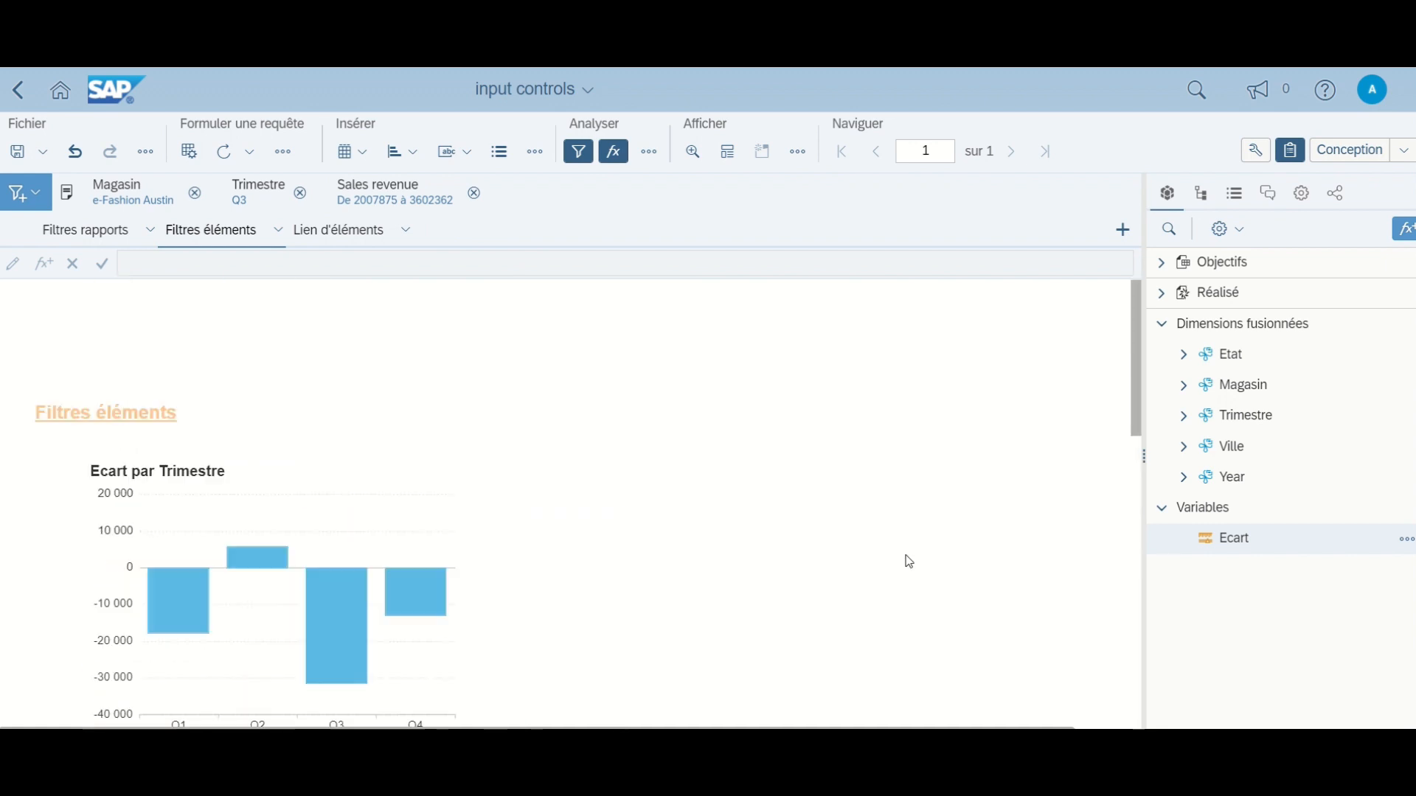
scroll(908, 562, down, 1)
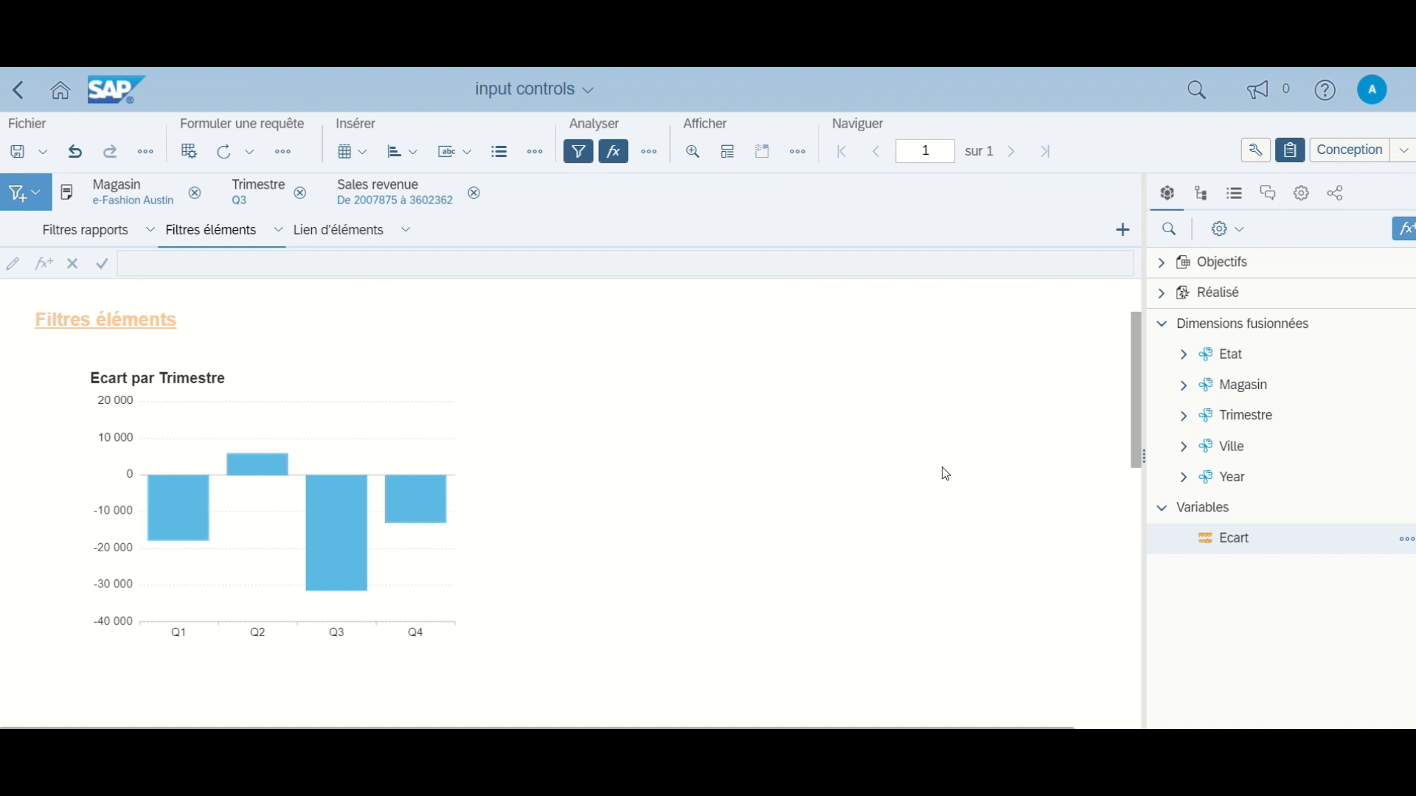
scroll(946, 473, down, 4)
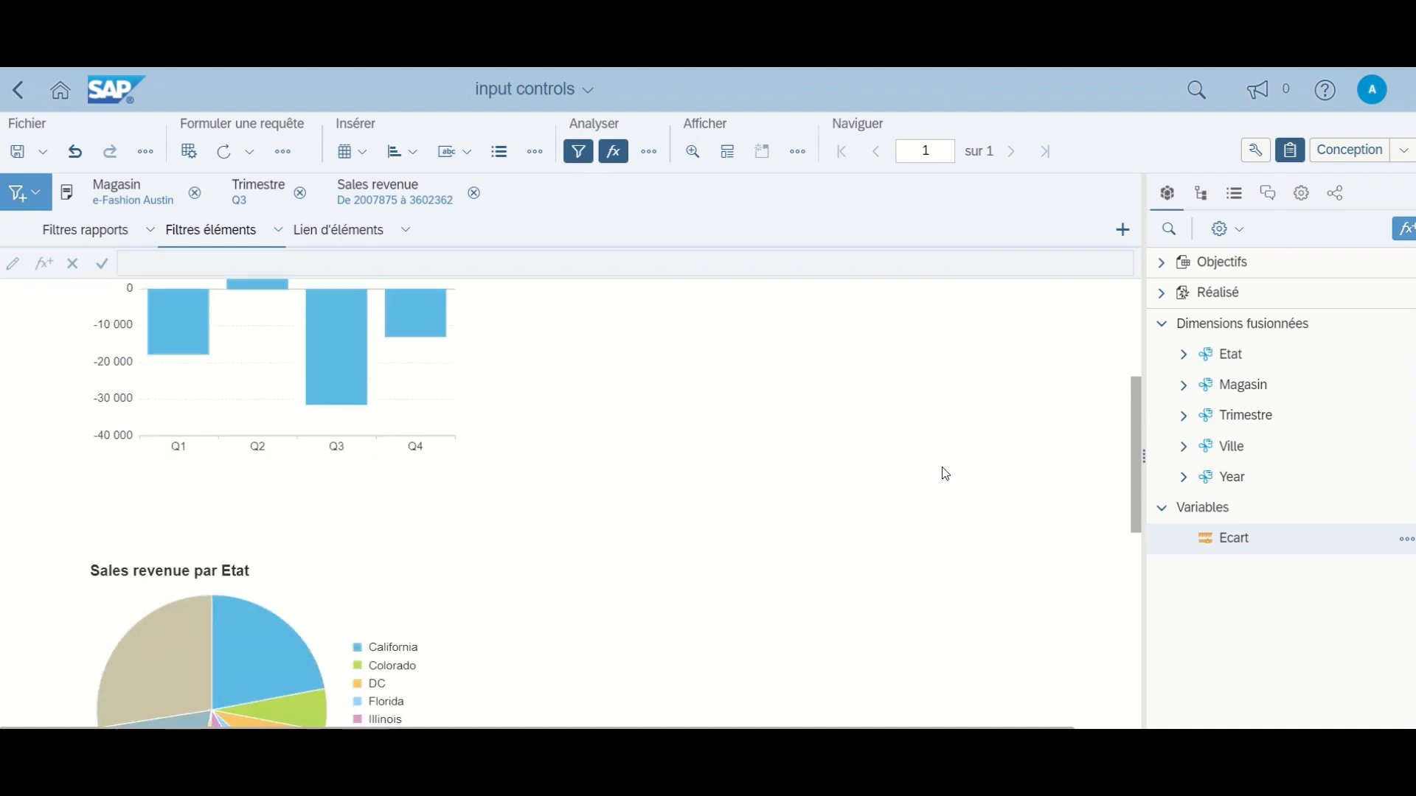
scroll(945, 474, up, 5)
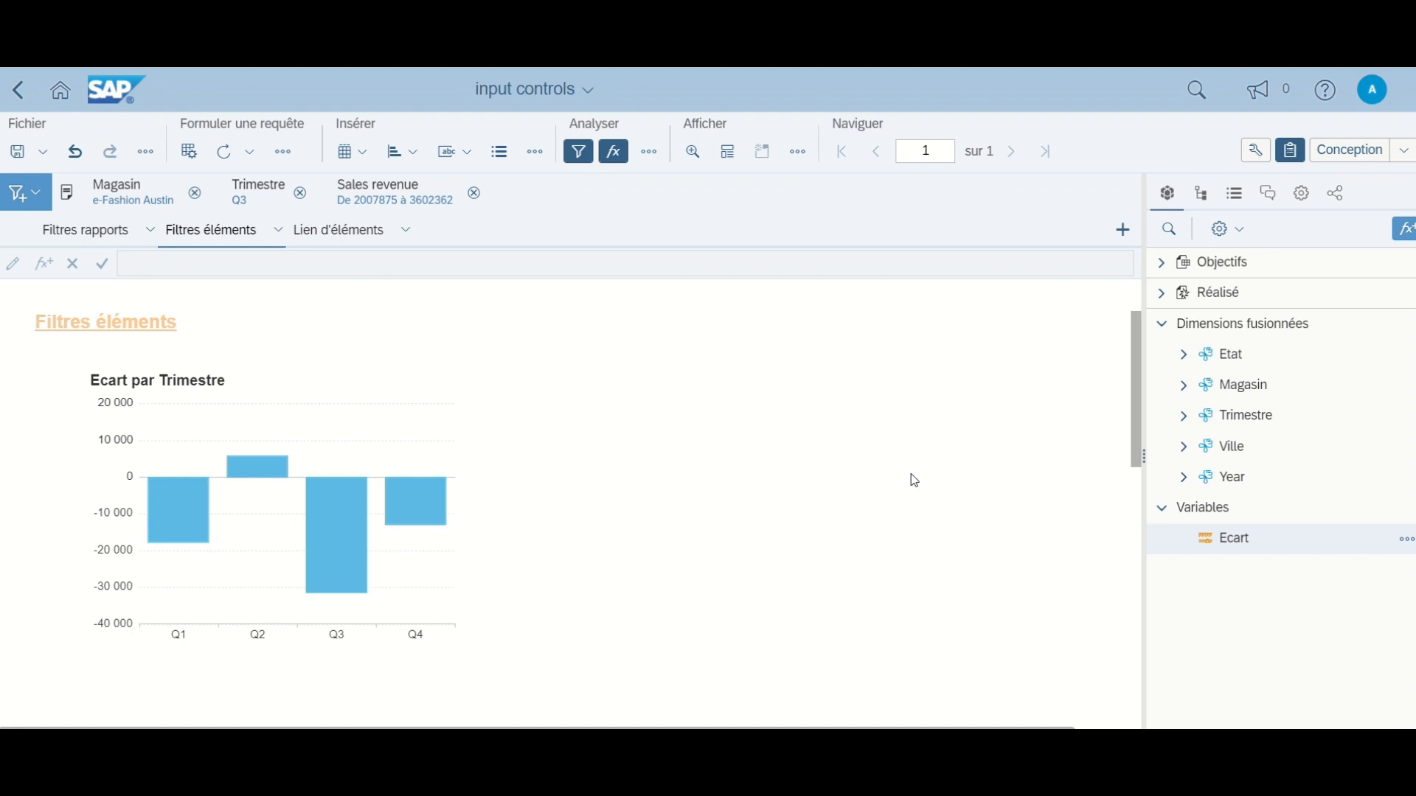
scroll(914, 480, up, 2)
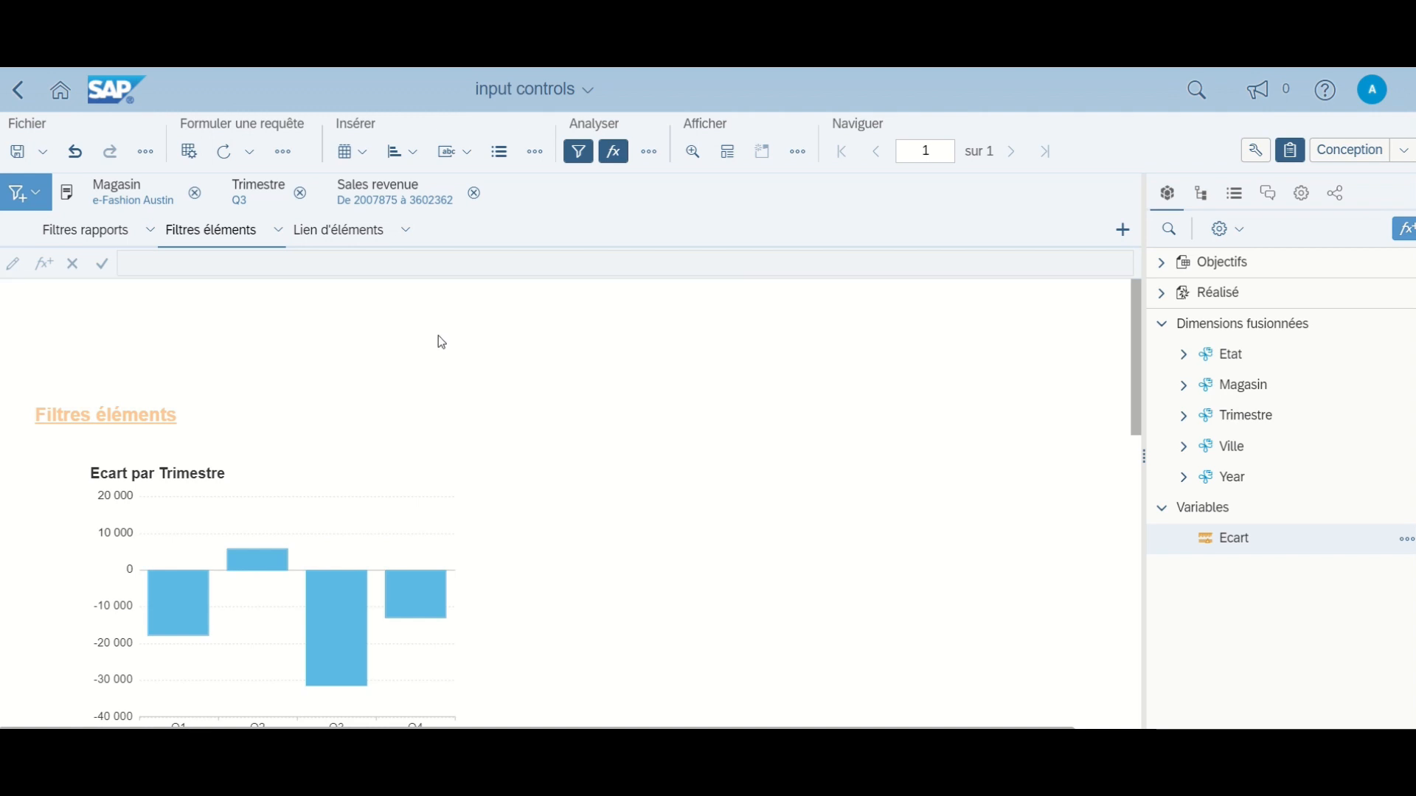
Step: In the Lien d'éléments report, insert a one-column table of the merged dimension Magasin beside the sales table and fit its width to the store names
click(354, 246)
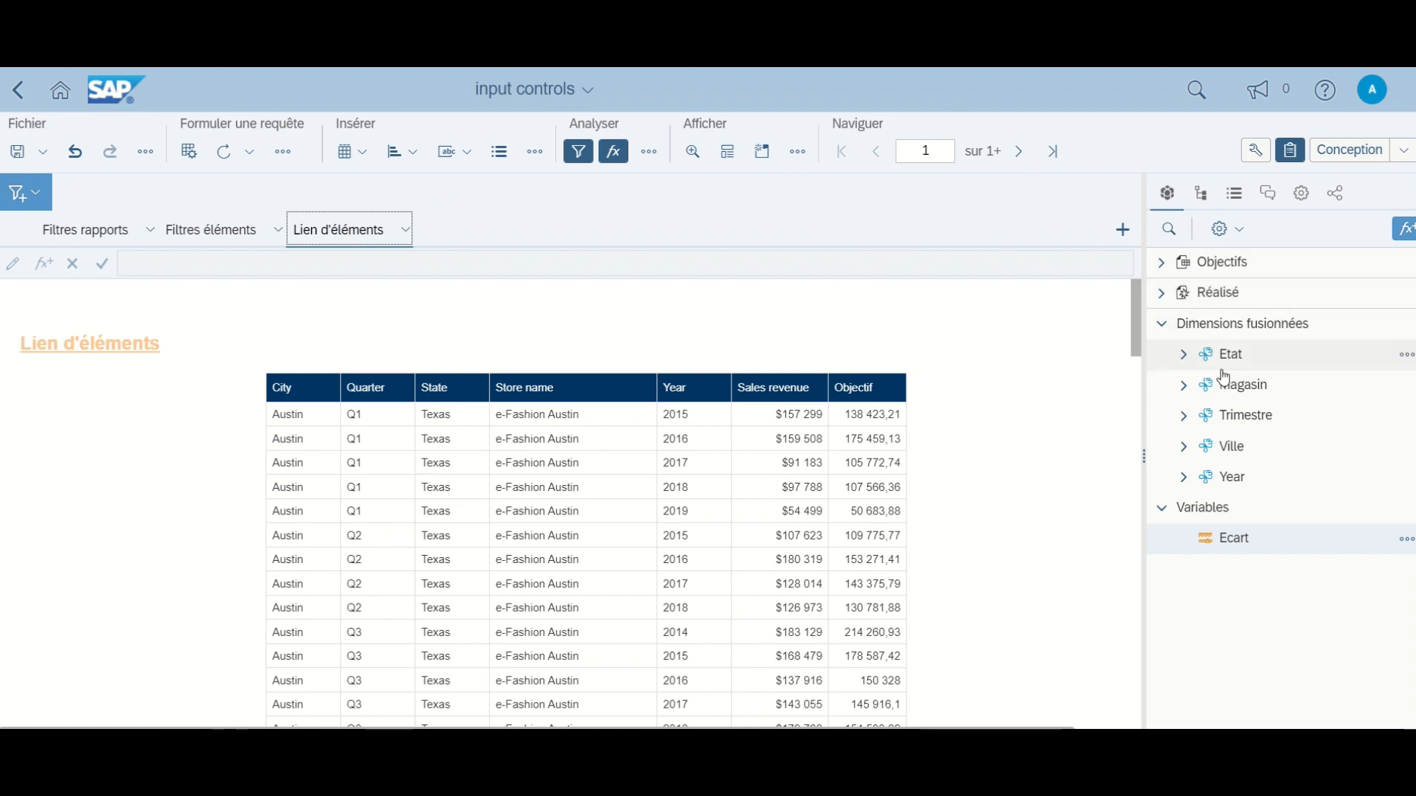
click(1294, 391)
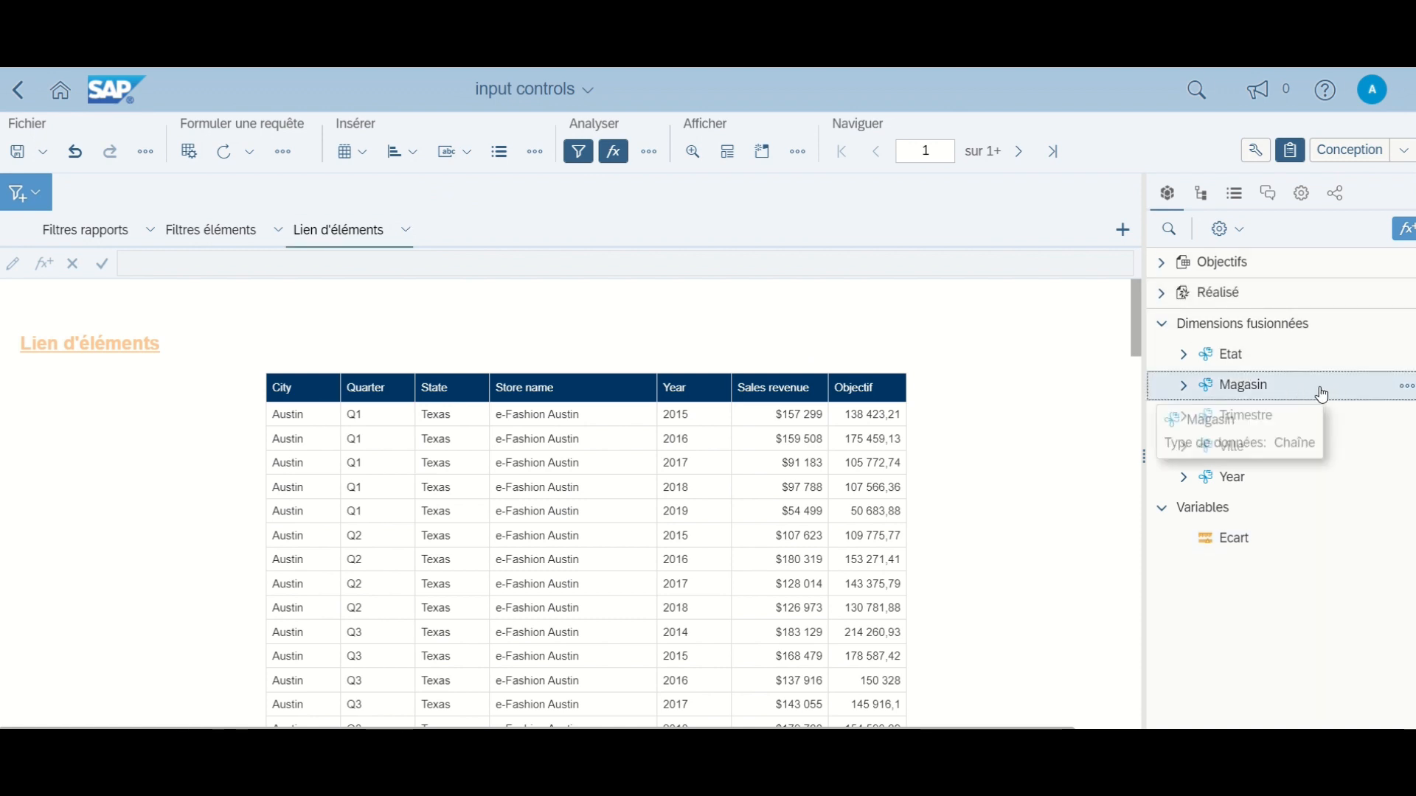
drag(1296, 396, 19, 391)
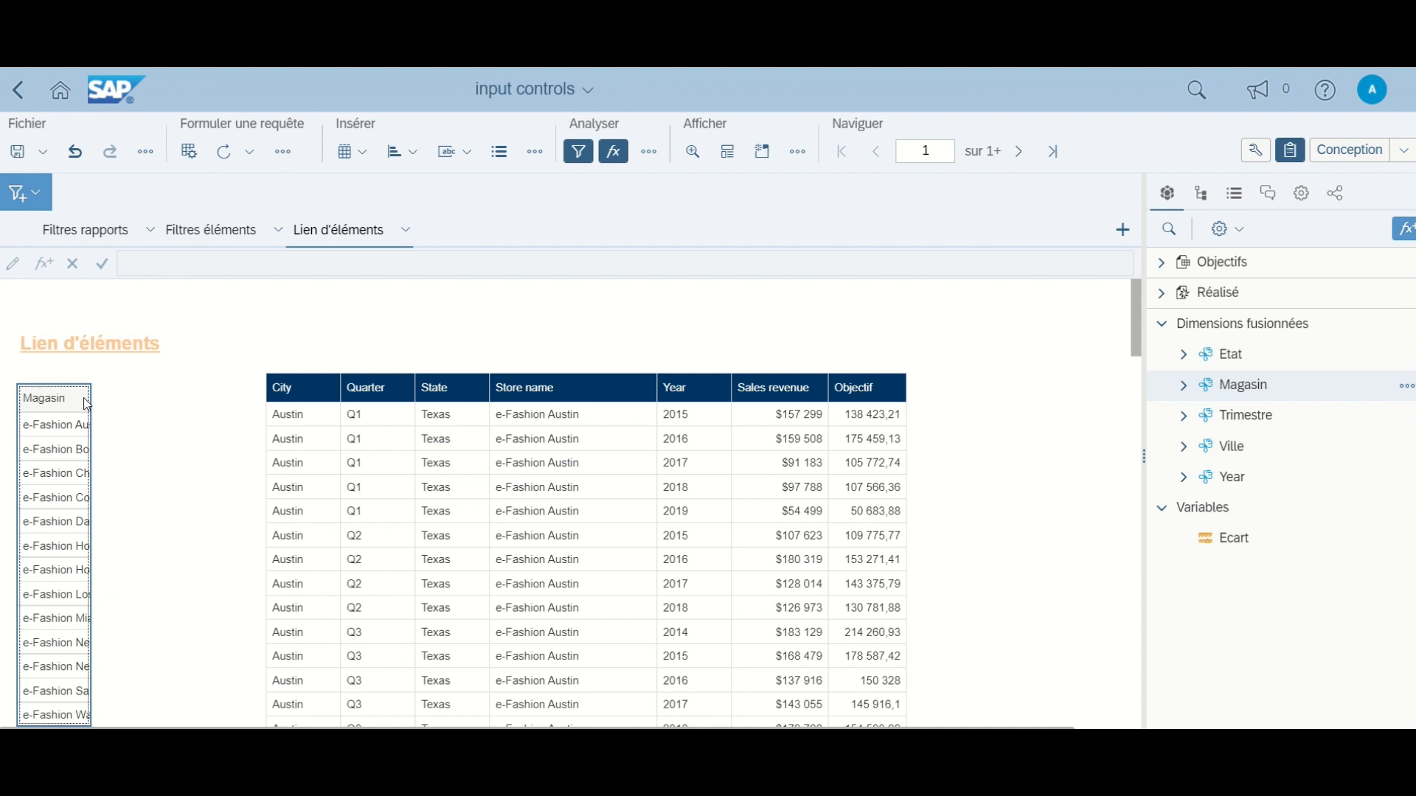
click(88, 399)
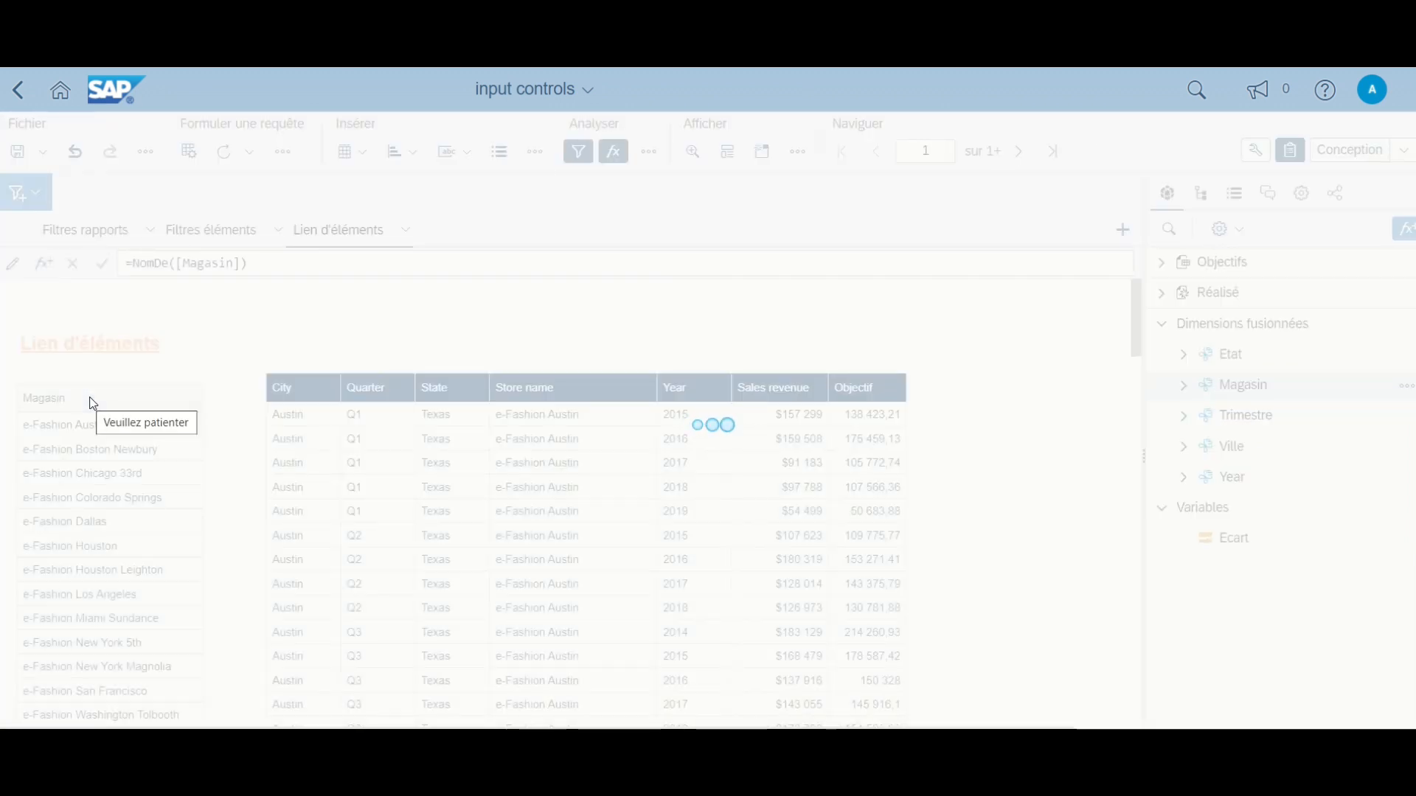
Step: Give the header cell of the Magasin table a golden yellow background
click(1290, 151)
click(1254, 152)
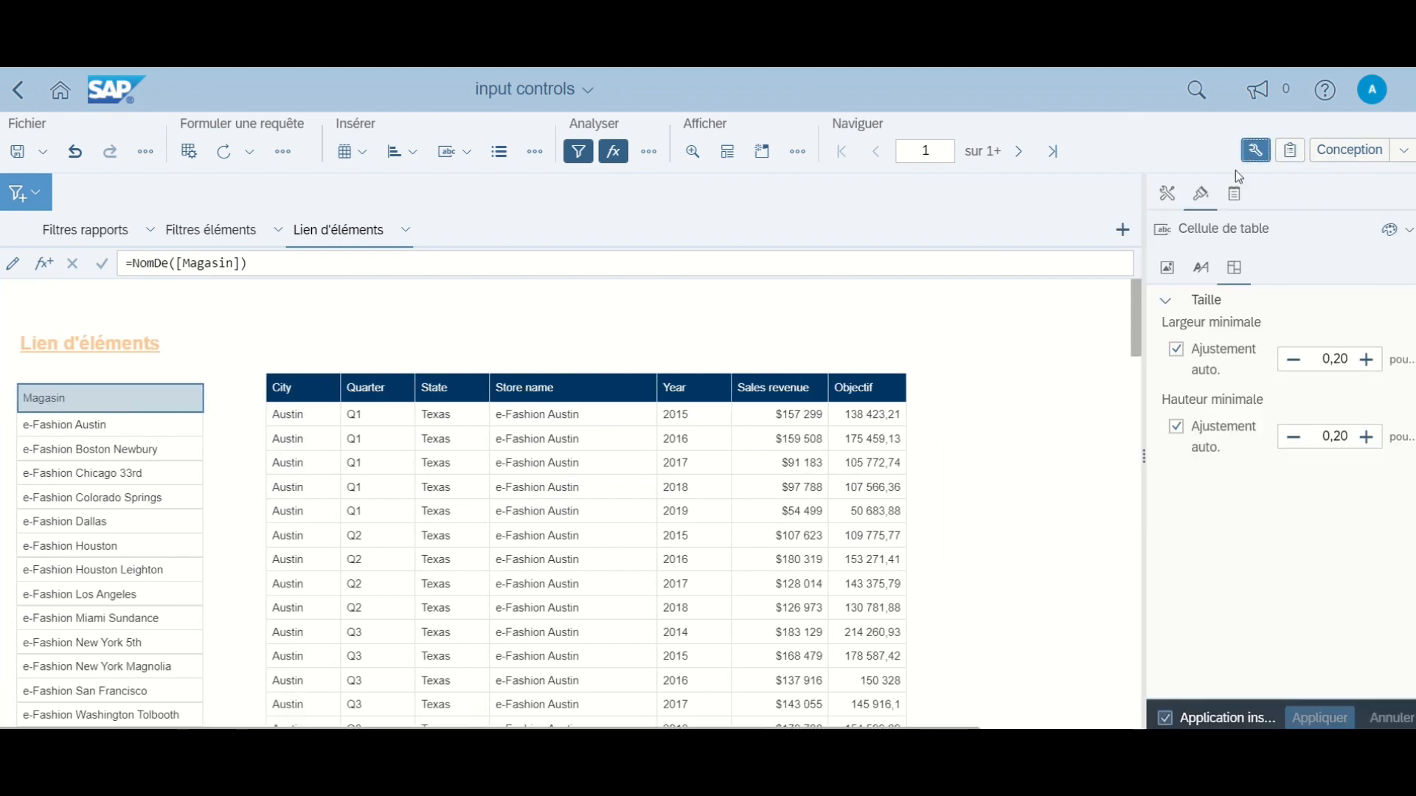
click(1168, 273)
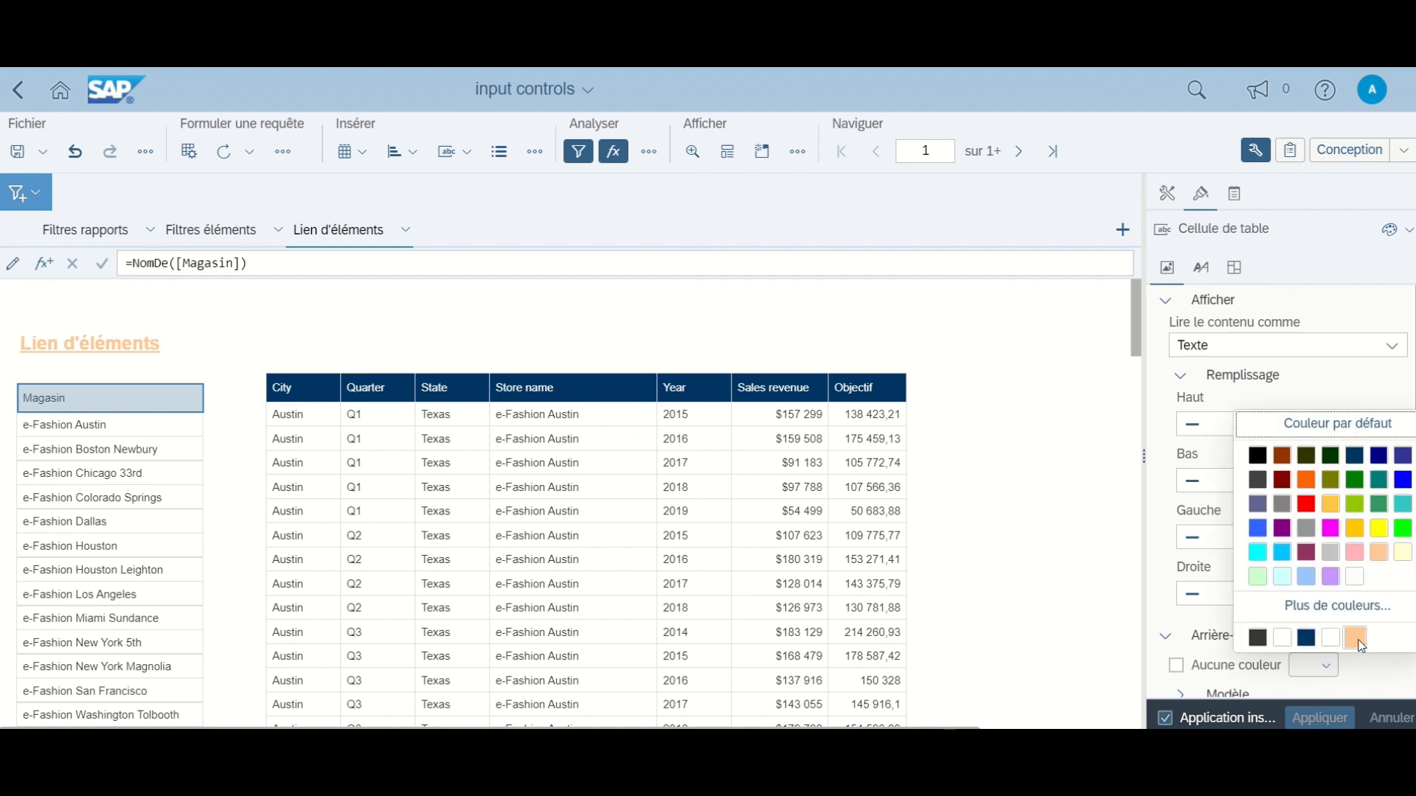
click(1357, 531)
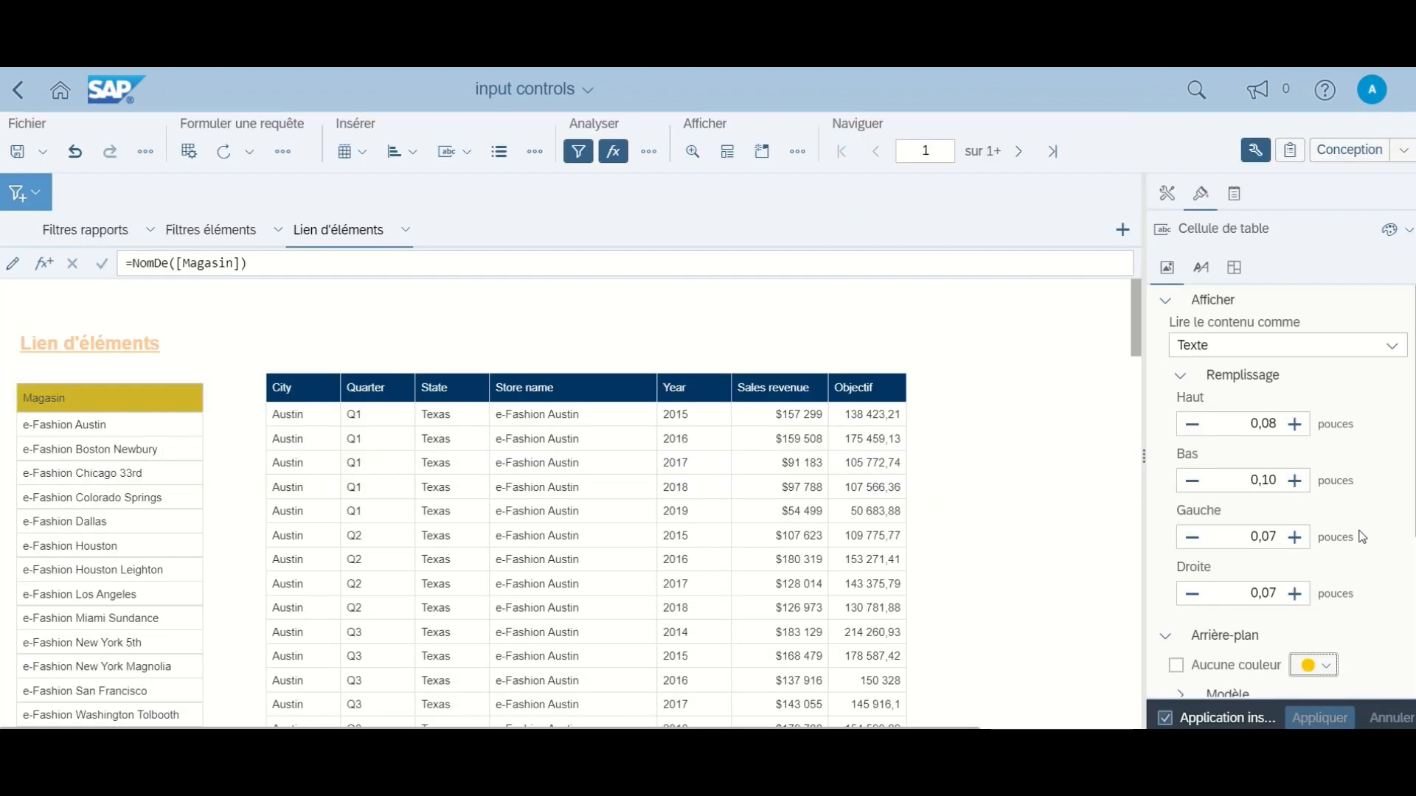
Step: Make the header text of the Magasin table white and bold
click(1209, 267)
click(1186, 359)
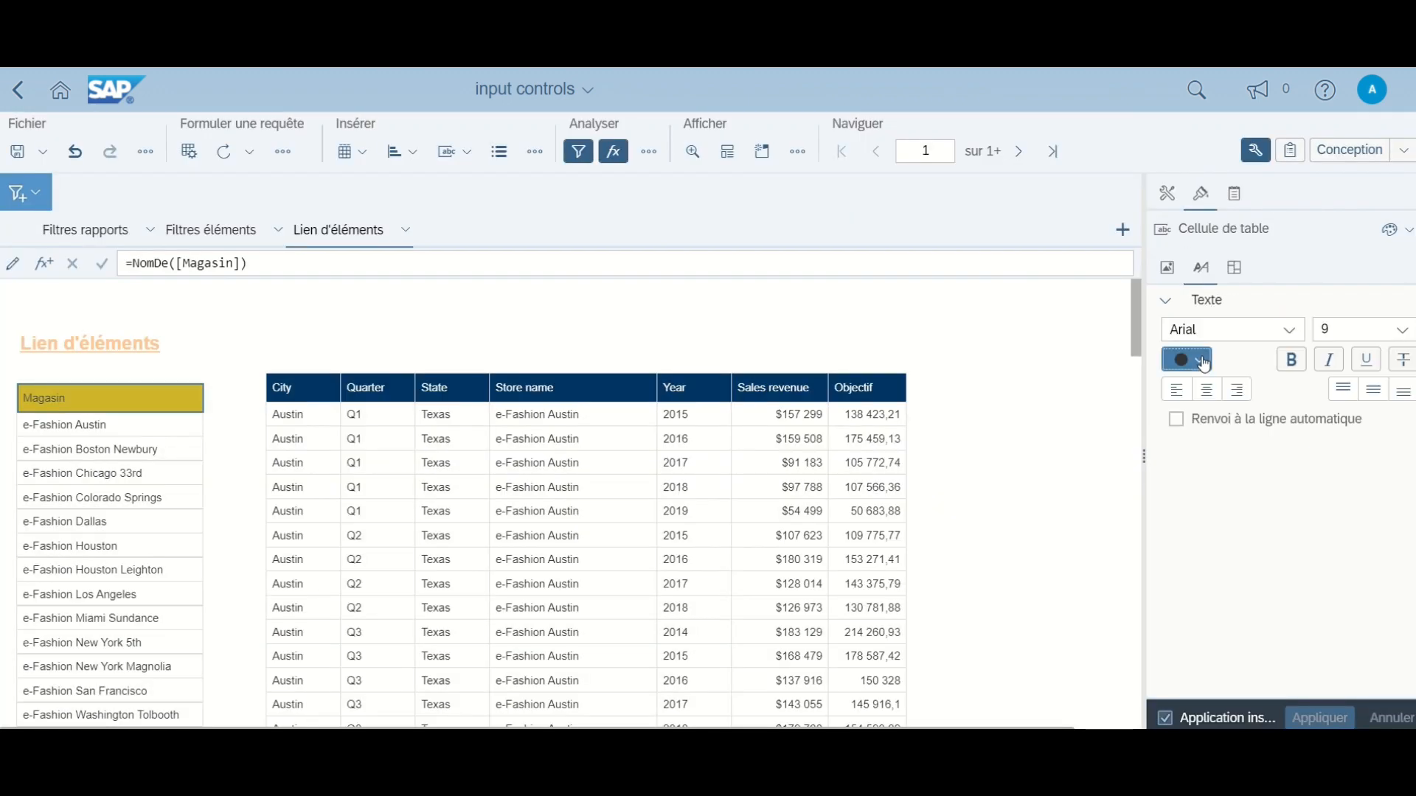
click(1298, 459)
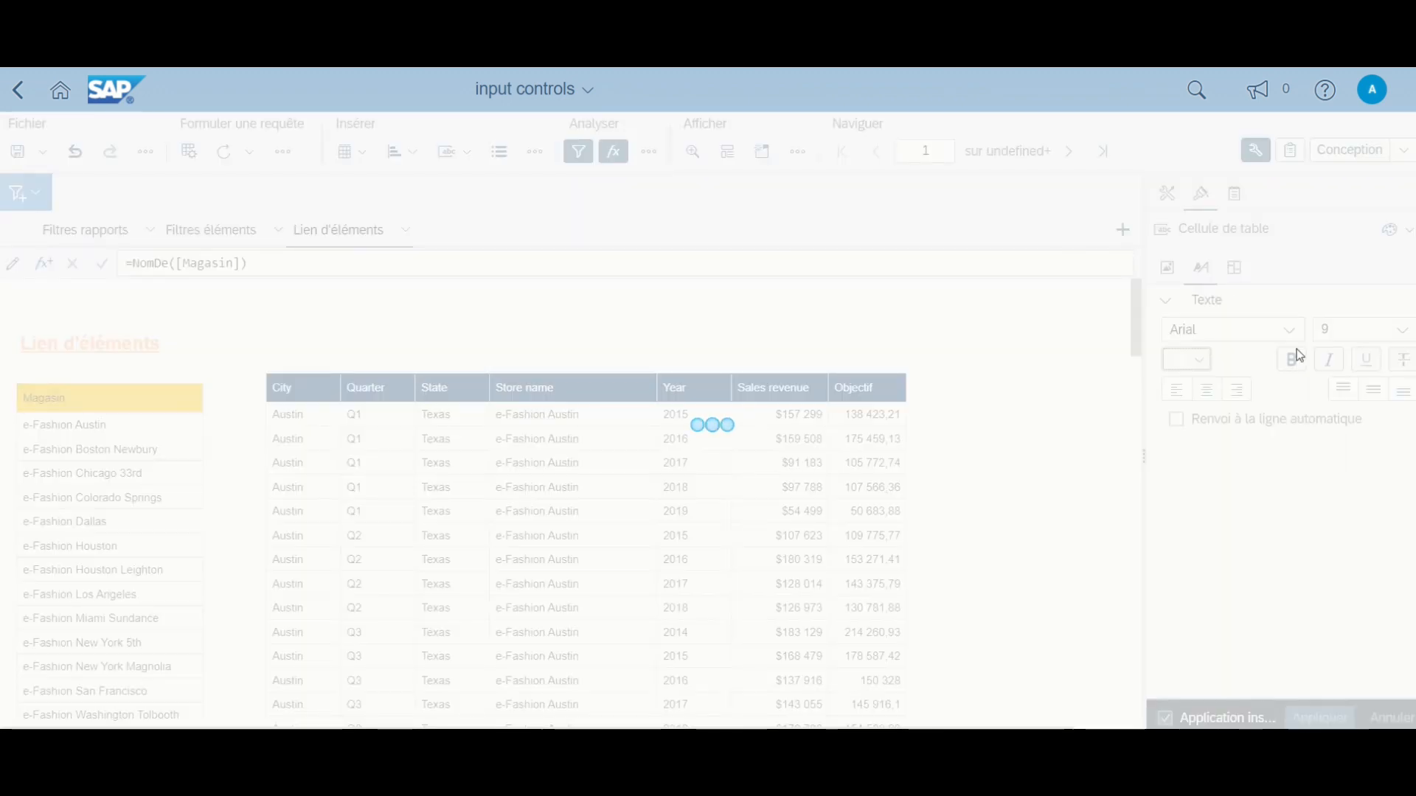
click(1297, 369)
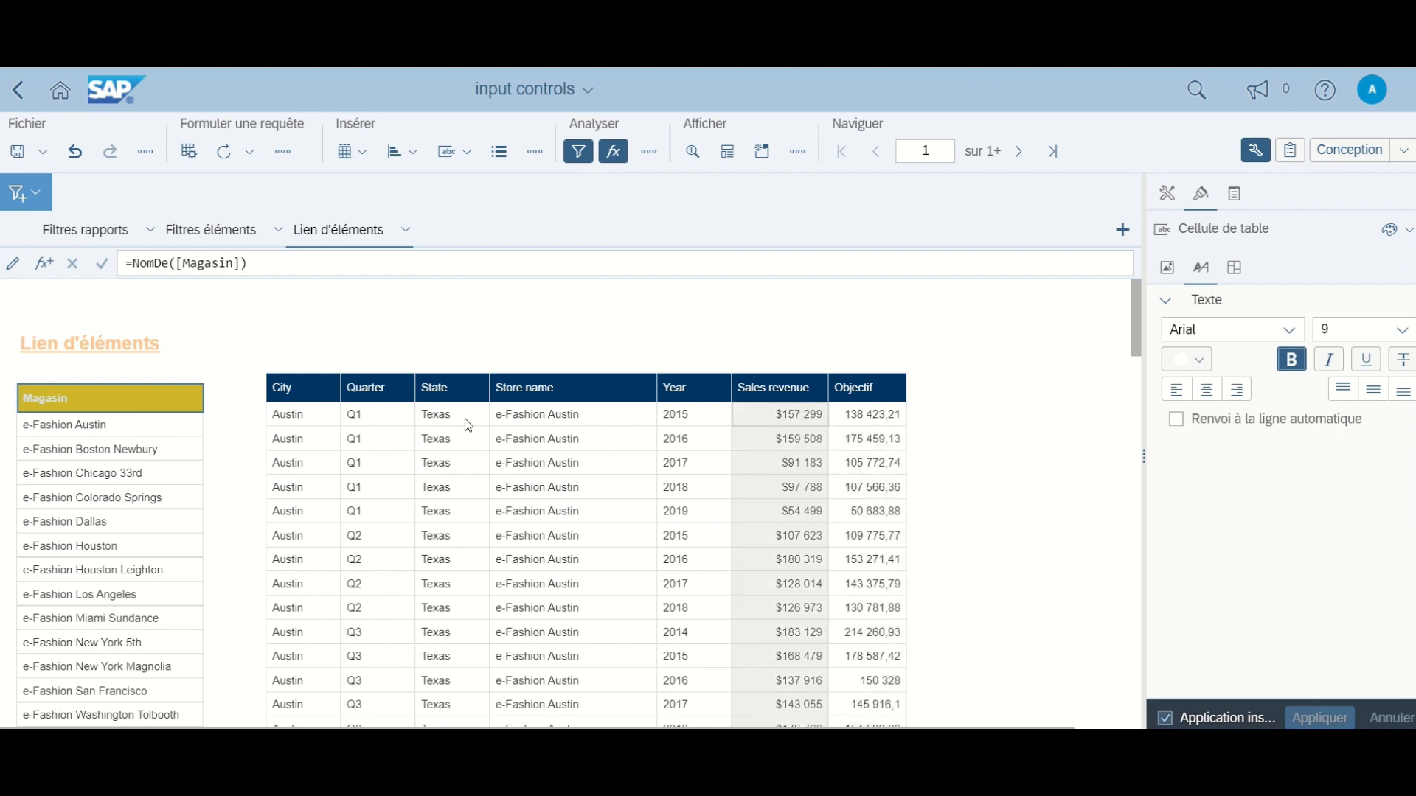
Step: Create an element link from the store names column, filtering on Magasin, named Magasin and targeting the whole Lien d'éléments report
click(126, 426)
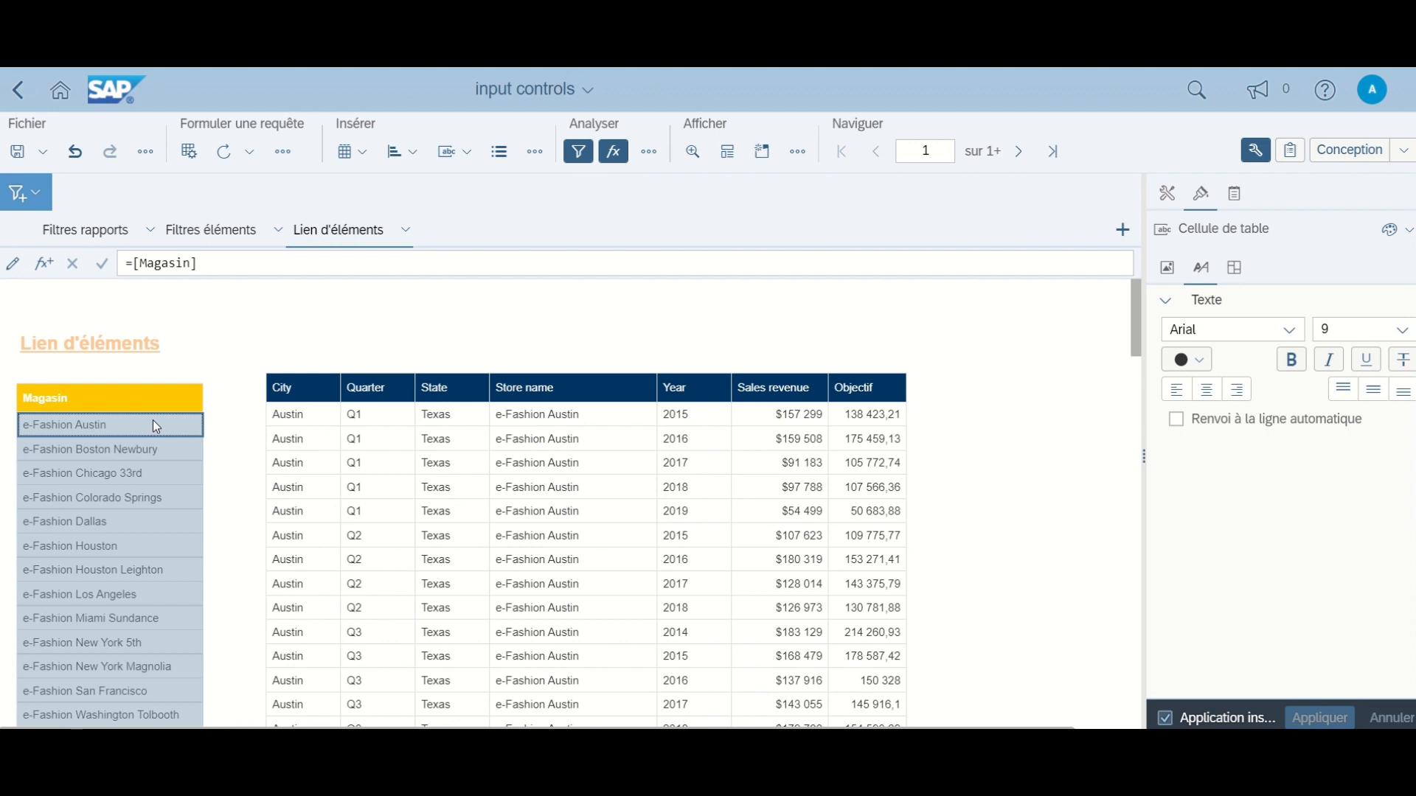
scroll(153, 426, down, 1)
scroll(155, 424, up, 1)
right_click(157, 427)
mouse_move(383, 576)
click(454, 572)
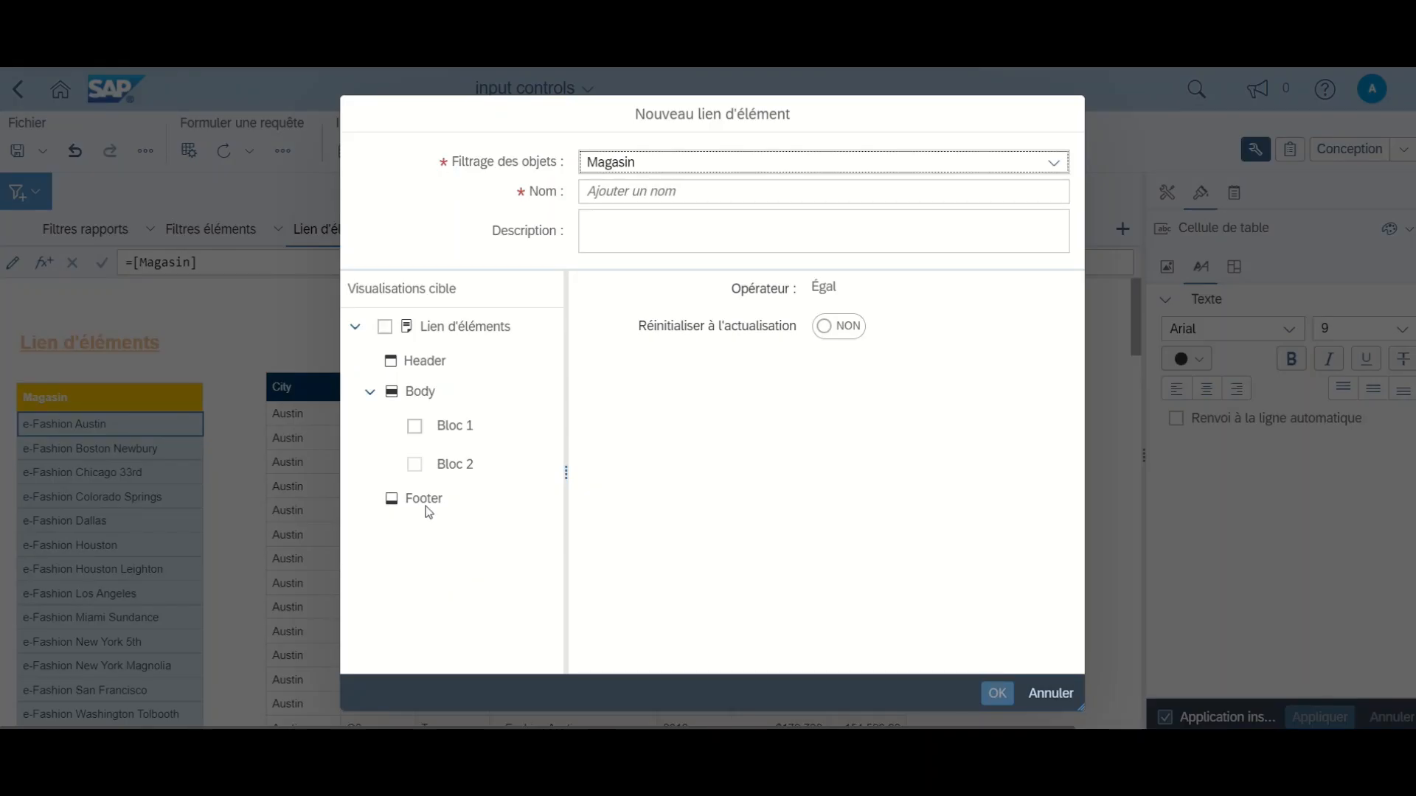
click(971, 191)
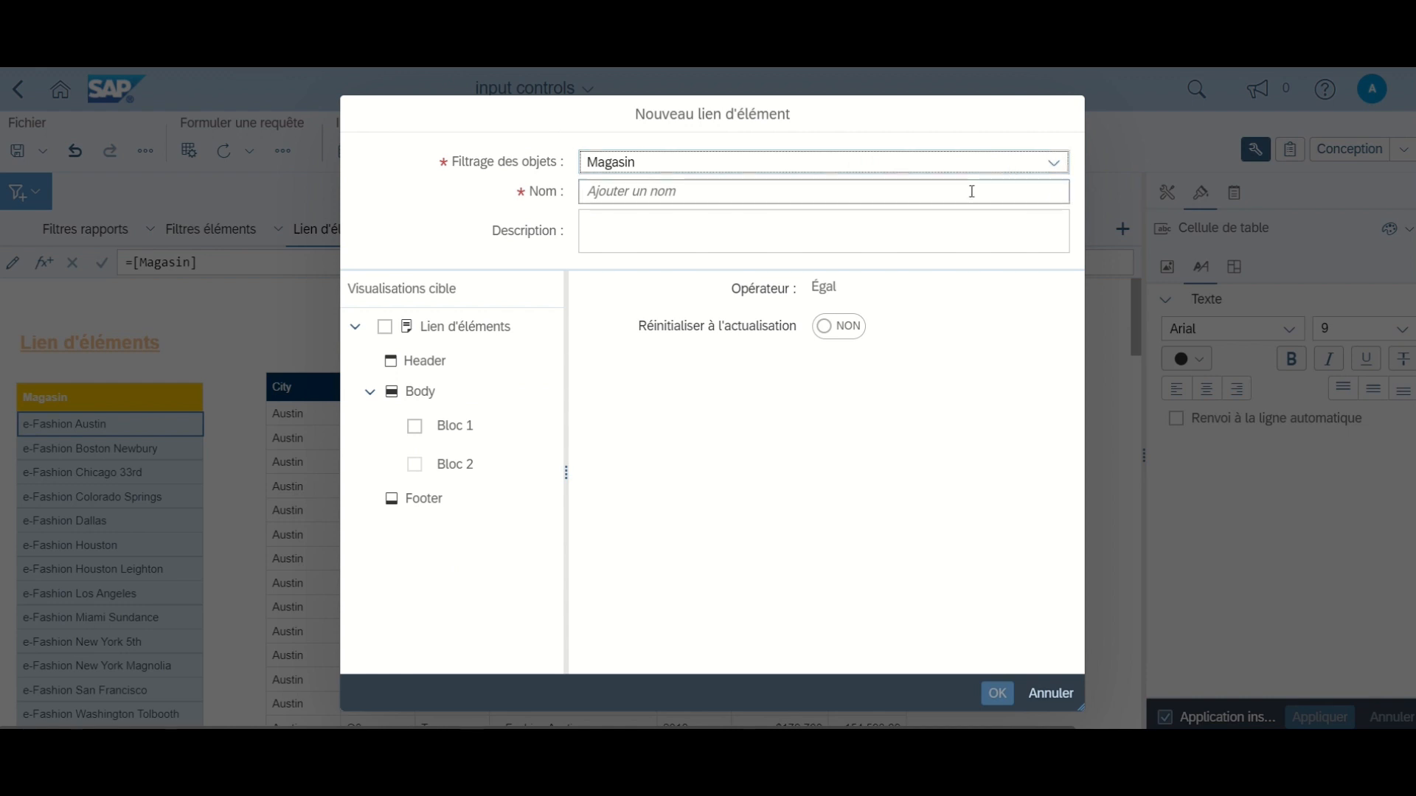
text(Magasin)
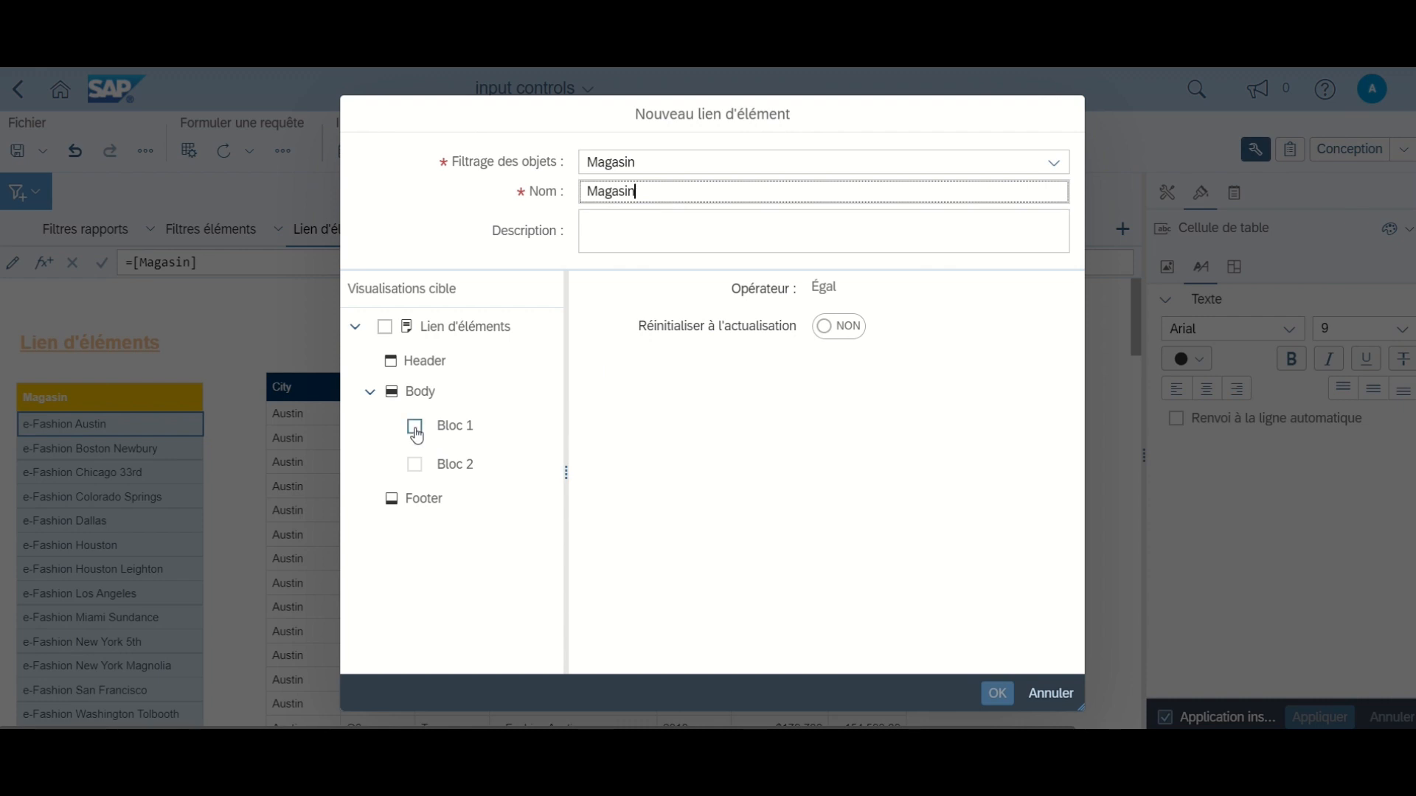
click(384, 327)
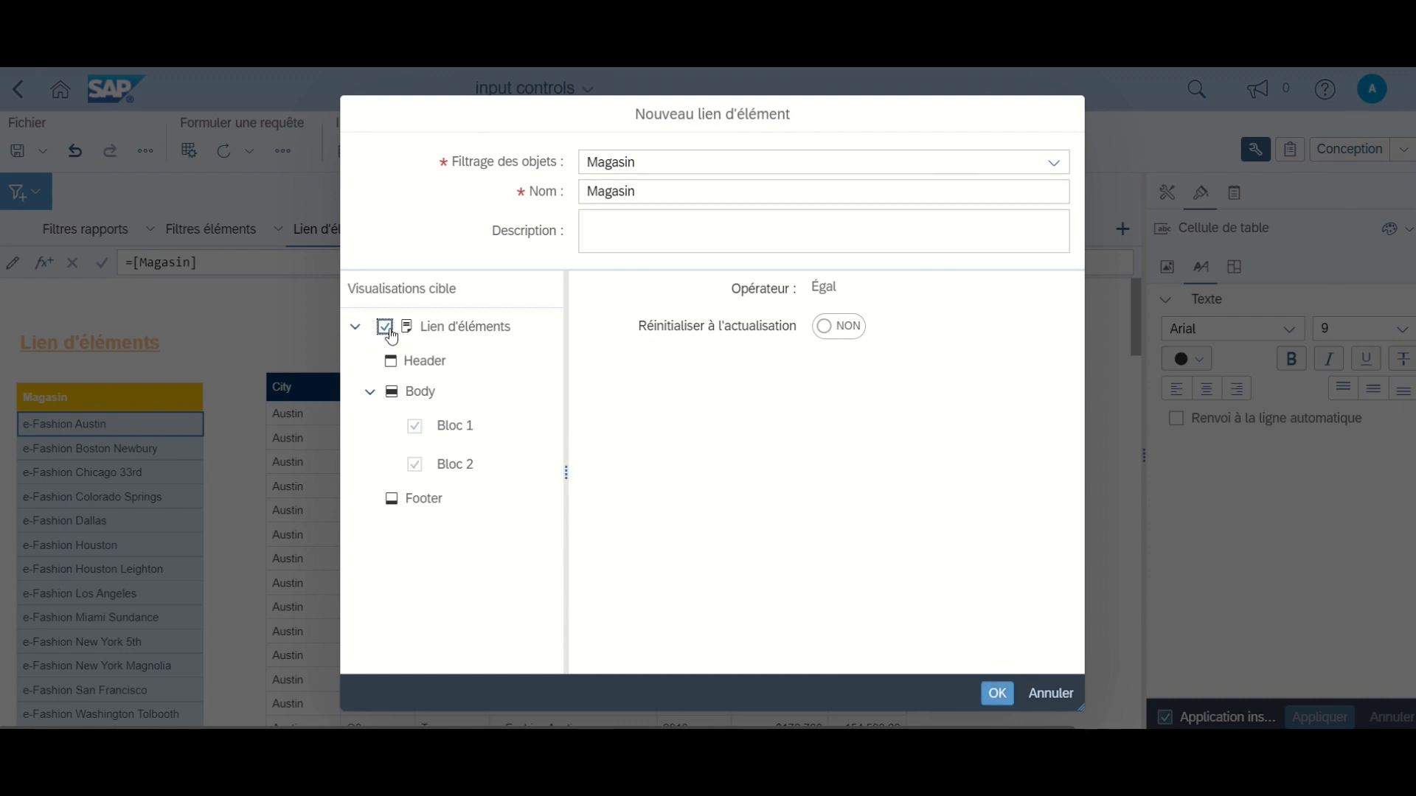
drag(652, 115, 685, 115)
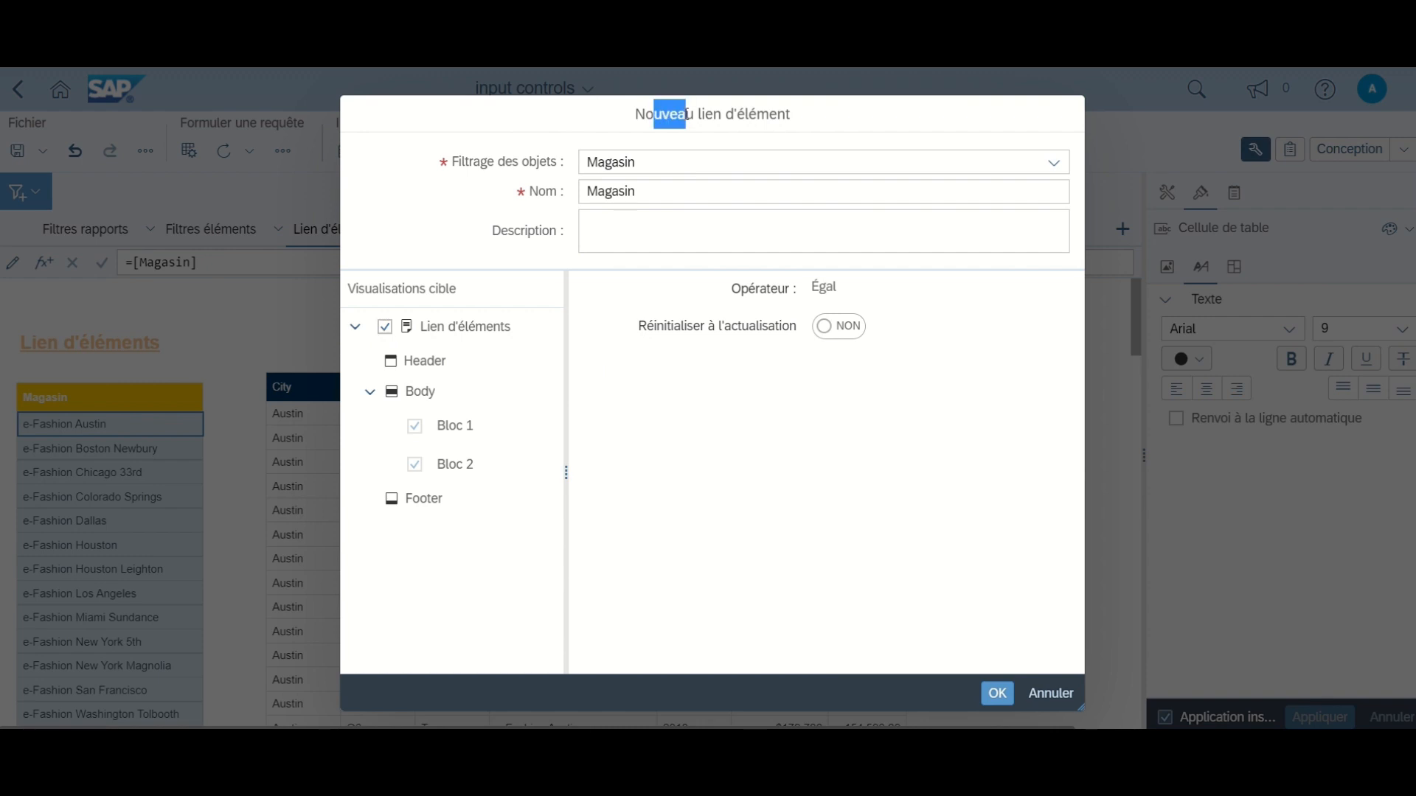
drag(594, 104, 737, 111)
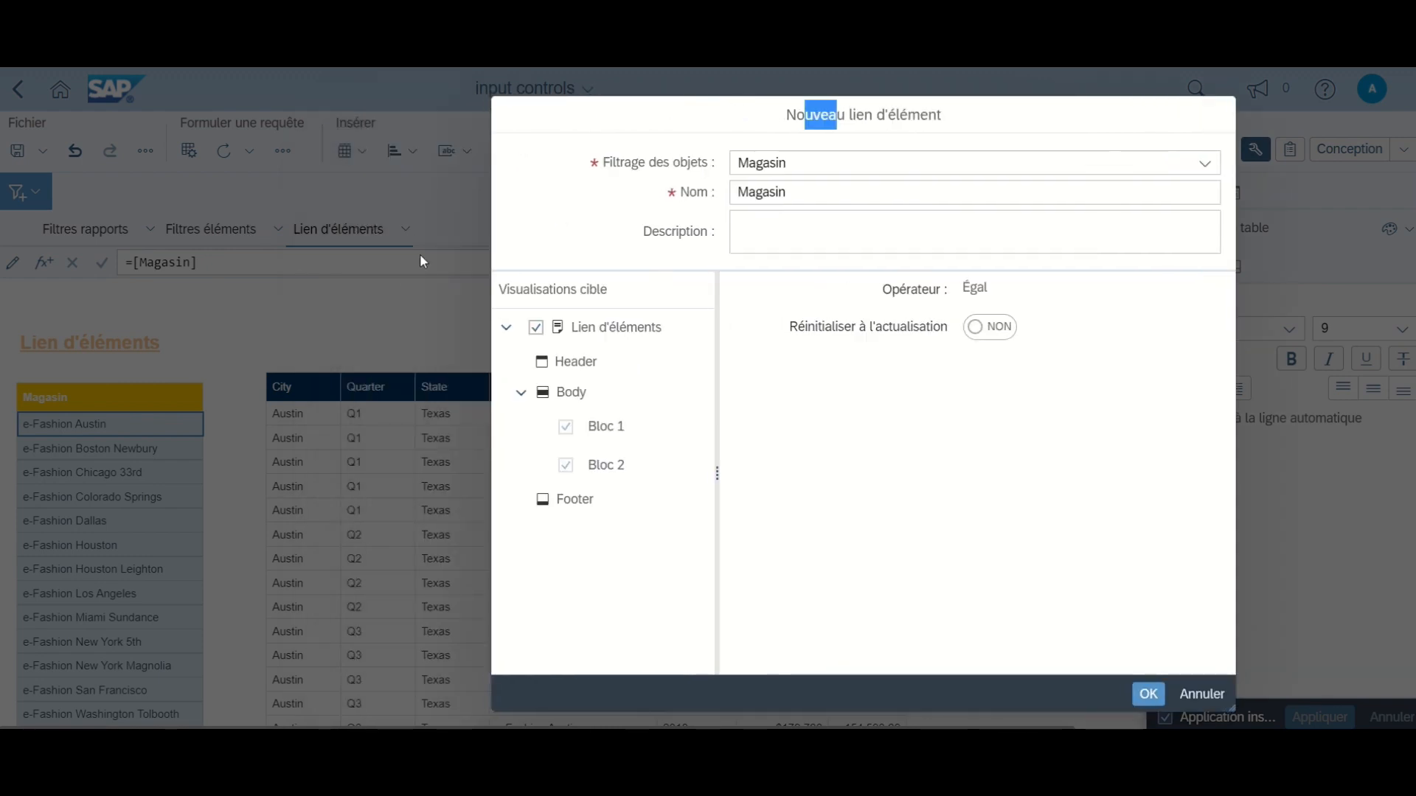
click(1147, 694)
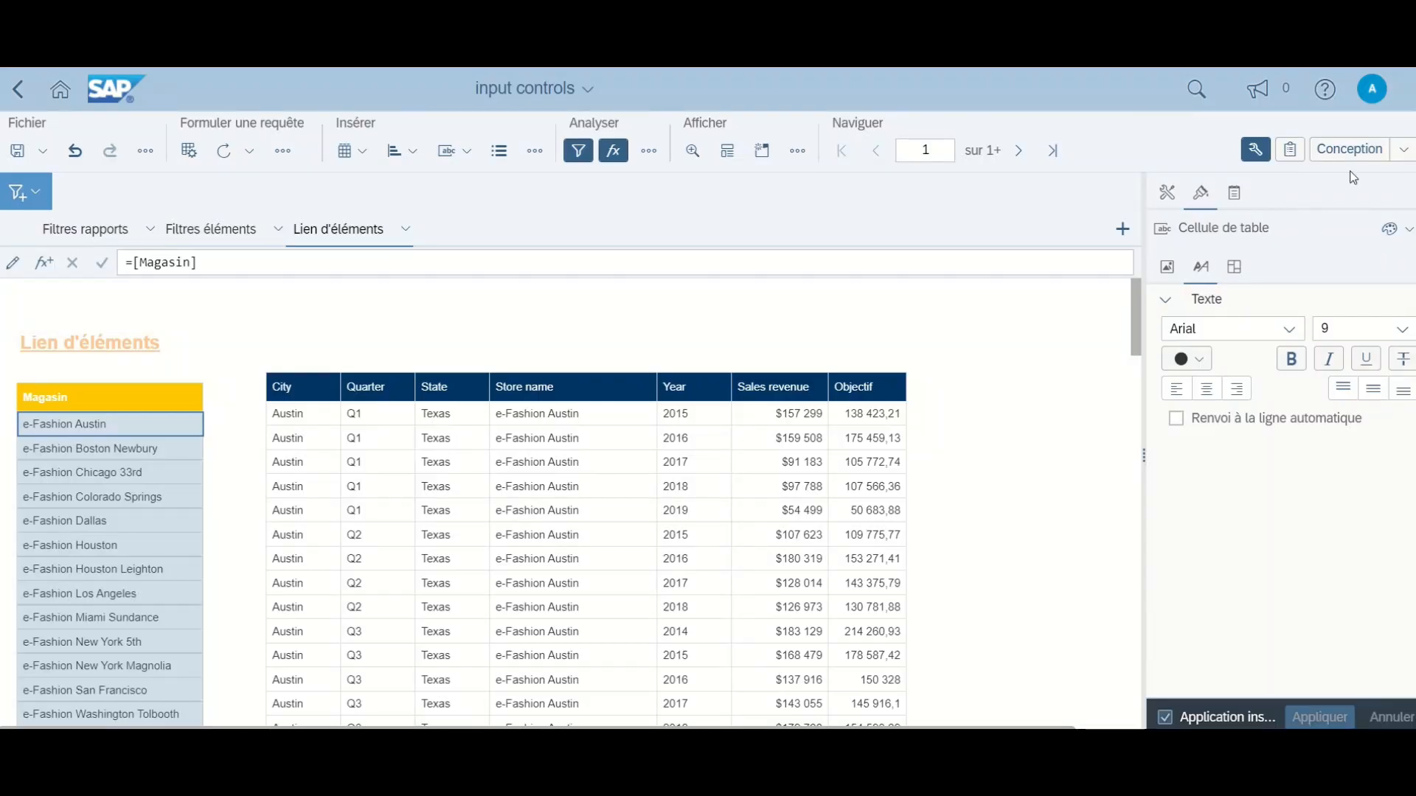
Step: Switch the document to Lecture mode, filter the report on e-Fashion Austin through the Magasin table, and look over the sales rows
click(1402, 150)
click(1367, 172)
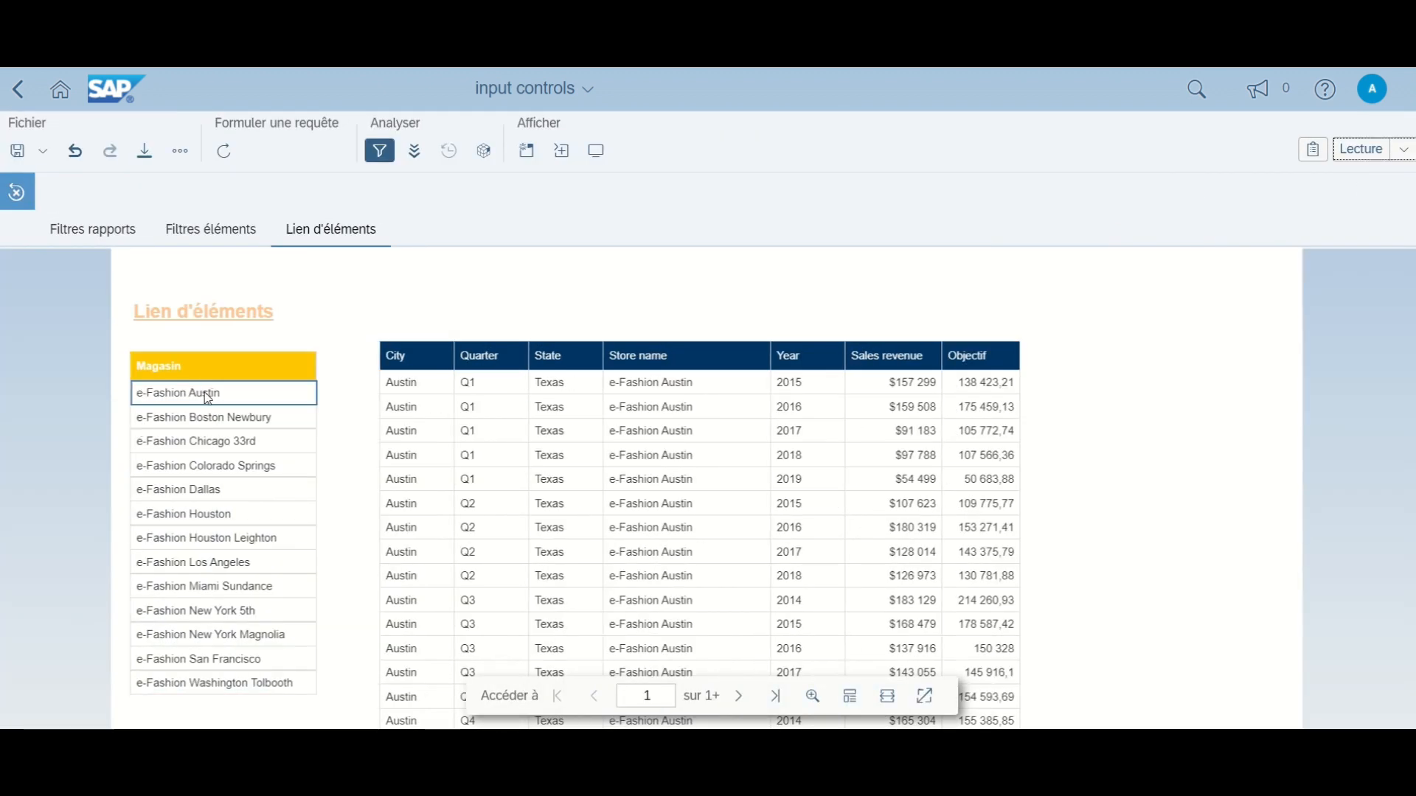
click(220, 393)
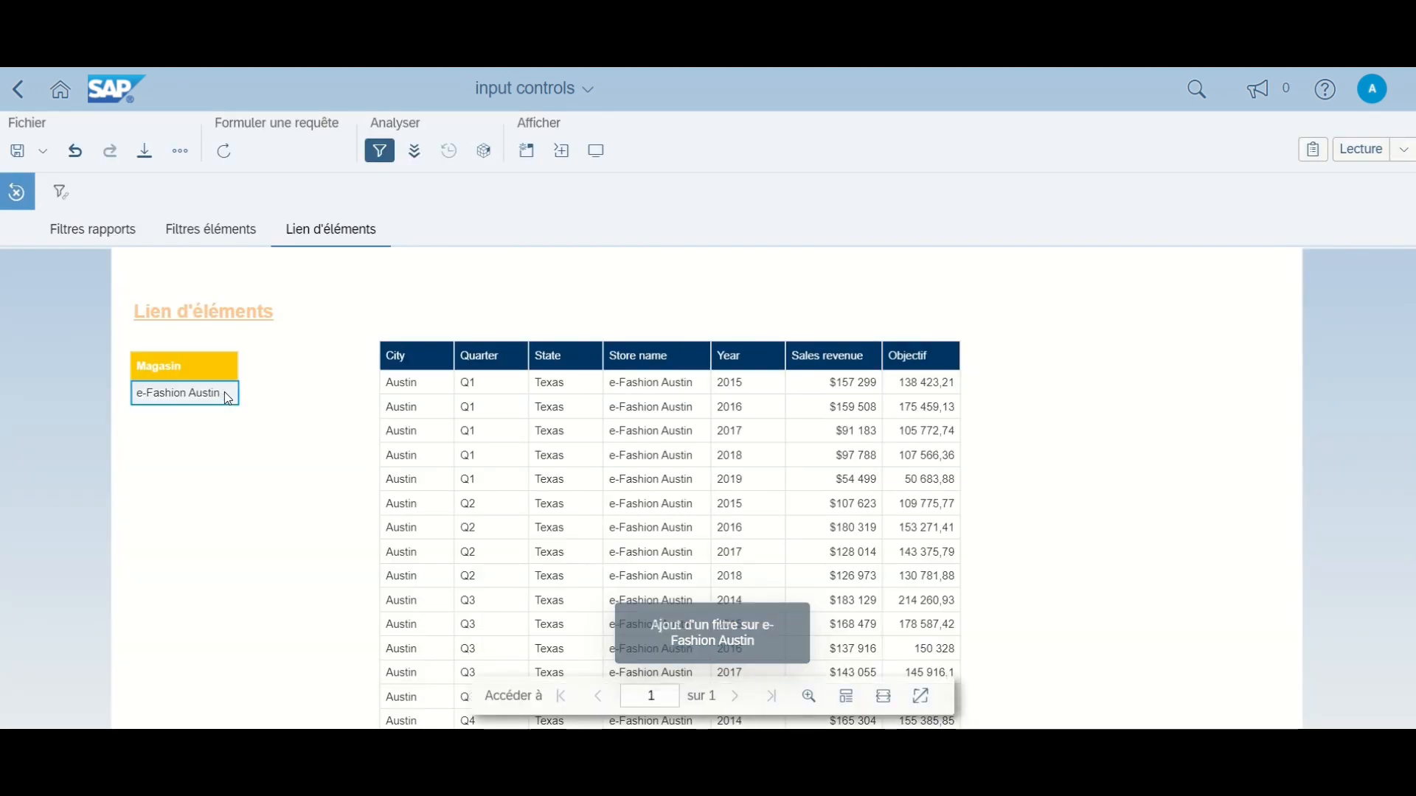
scroll(1112, 517, down, 5)
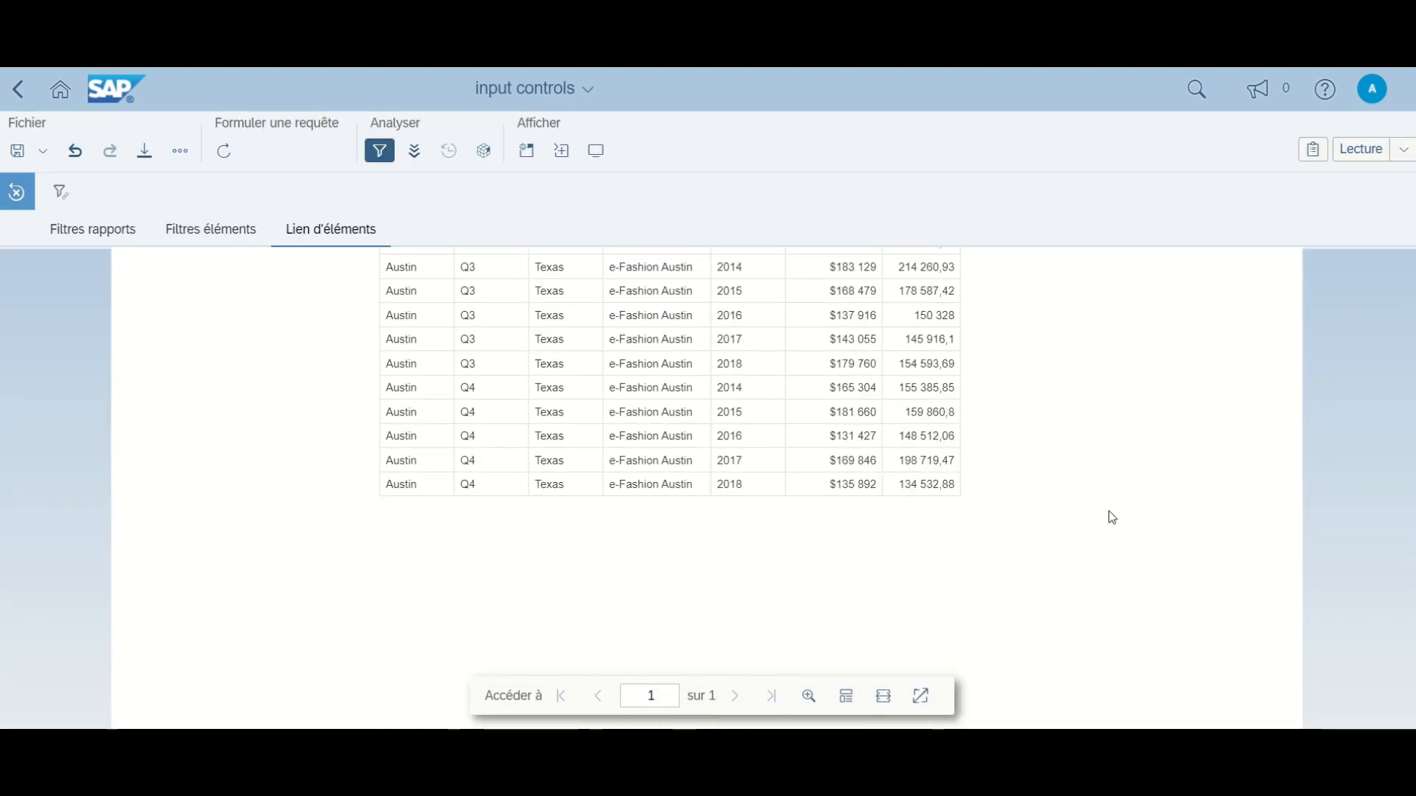
scroll(1111, 524, up, 5)
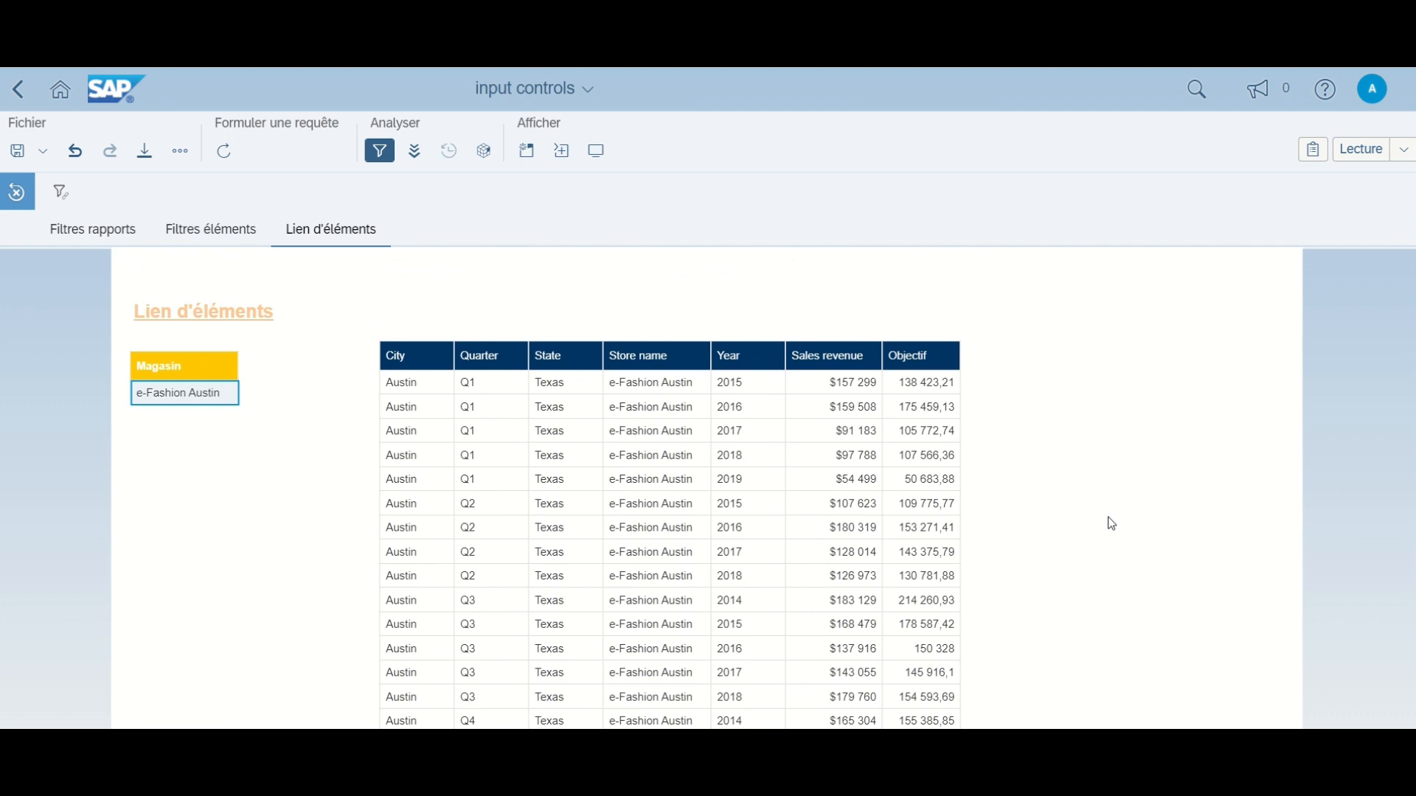
Step: Remove the e-Fashion Austin filter, look over the unfiltered sales table, and filter the report on e-Fashion Los Angeles
click(209, 402)
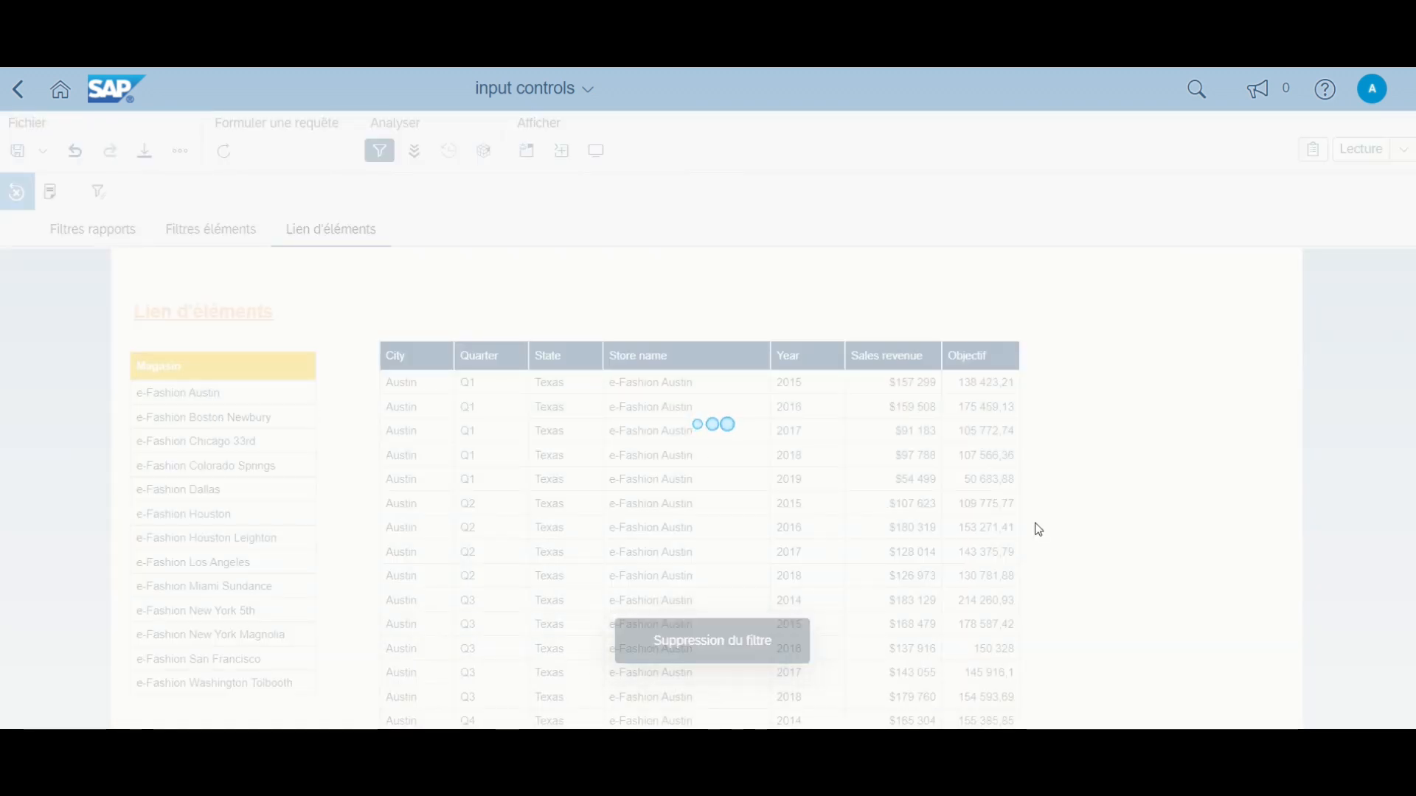
scroll(1096, 531, down, 4)
scroll(826, 480, up, 7)
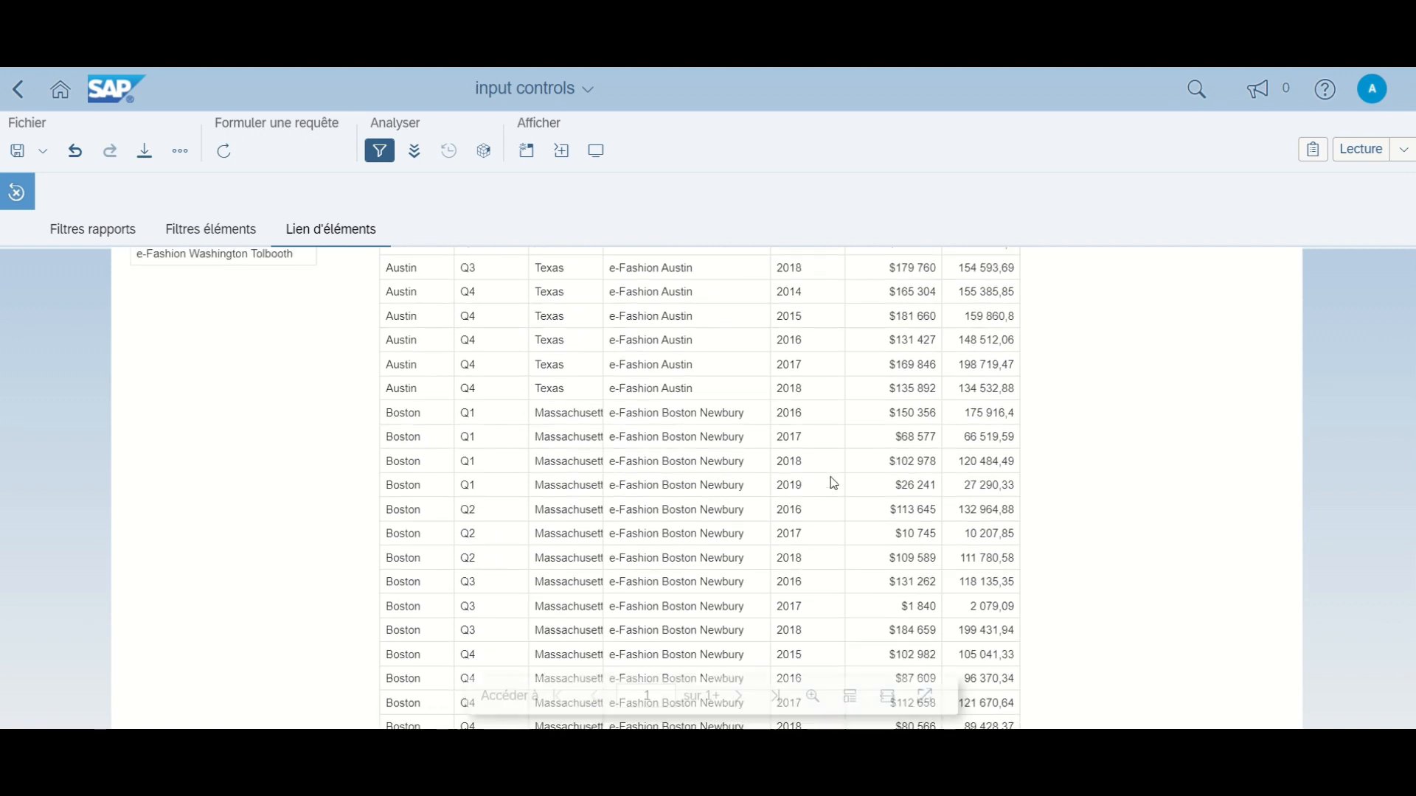
click(199, 562)
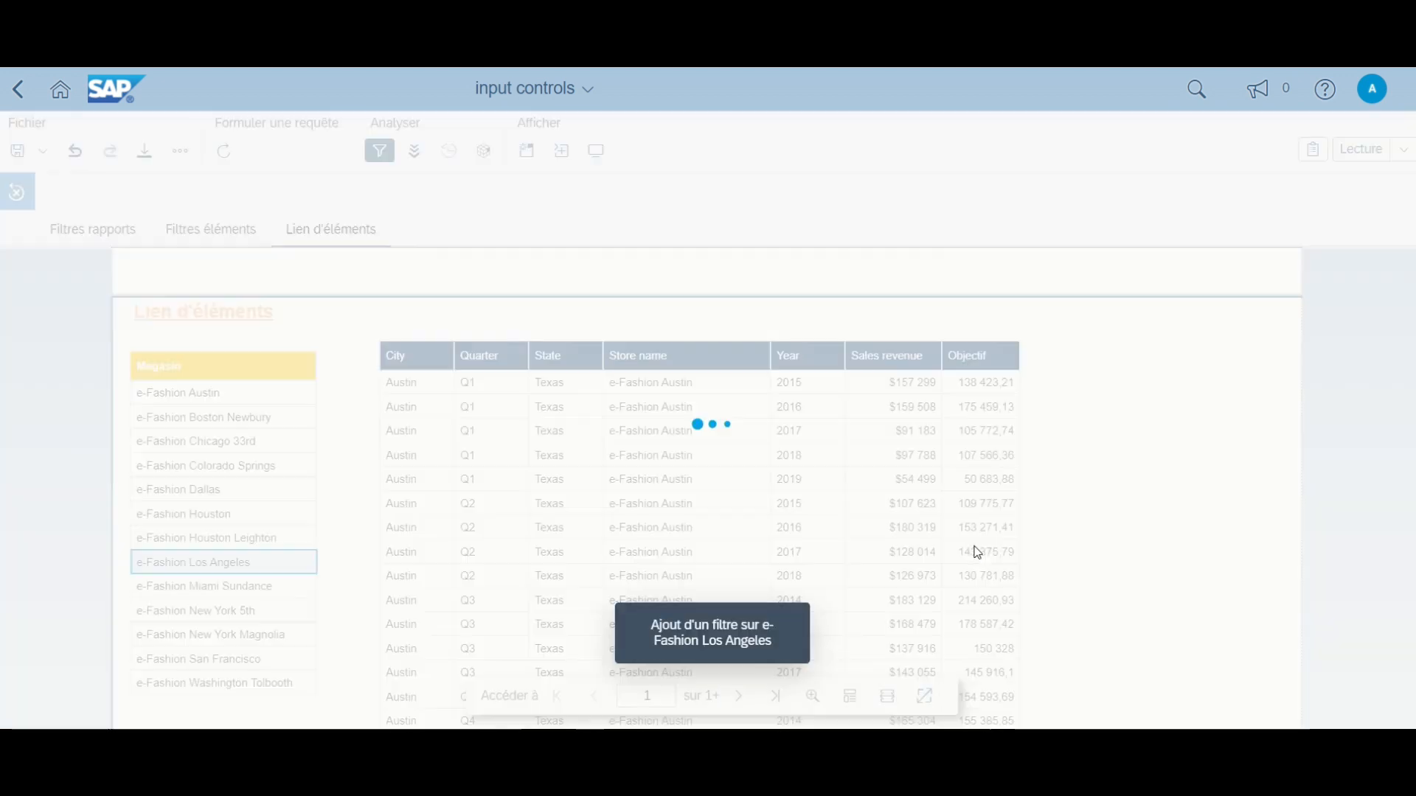